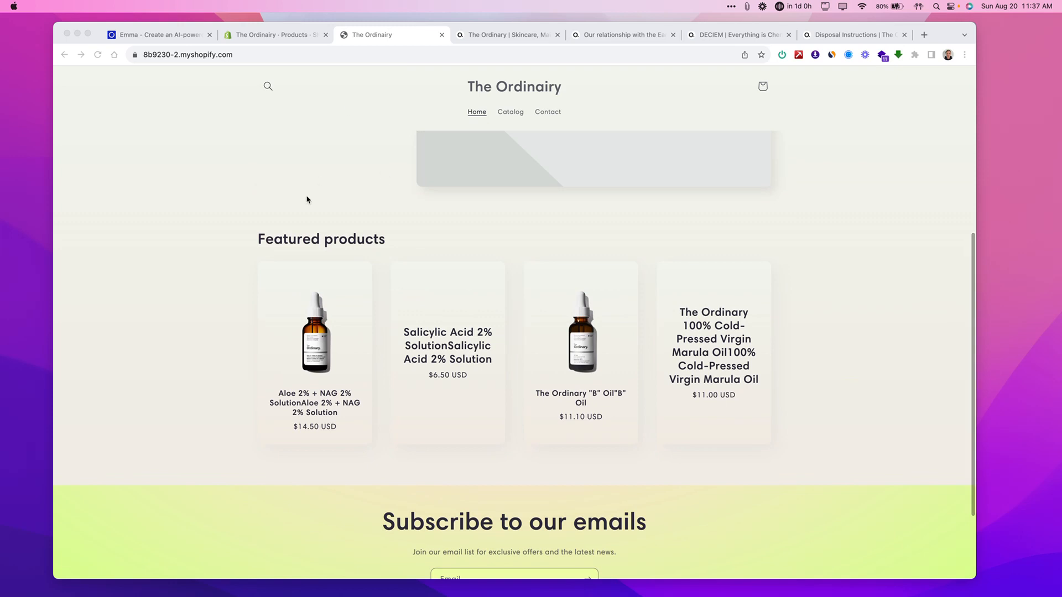
Review the demo storefront's home page, The Ordinary's website and the store's Shopify product list
{"action": "scroll", "coordinate": [310, 200], "scroll_direction": "up", "scroll_amount": 5}
{"action": "scroll", "coordinate": [327, 177], "scroll_direction": "up", "scroll_amount": 3}
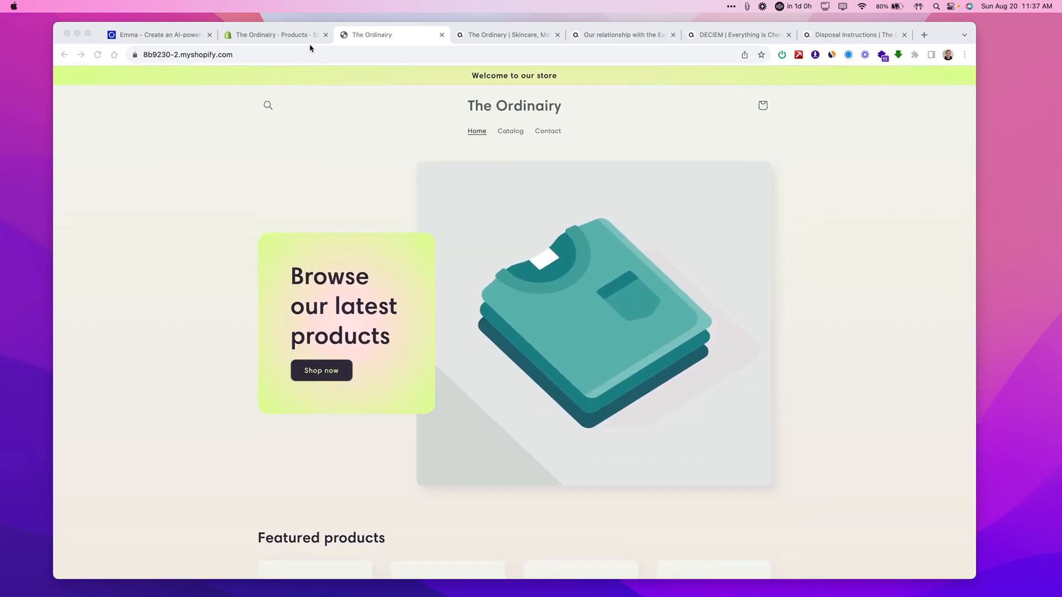
{"action": "scroll", "coordinate": [353, 164], "scroll_direction": "down", "scroll_amount": 7}
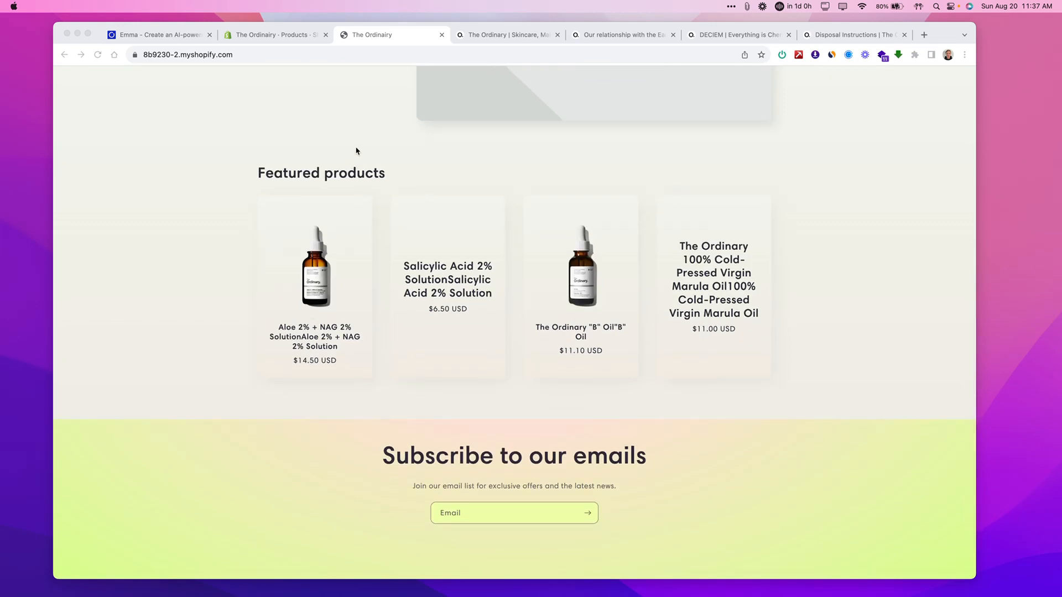
{"action": "left_click", "coordinate": [530, 40]}
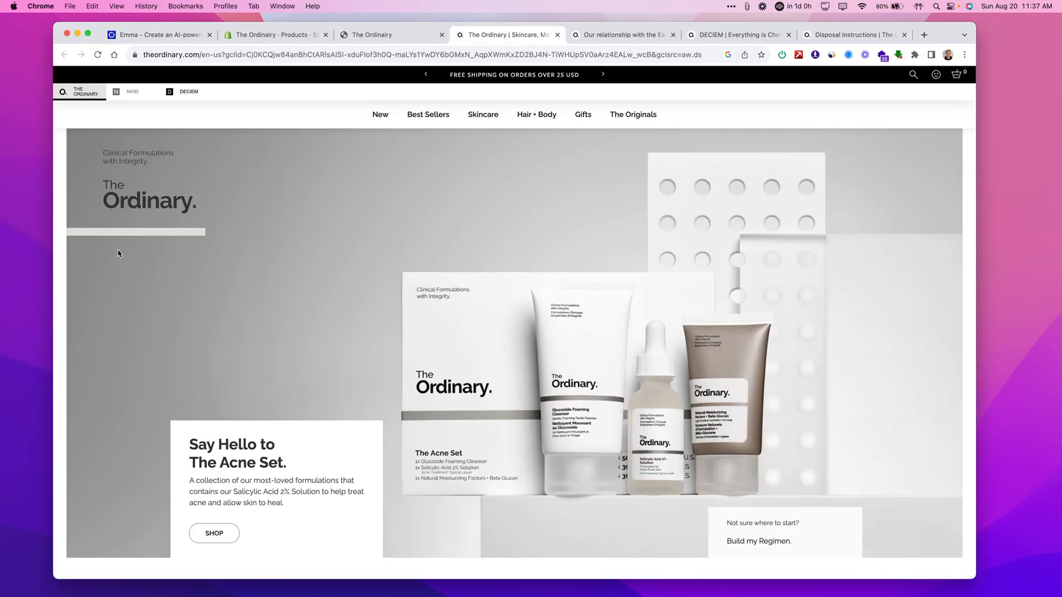
{"action": "left_click", "coordinate": [376, 34]}
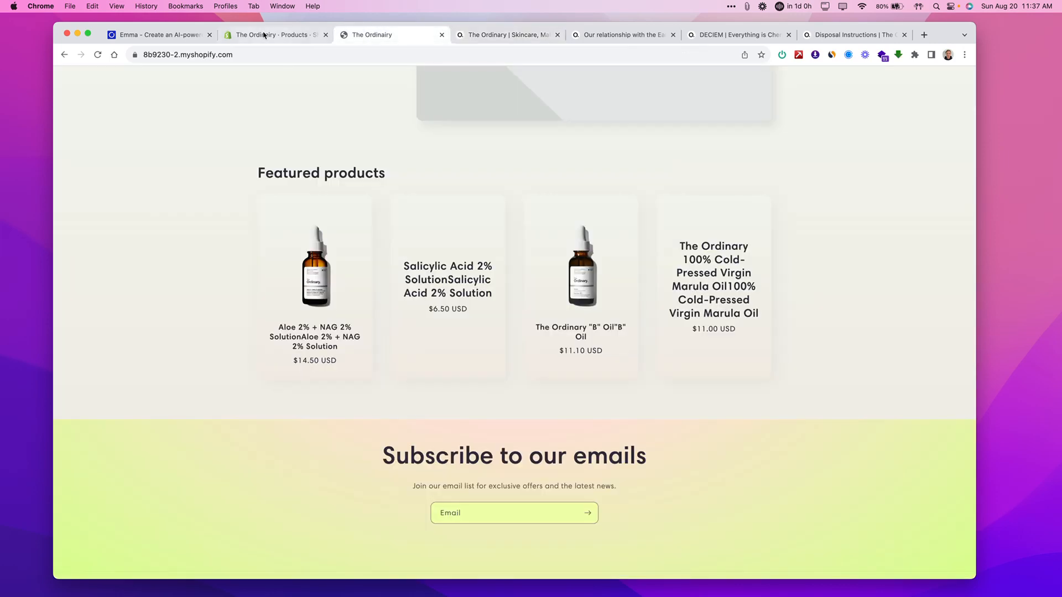
{"action": "left_click", "coordinate": [252, 36]}
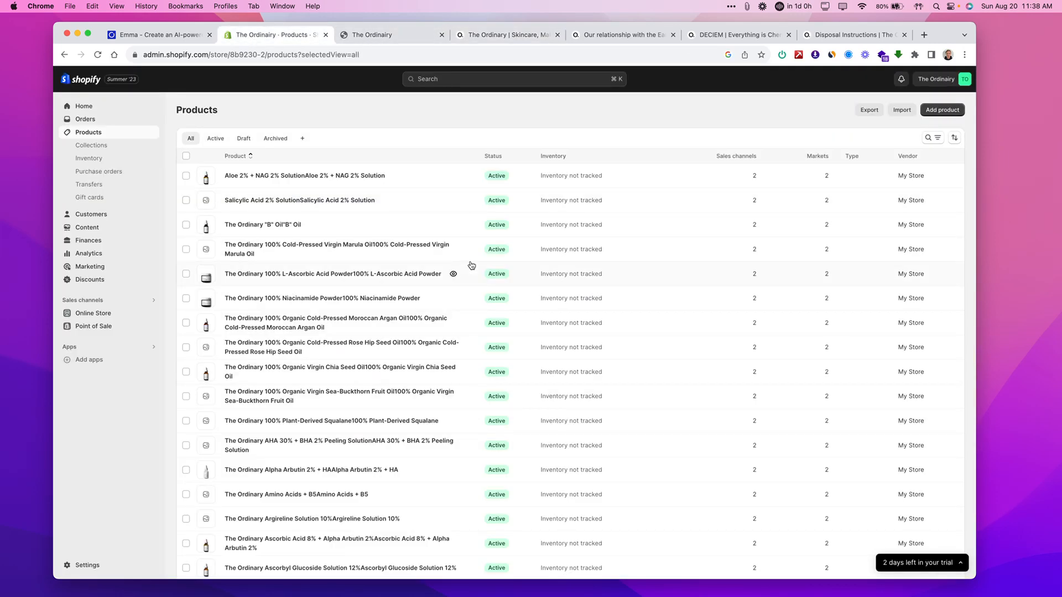
Switch to Emma and create a new assistant named Beauty Assistant with Public access
{"action": "left_click", "coordinate": [171, 38]}
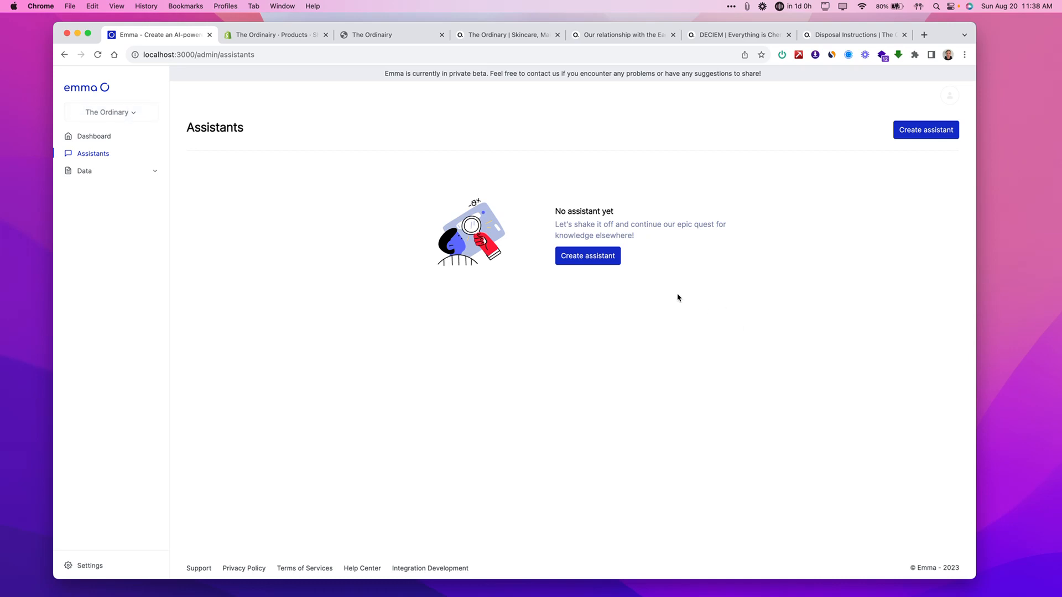
{"action": "left_click", "coordinate": [618, 266]}
{"action": "left_click", "coordinate": [453, 311]}
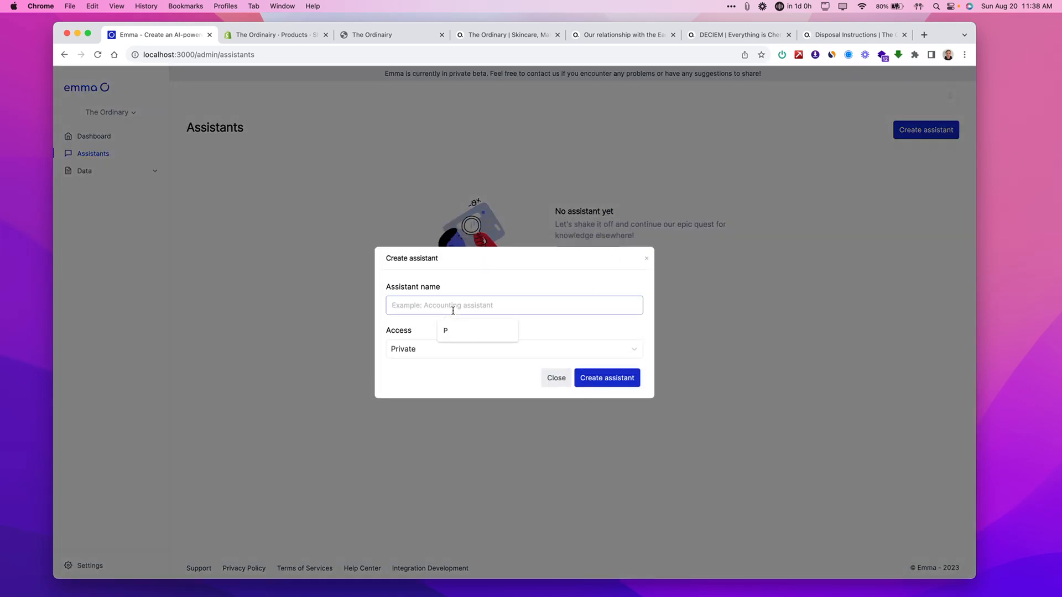
{"action": "type", "text": "Customer"}
{"action": "key", "text": "alt+BackSpace"}
{"action": "type", "text": "Beauty Assistant"}
{"action": "left_click", "coordinate": [459, 356]}
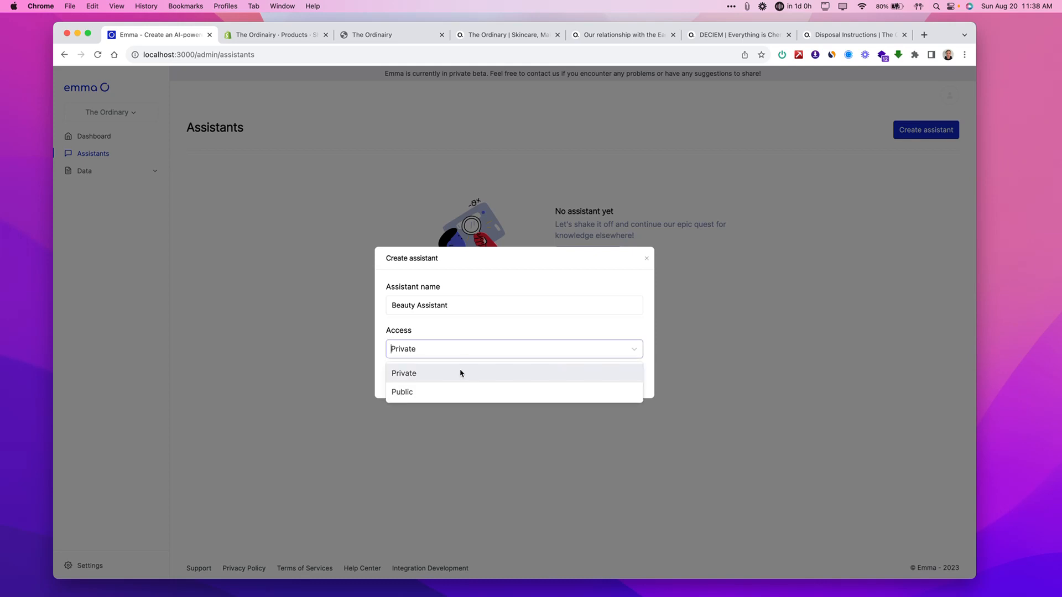
{"action": "left_click", "coordinate": [439, 391]}
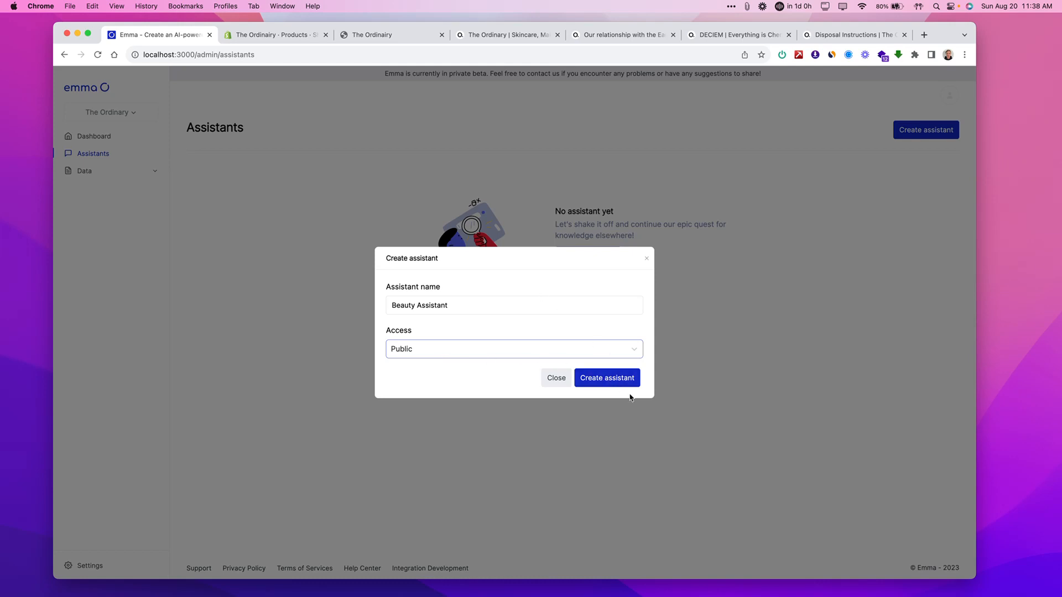
{"action": "left_click", "coordinate": [611, 379]}
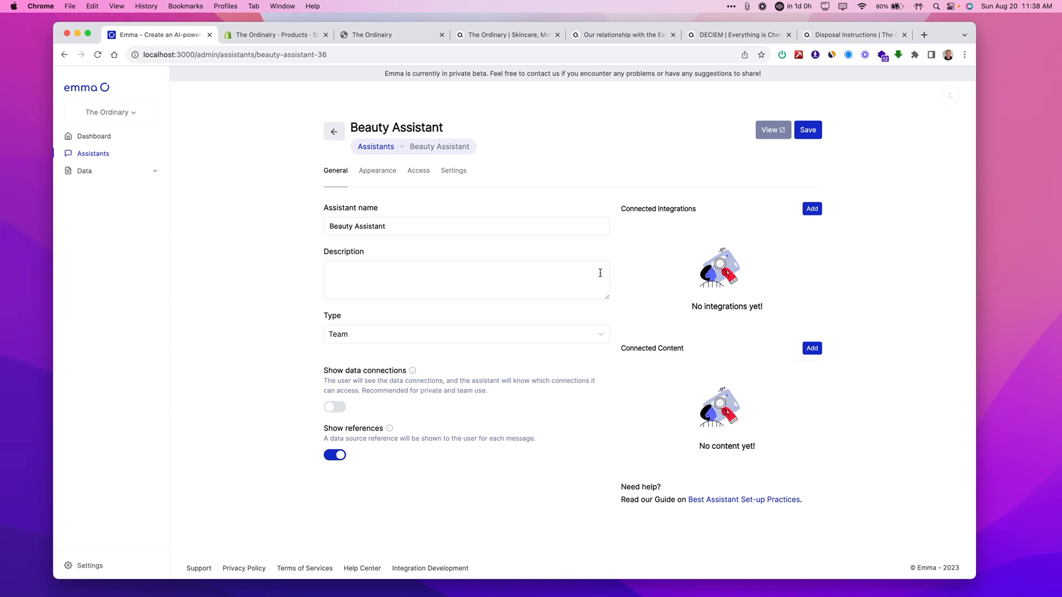
Set the Beauty Assistant's appearance color to black
{"action": "left_click", "coordinate": [378, 171]}
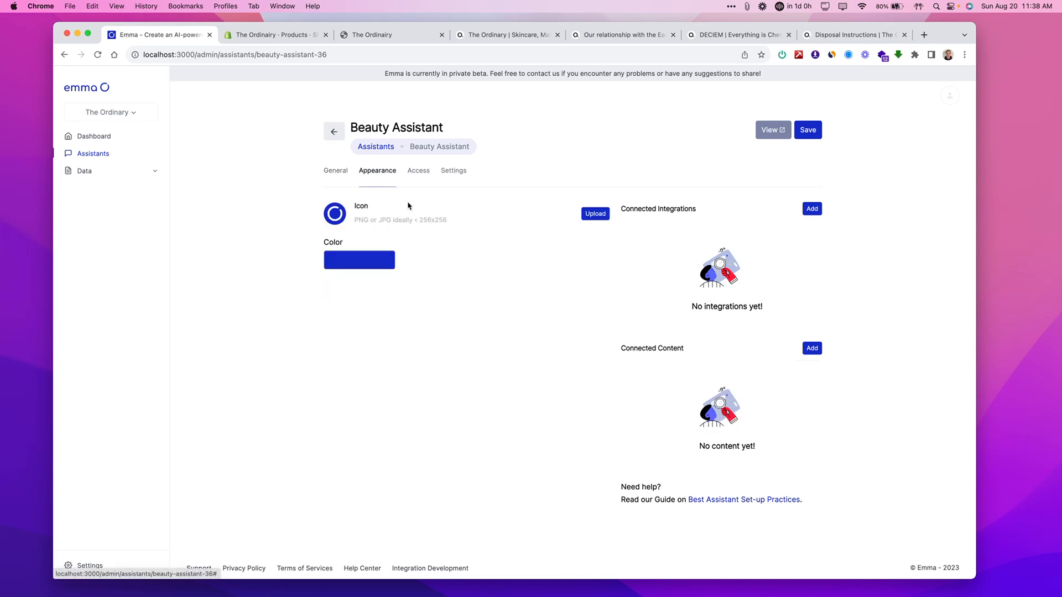
{"action": "left_click", "coordinate": [340, 270]}
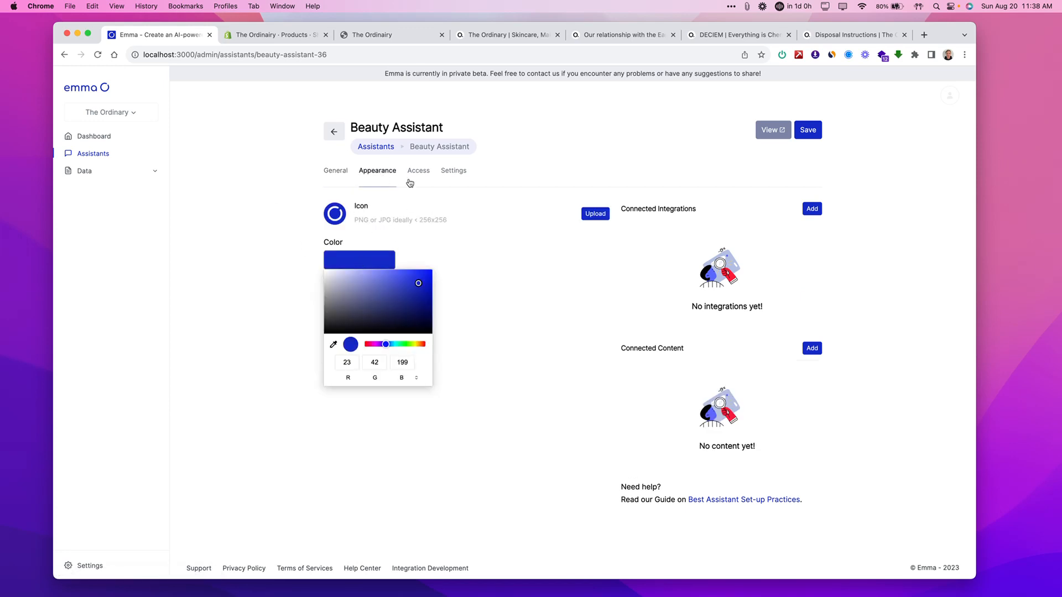
{"action": "left_click", "coordinate": [348, 327]}
{"action": "left_click", "coordinate": [526, 328]}
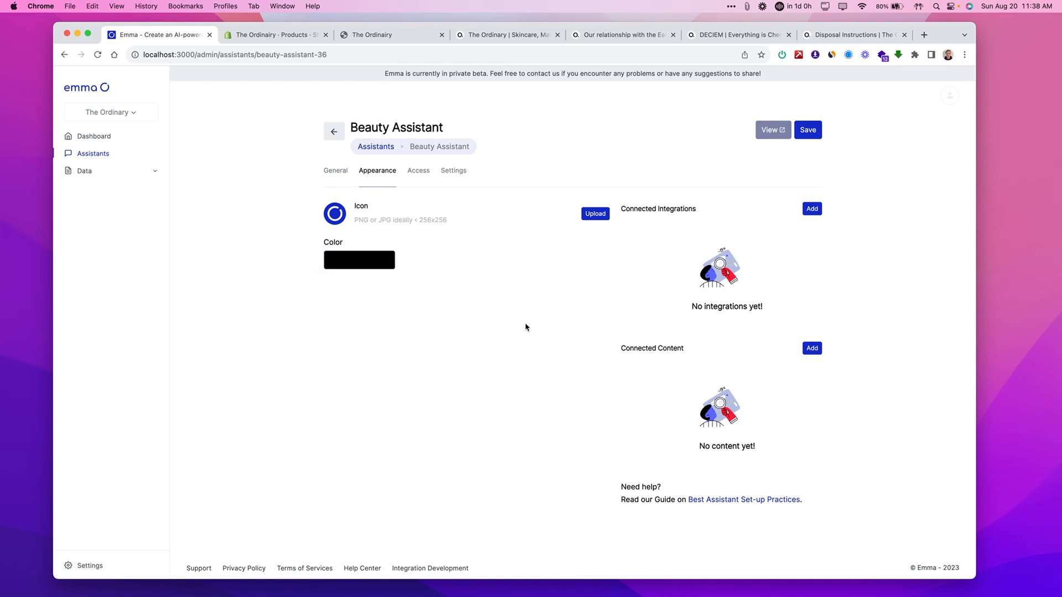
Look through The Ordinary's website home page for its logo and brand styling
{"action": "left_click", "coordinate": [504, 36]}
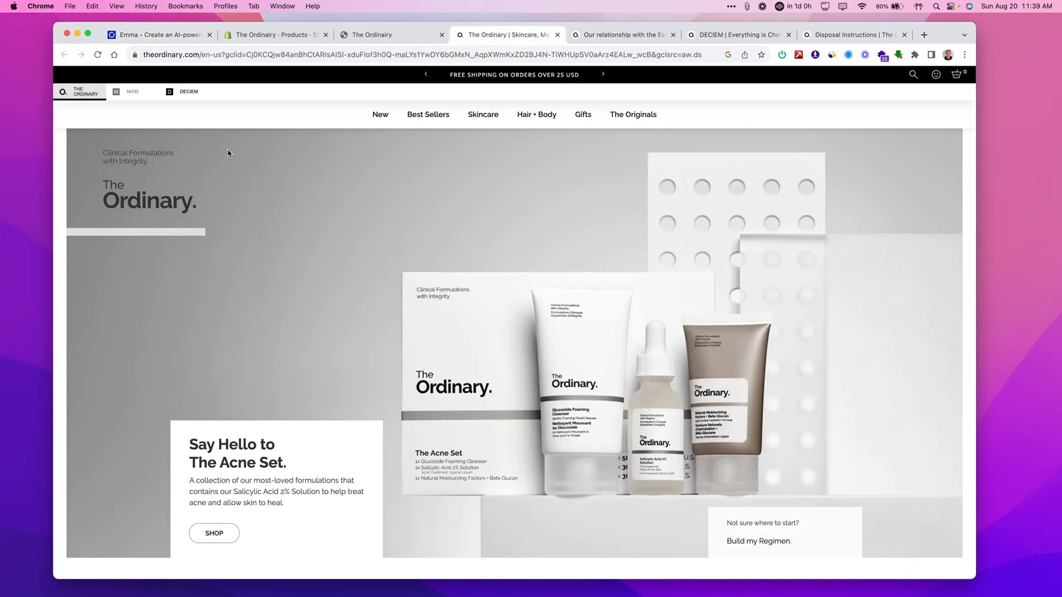
{"action": "scroll", "coordinate": [229, 153], "scroll_direction": "down", "scroll_amount": 10}
{"action": "scroll", "coordinate": [229, 154], "scroll_direction": "down", "scroll_amount": 15}
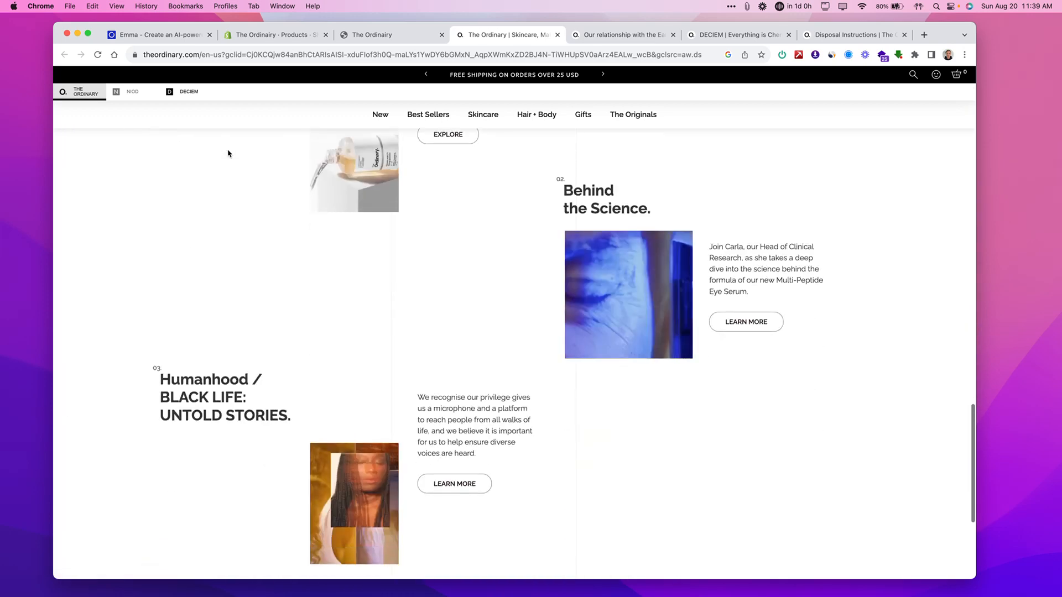
{"action": "scroll", "coordinate": [229, 153], "scroll_direction": "up", "scroll_amount": 20}
Upload Group 68.png as the assistant's icon, with the crop area extended to cover the whole logo image
{"action": "left_click", "coordinate": [25, 232]}
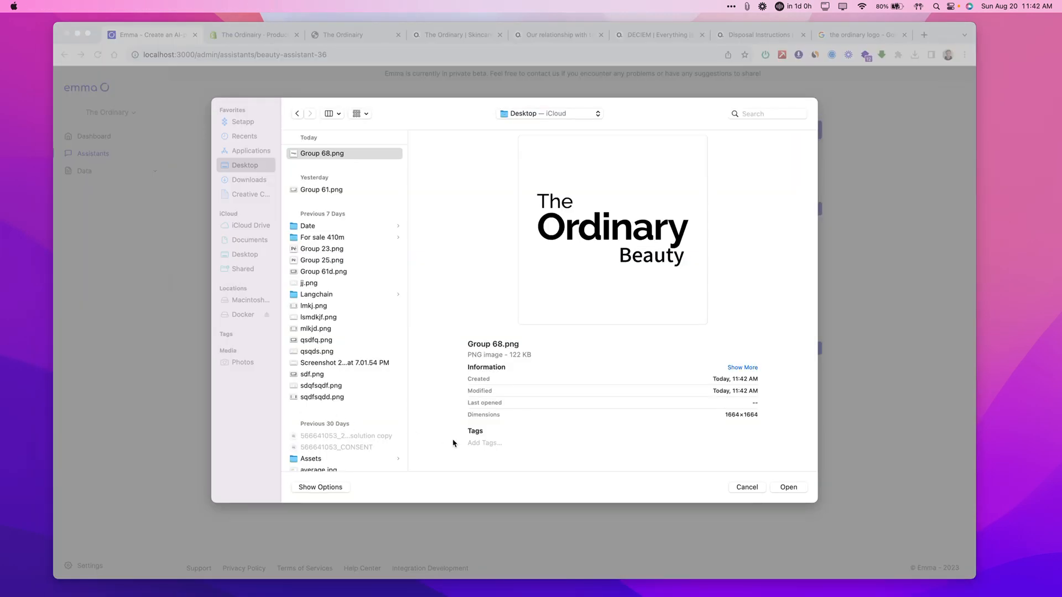
{"action": "left_click", "coordinate": [790, 489]}
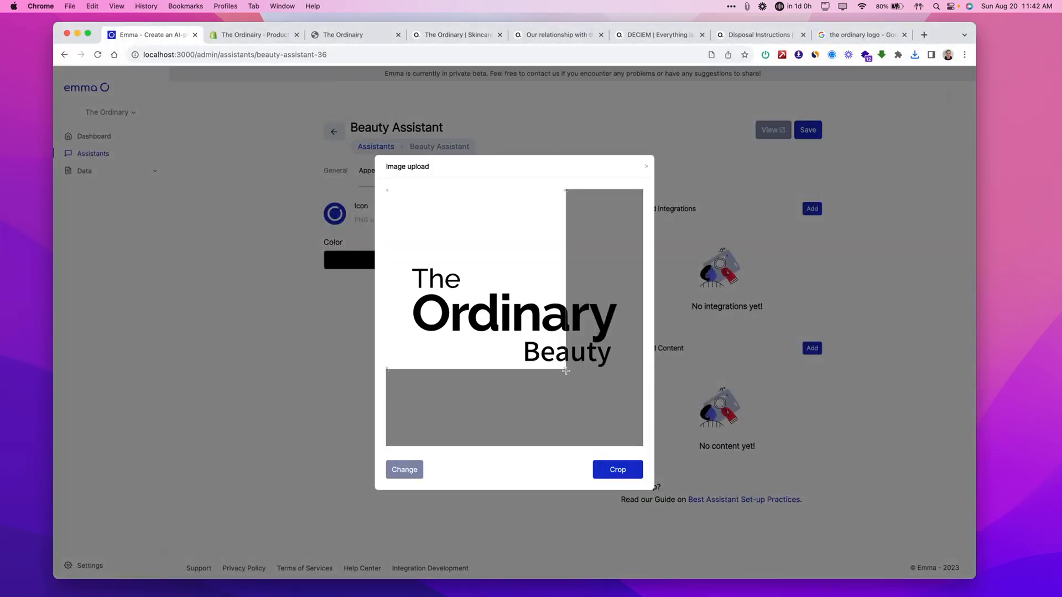
{"action": "left_click_drag", "start_coordinate": [566, 370], "coordinate": [633, 466]}
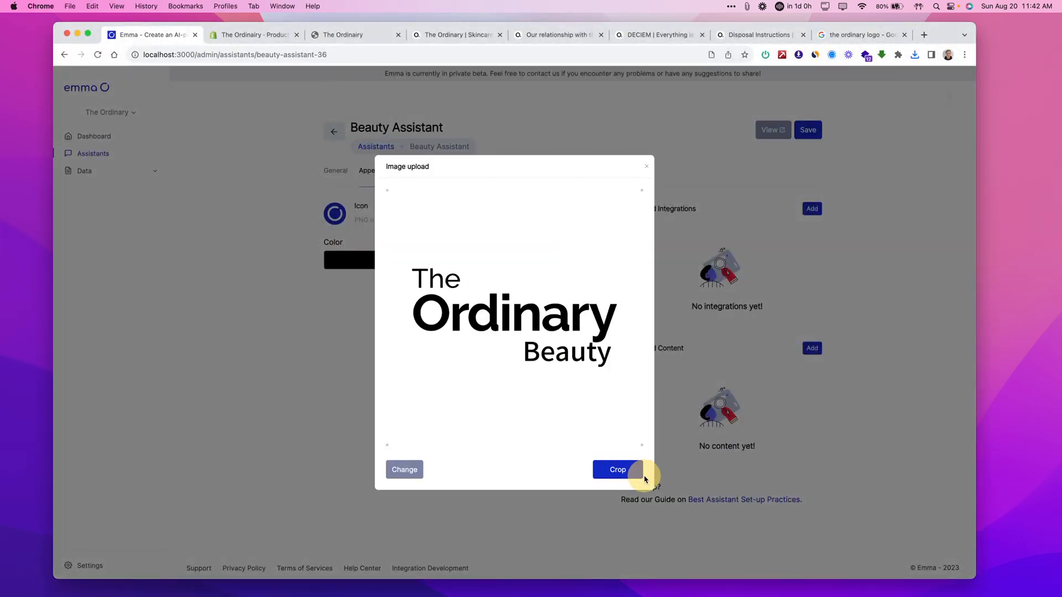
{"action": "left_click", "coordinate": [620, 473]}
{"action": "left_click", "coordinate": [618, 469]}
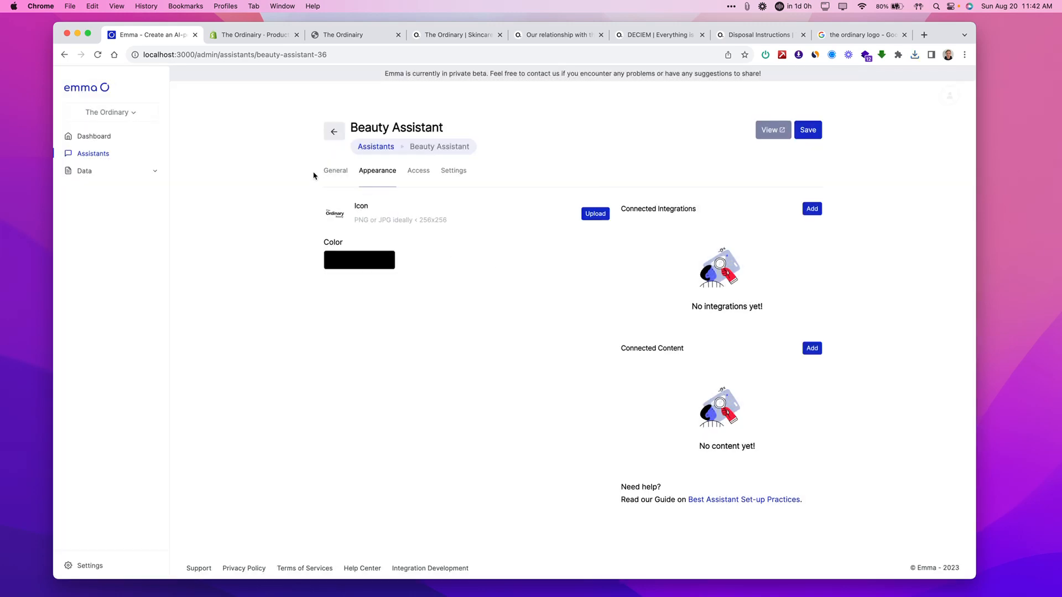
Save the Beauty Assistant's appearance settings and check them on its reloaded chat page
{"action": "left_click", "coordinate": [340, 179]}
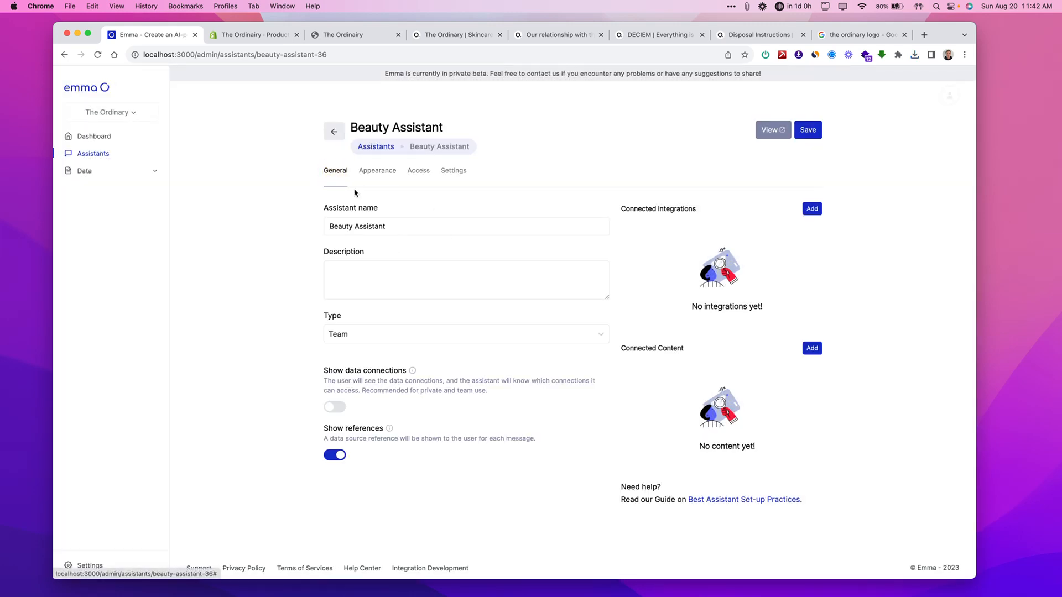
{"action": "left_click", "coordinate": [763, 132]}
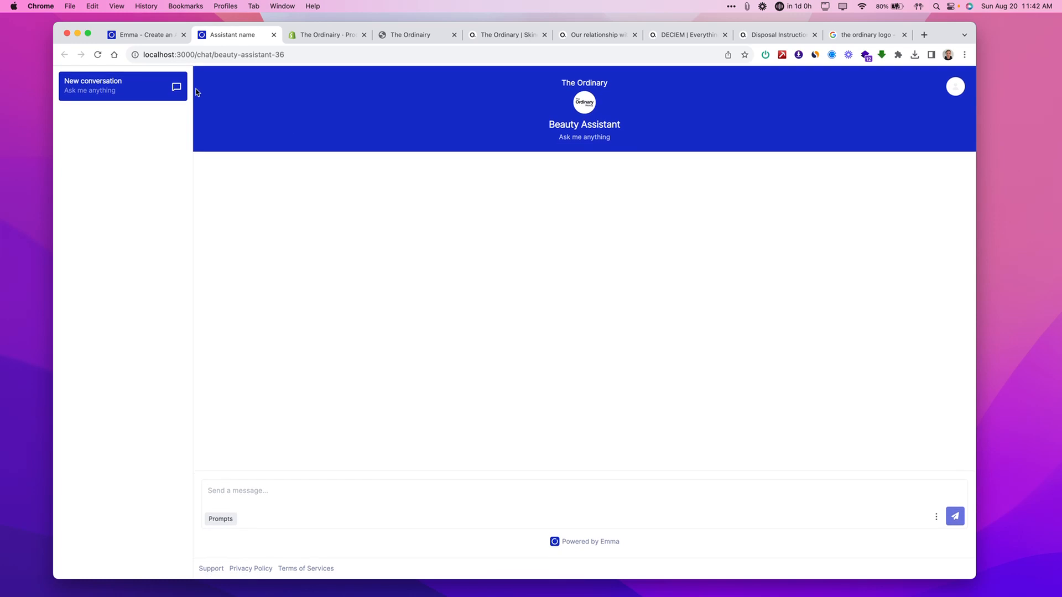
{"action": "left_click", "coordinate": [145, 35]}
{"action": "left_click", "coordinate": [378, 170]}
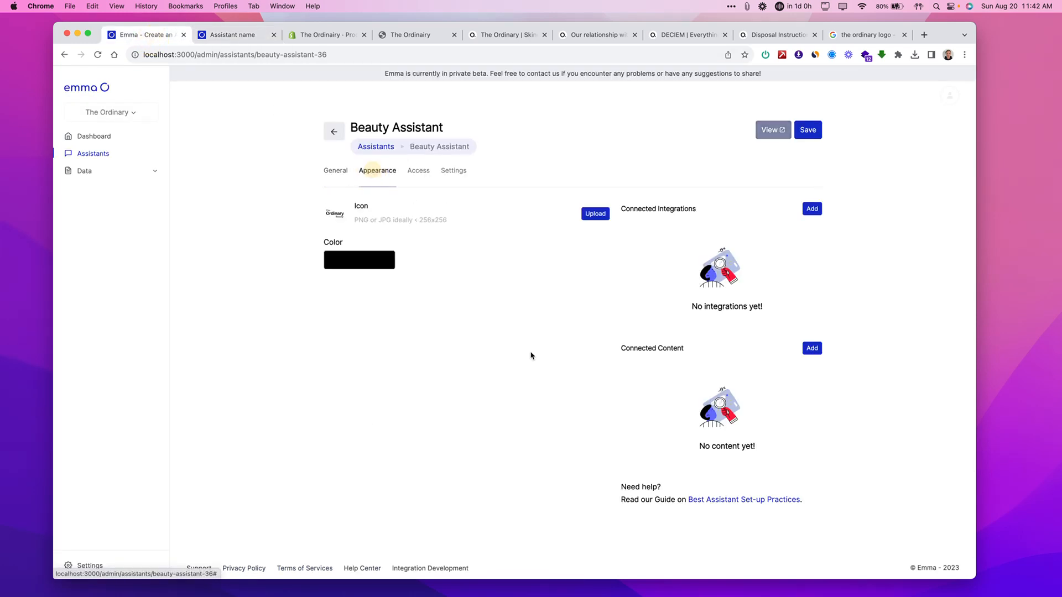
{"action": "left_click", "coordinate": [808, 132]}
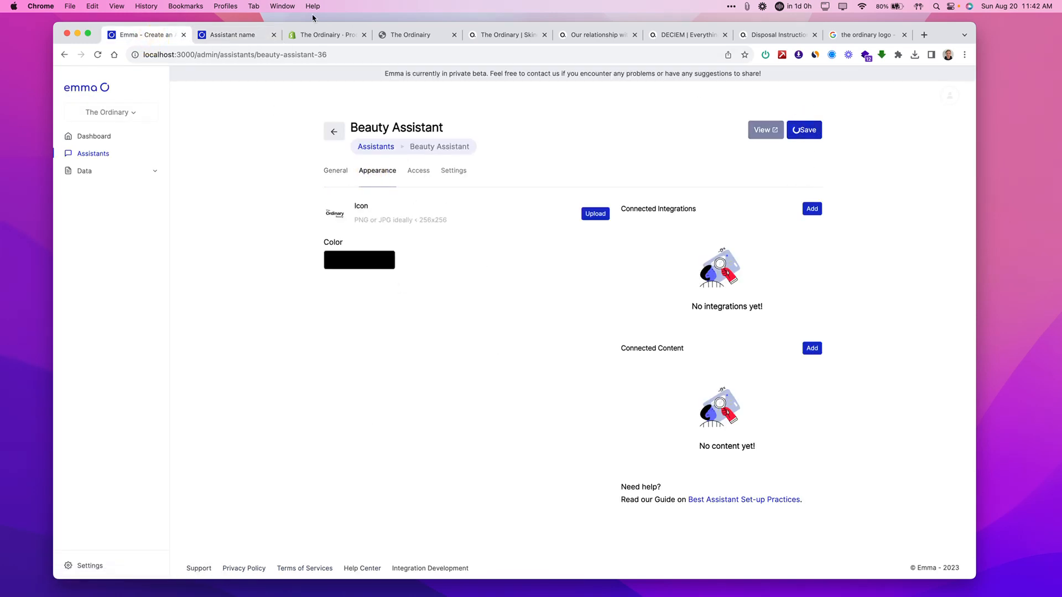
{"action": "left_click", "coordinate": [217, 36]}
{"action": "left_click", "coordinate": [97, 54]}
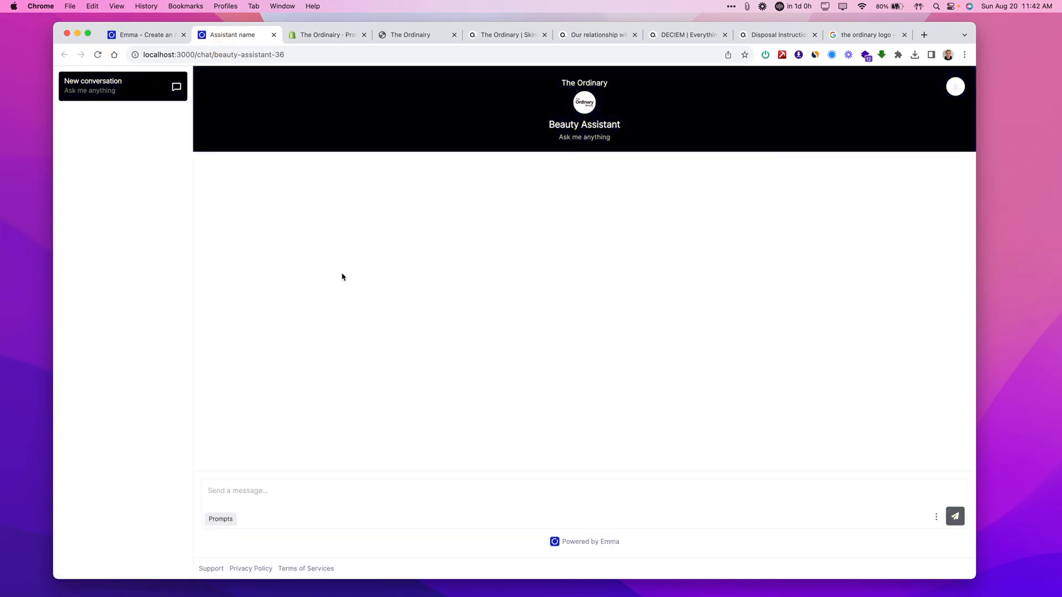
Ask the Beauty Assistant in its chat "I have dry skin, what do you recommend?"
{"action": "left_click", "coordinate": [298, 499]}
{"action": "left_click", "coordinate": [138, 34]}
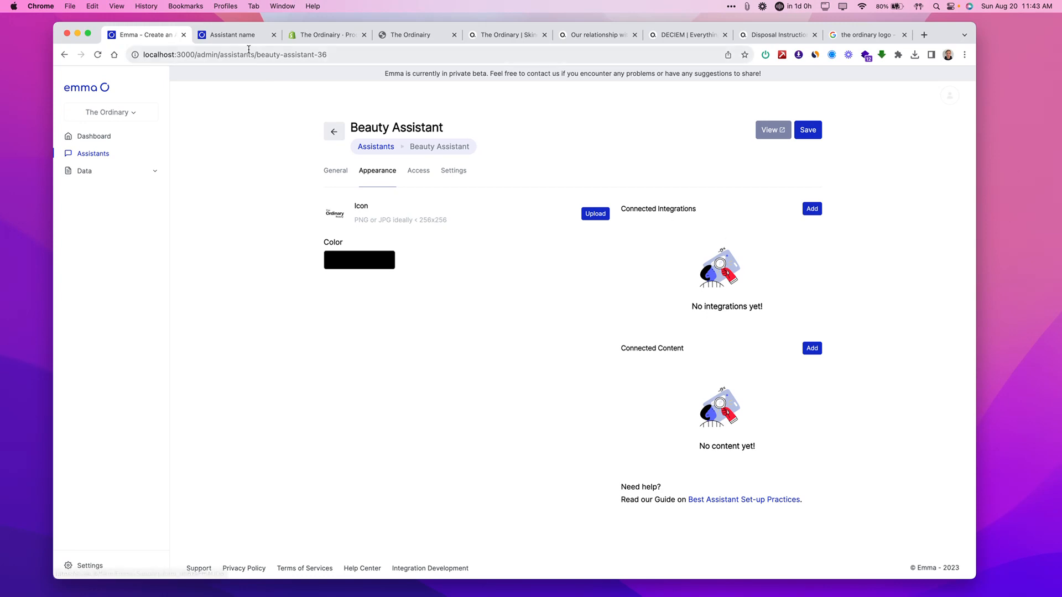
{"action": "left_click", "coordinate": [235, 35]}
{"action": "left_click", "coordinate": [259, 493]}
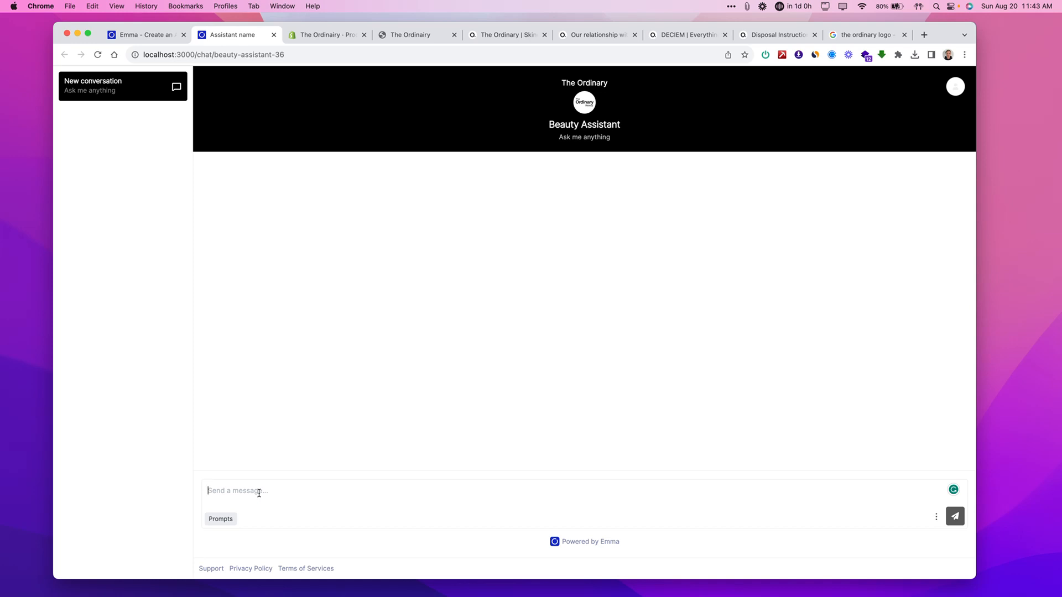
{"action": "type", "text": "I have dry skin, what do you recommend?"}
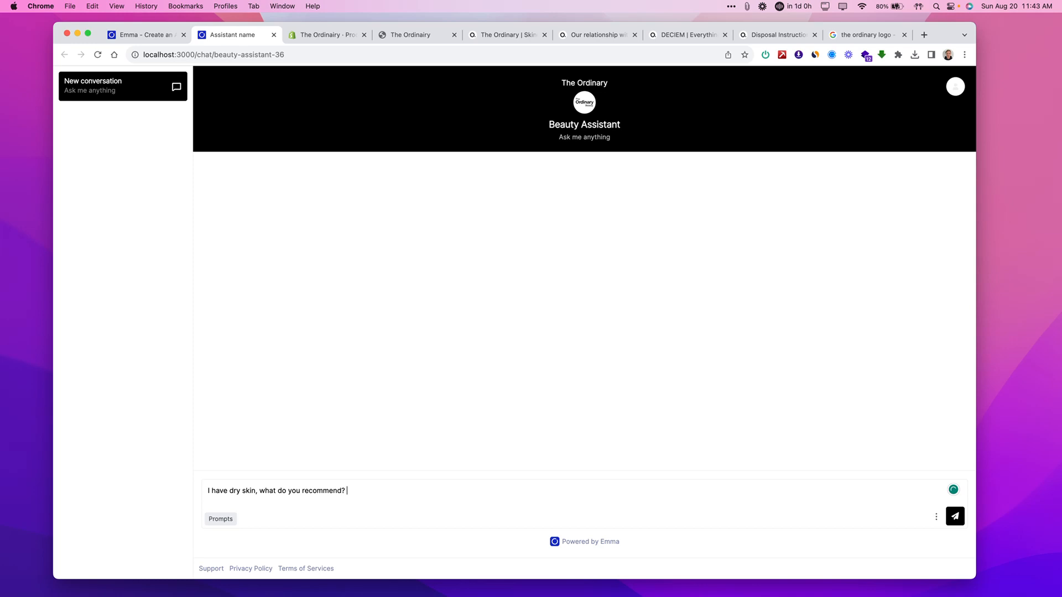
{"action": "key", "text": "Return"}
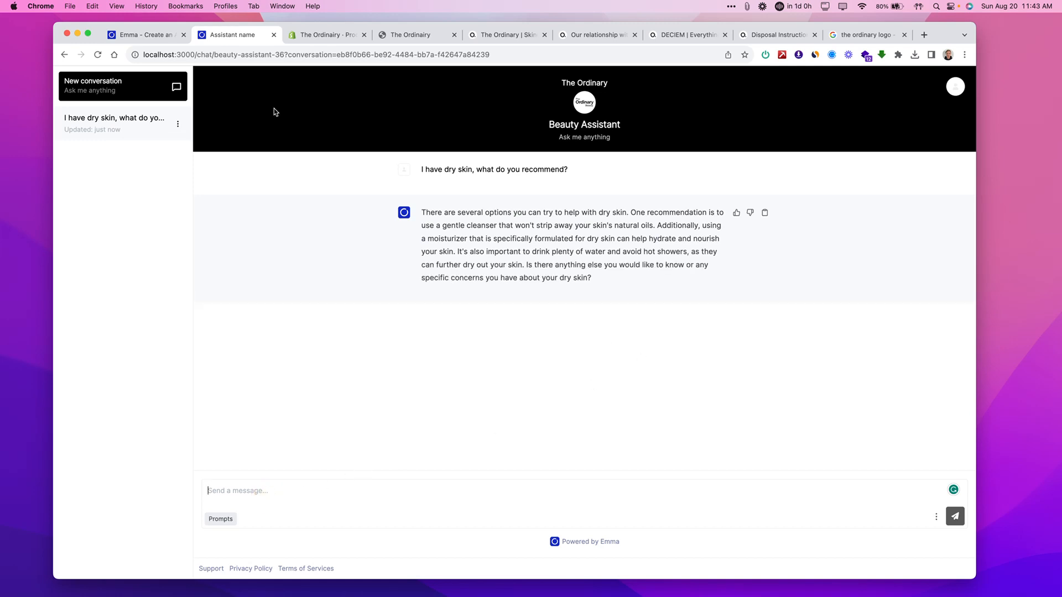
Add the Shopify integration to the Beauty Assistant with the My Store account and open its Products data connection setup
{"action": "left_click", "coordinate": [147, 35]}
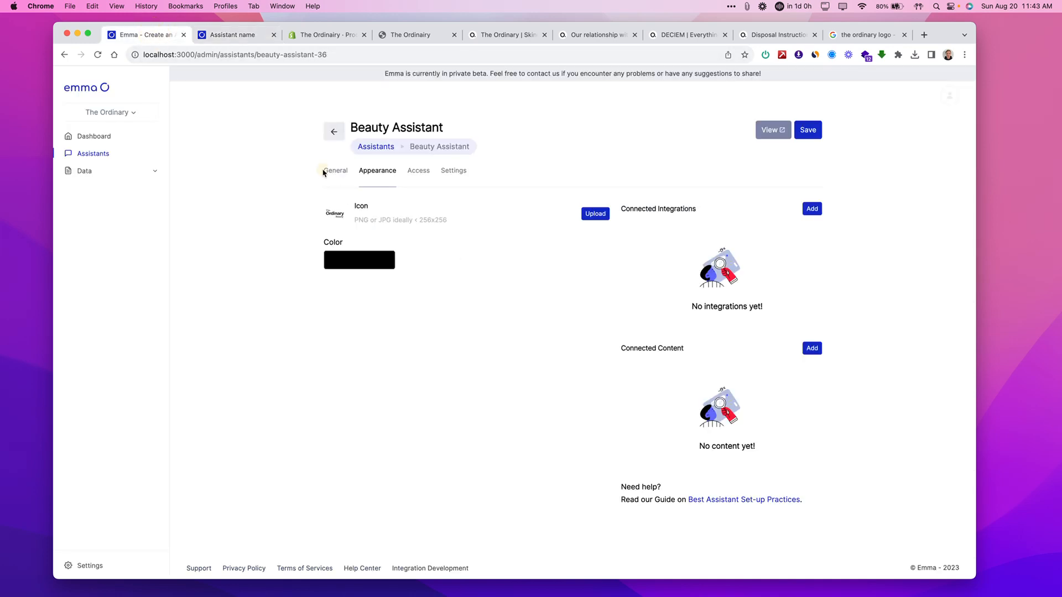
{"action": "left_click", "coordinate": [339, 176]}
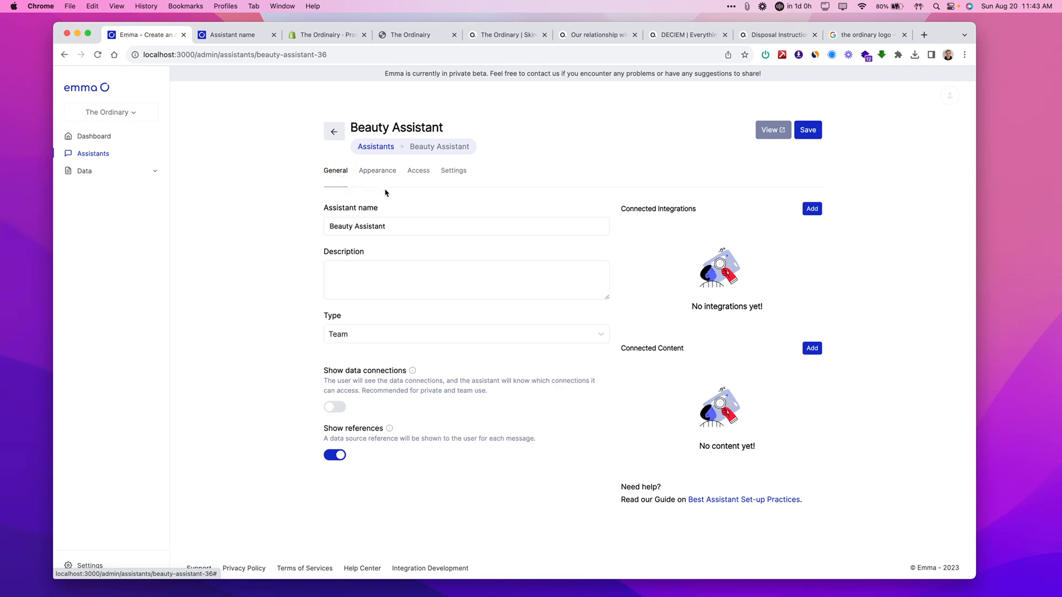
{"action": "left_click", "coordinate": [813, 210]}
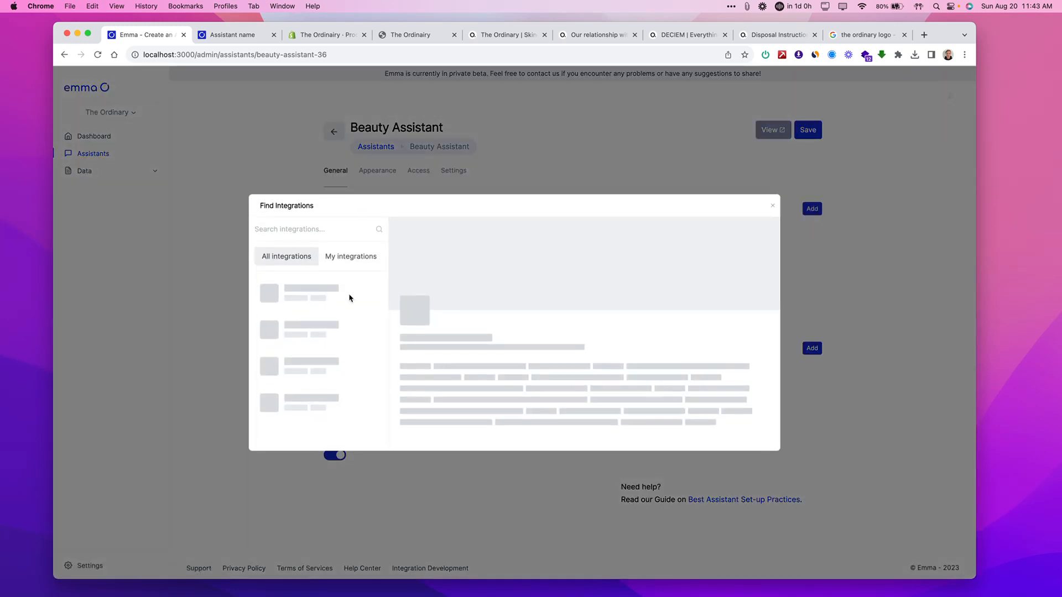
{"action": "left_click", "coordinate": [349, 297]}
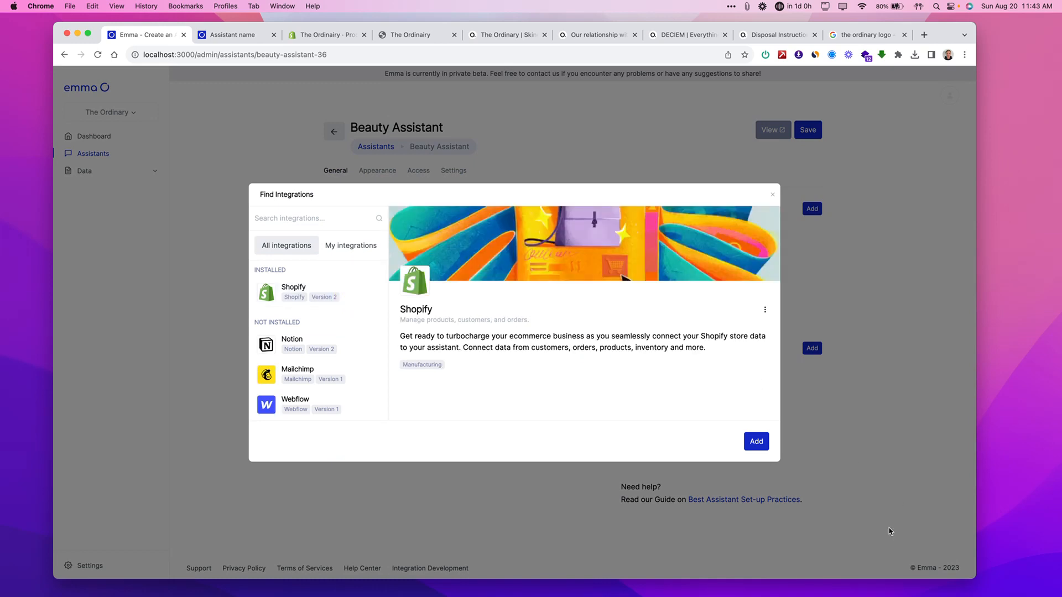
{"action": "left_click", "coordinate": [757, 442]}
{"action": "left_click", "coordinate": [609, 377]}
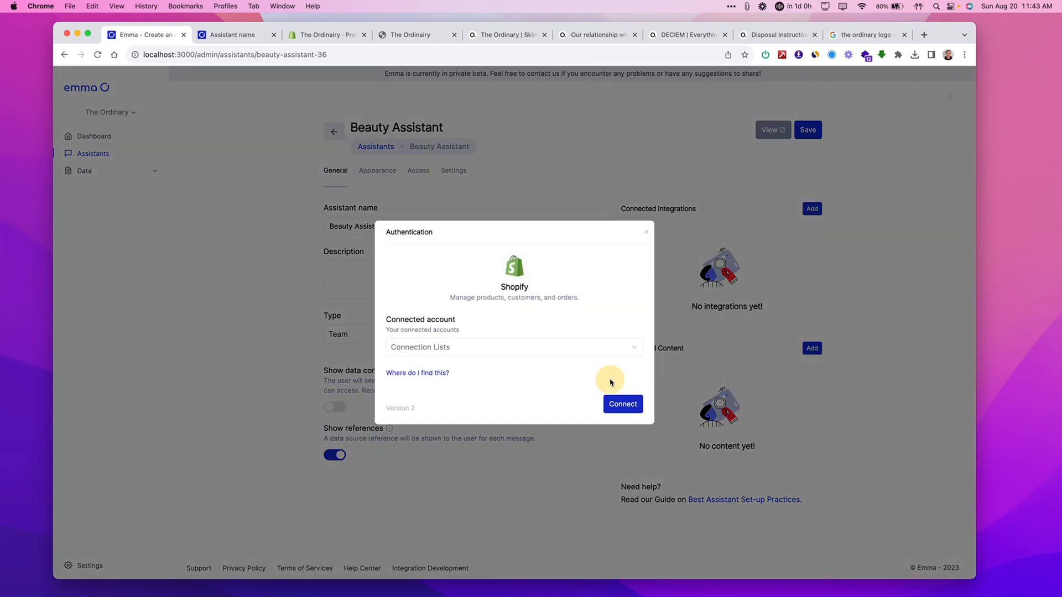
{"action": "left_click", "coordinate": [473, 347]}
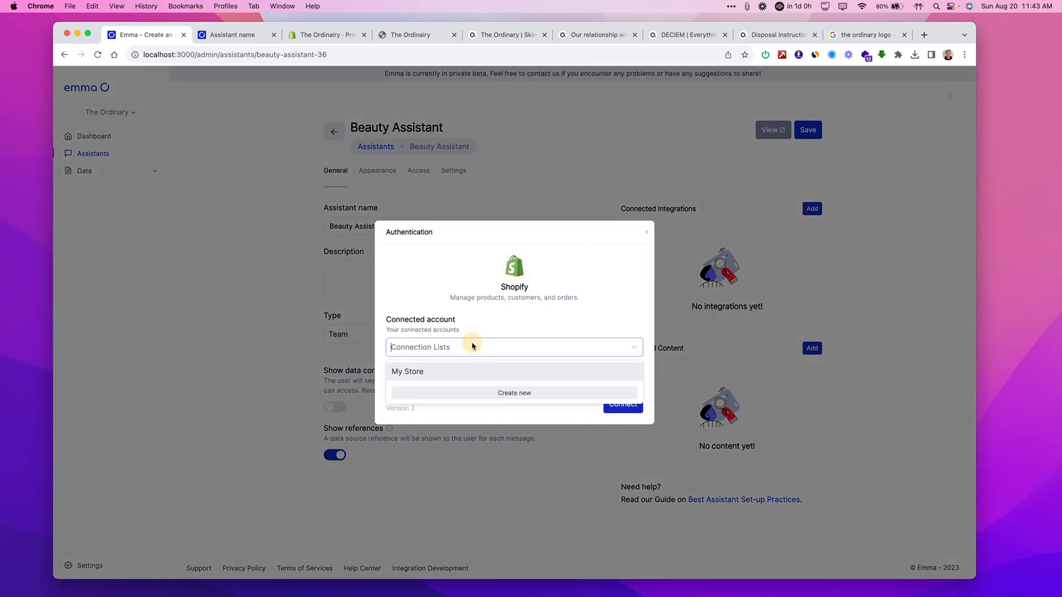
{"action": "left_click", "coordinate": [429, 378]}
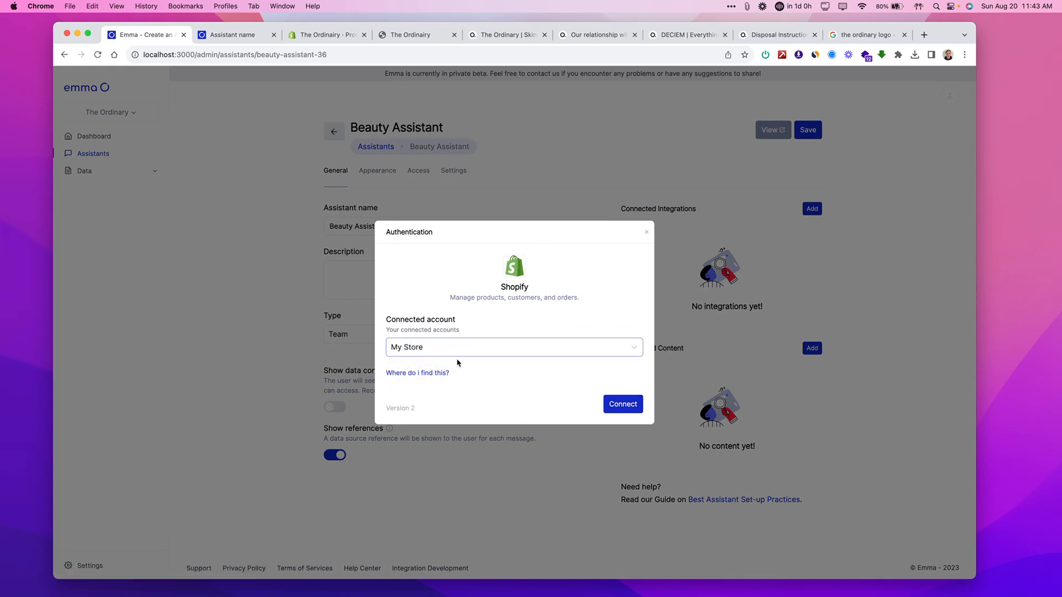
{"action": "left_click", "coordinate": [631, 409]}
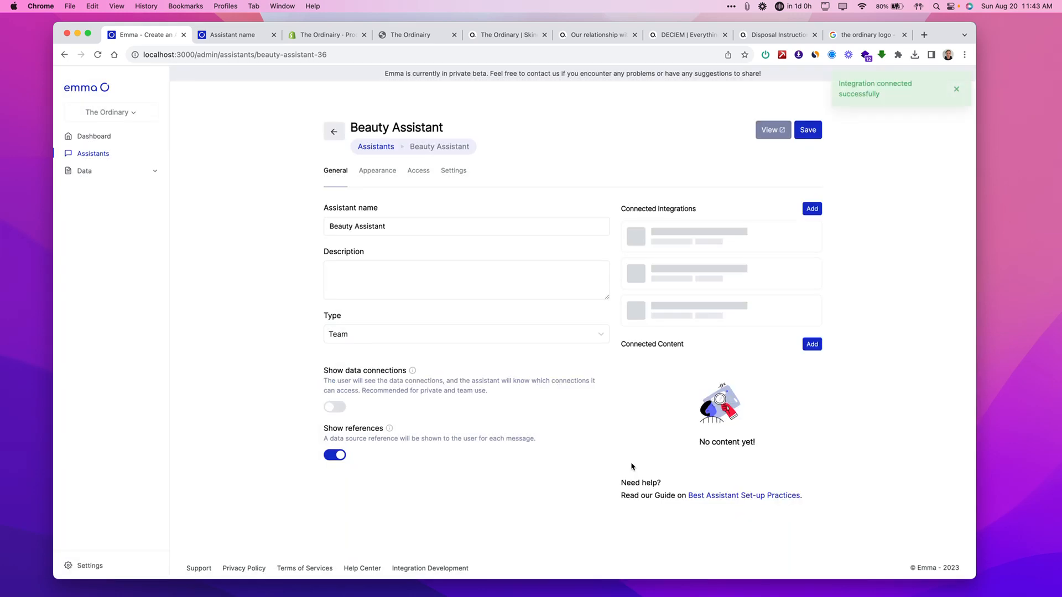
{"action": "left_click", "coordinate": [800, 237]}
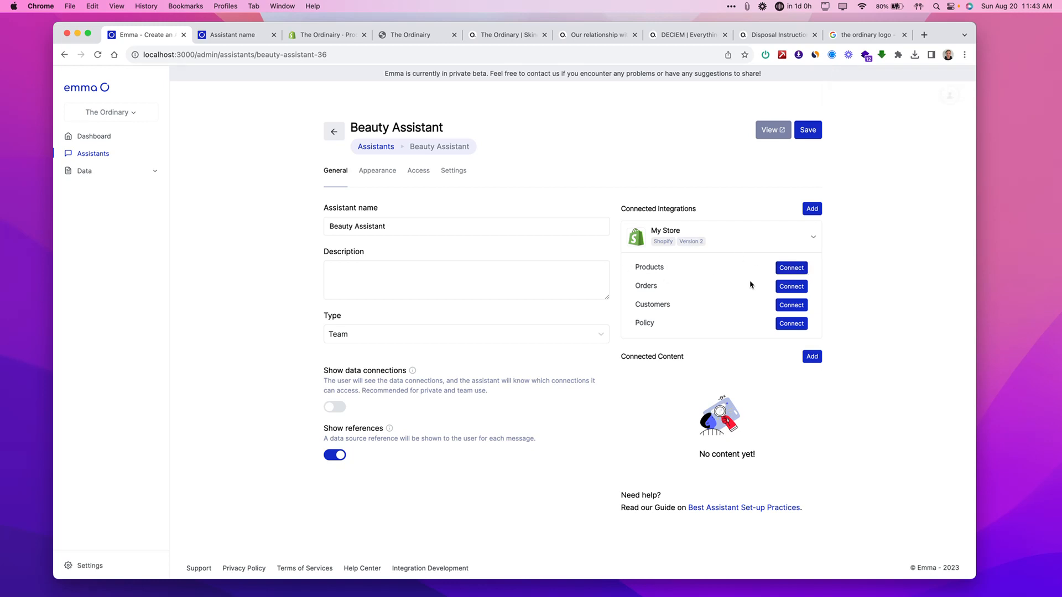
{"action": "left_click", "coordinate": [784, 271]}
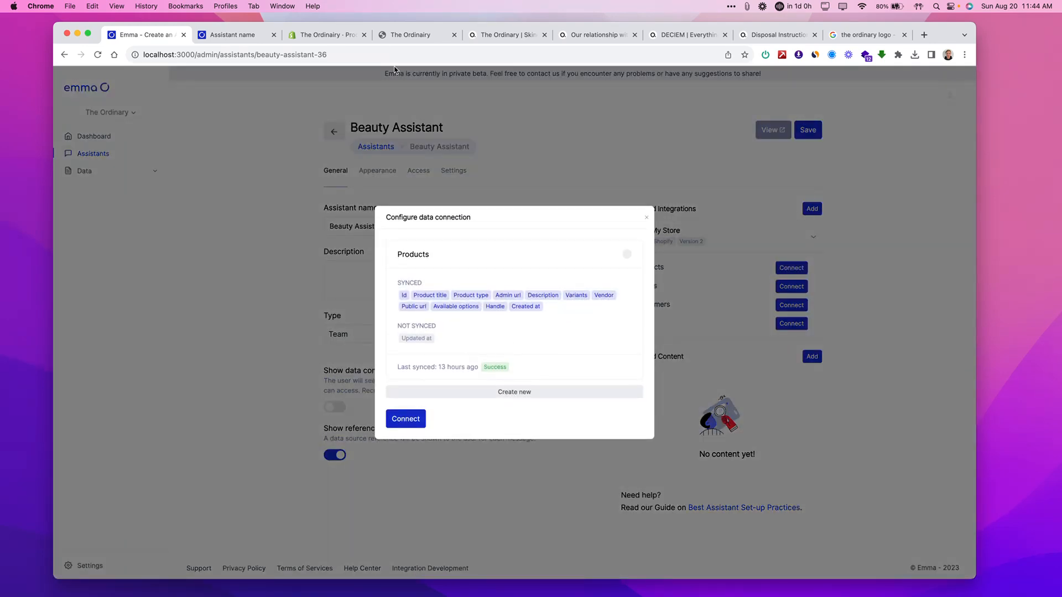
Look through the Shopify storefront, the admin product list and the Aloe 2% + NAG 2% Solution product page
{"action": "left_click", "coordinate": [400, 38]}
{"action": "scroll", "coordinate": [294, 152], "scroll_direction": "up", "scroll_amount": 5}
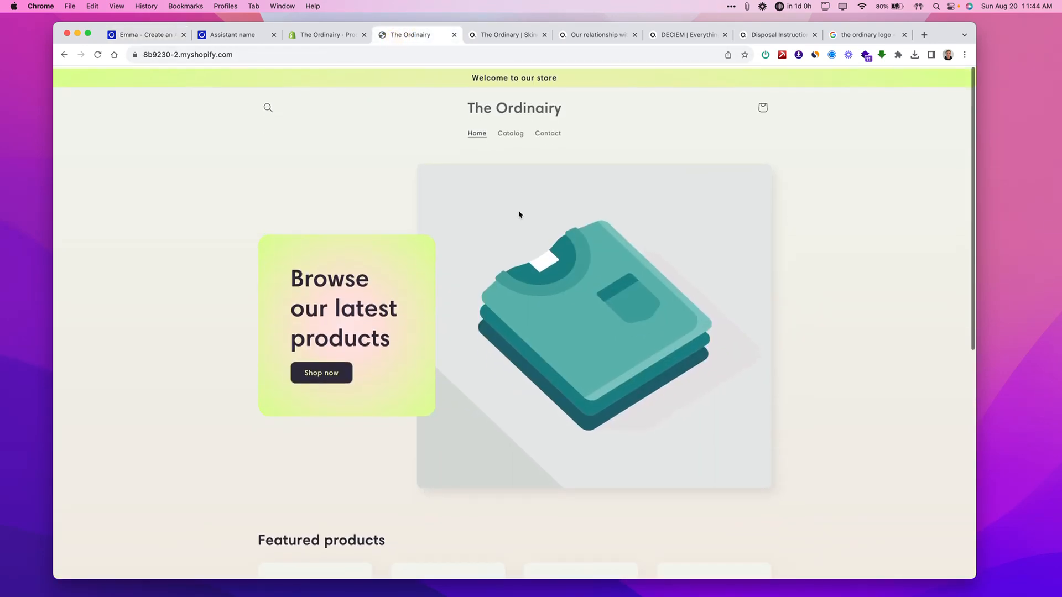
{"action": "scroll", "coordinate": [519, 214], "scroll_direction": "down", "scroll_amount": 5}
{"action": "left_click", "coordinate": [326, 34]}
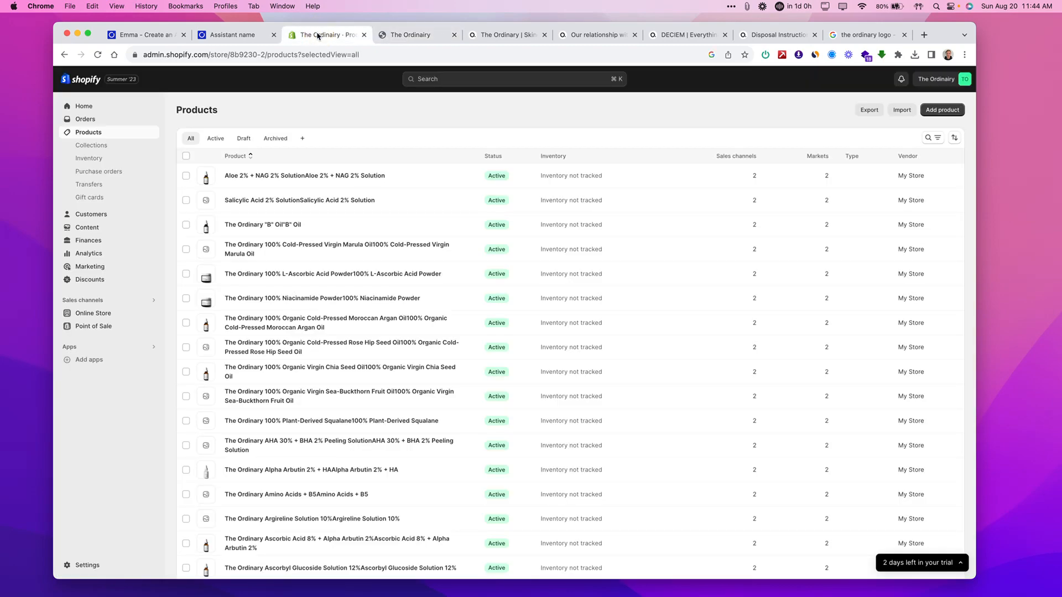
{"action": "scroll", "coordinate": [287, 310], "scroll_direction": "down", "scroll_amount": 15}
{"action": "scroll", "coordinate": [288, 288], "scroll_direction": "up", "scroll_amount": 15}
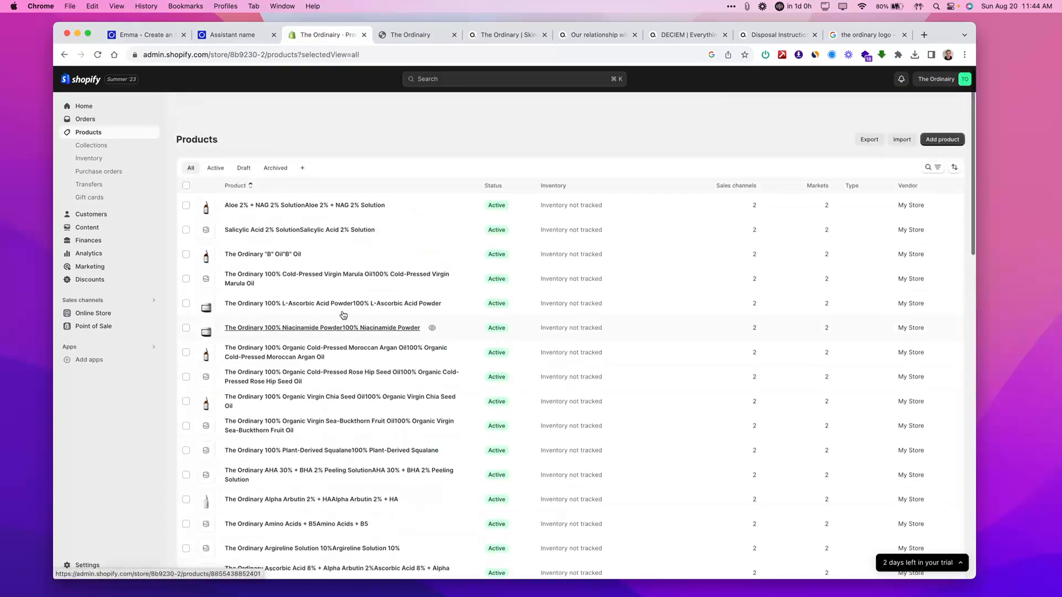
{"action": "left_click", "coordinate": [411, 36]}
{"action": "left_click", "coordinate": [322, 220]}
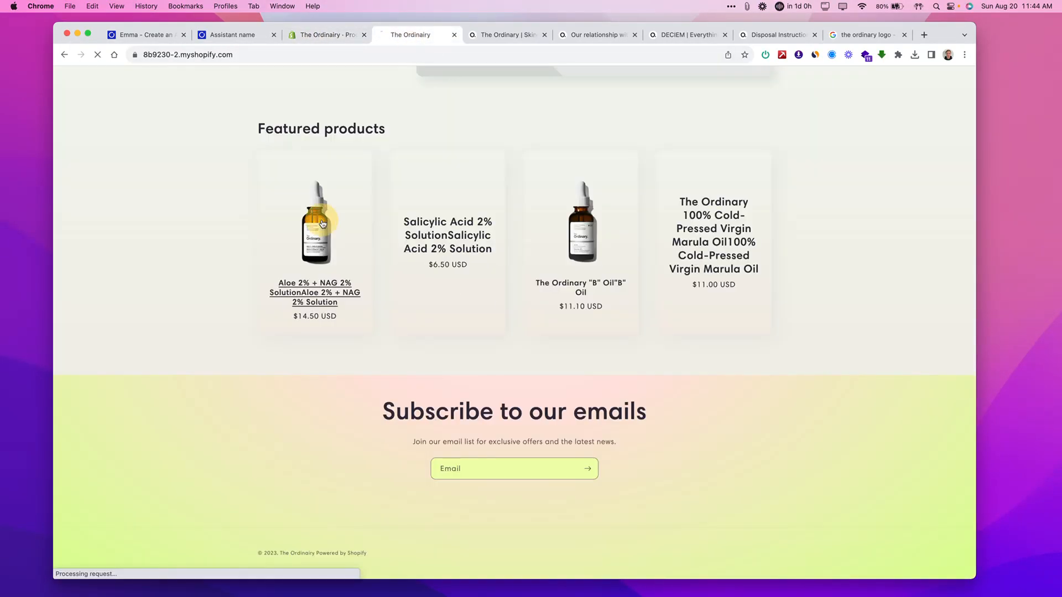
{"action": "scroll", "coordinate": [586, 310], "scroll_direction": "down", "scroll_amount": 7}
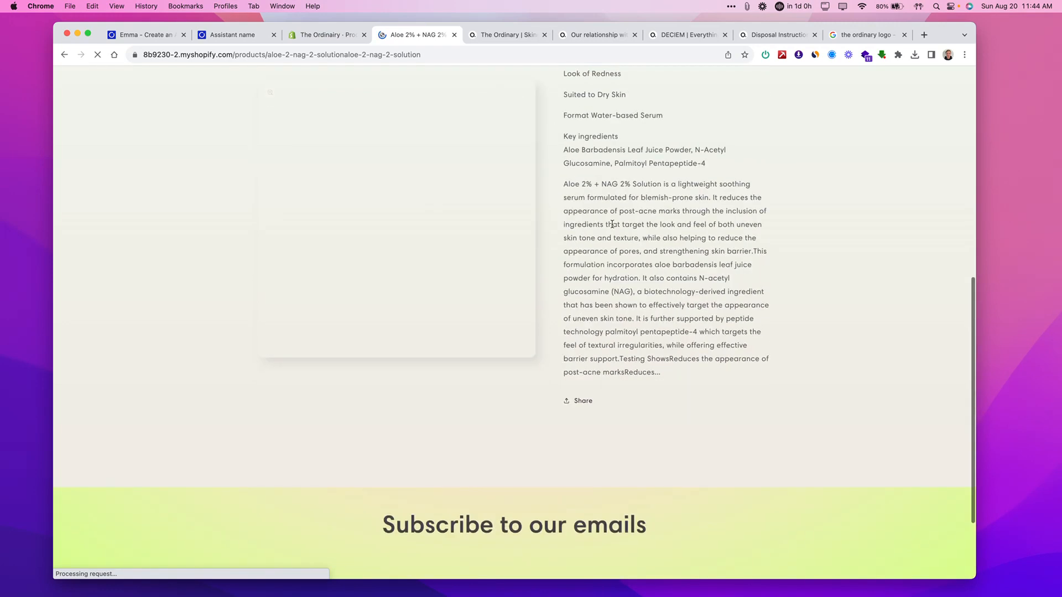
{"action": "scroll", "coordinate": [690, 338], "scroll_direction": "up", "scroll_amount": 3}
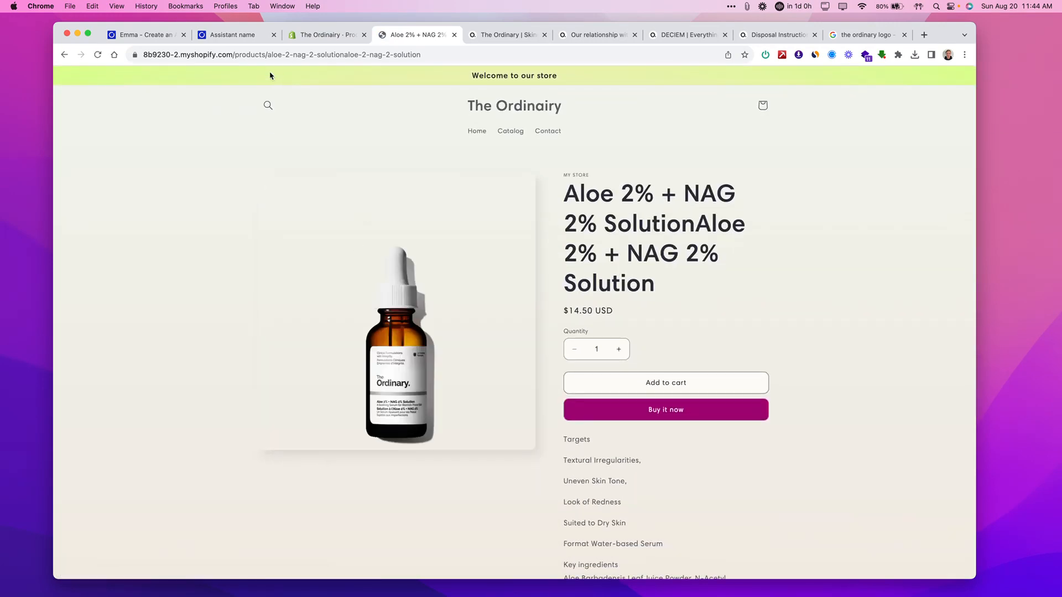
{"action": "left_click", "coordinate": [68, 56]}
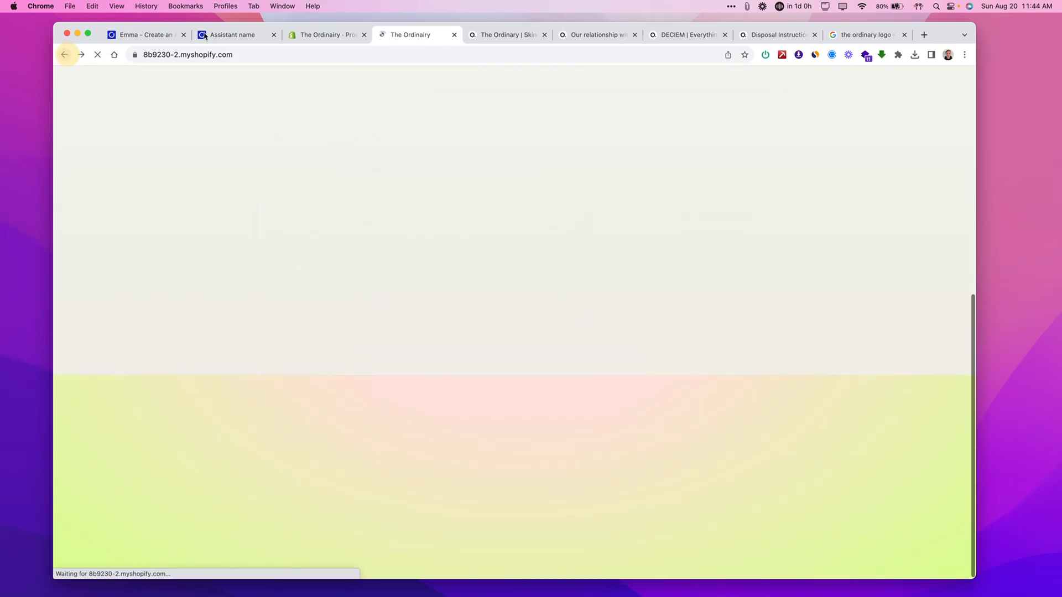
Create a new Products data connection in Emma with Created at, Handle, Admin url and Vendor excluded from syncing
{"action": "left_click", "coordinate": [147, 39]}
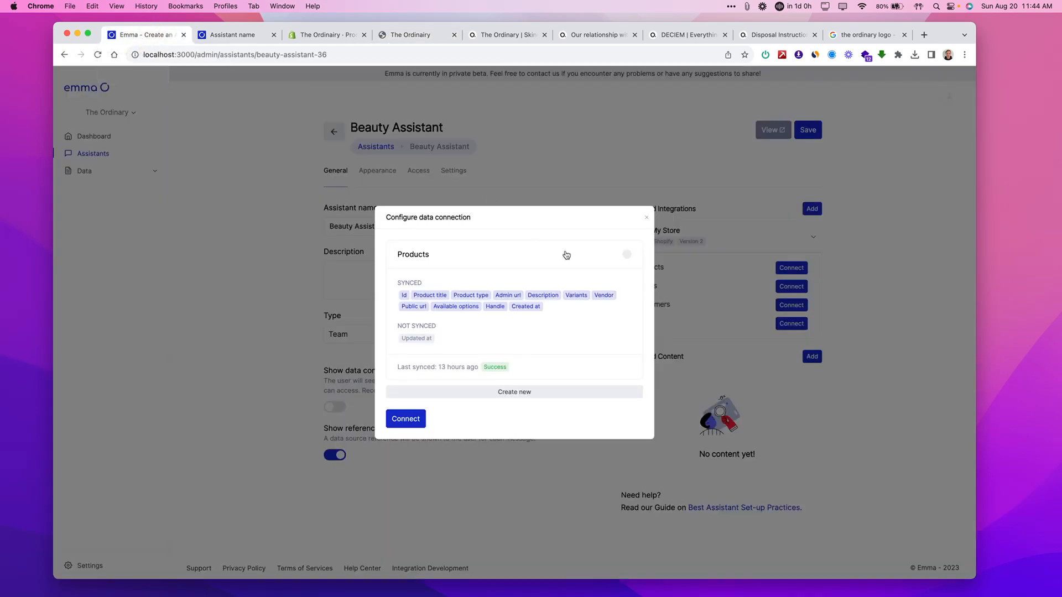
{"action": "left_click", "coordinate": [513, 388]}
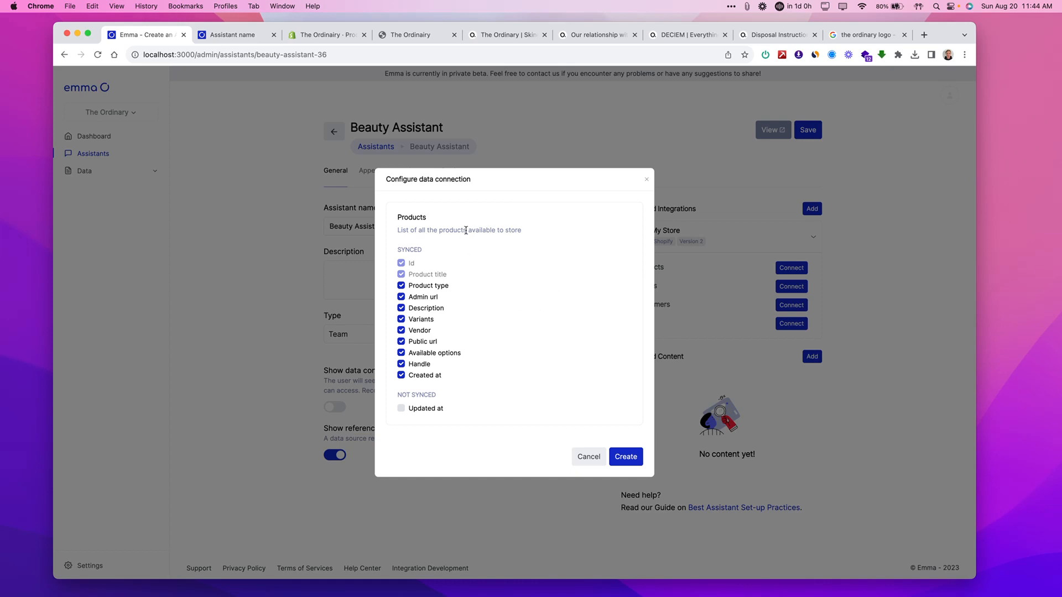
{"action": "left_click", "coordinate": [427, 377]}
{"action": "left_click", "coordinate": [423, 365]}
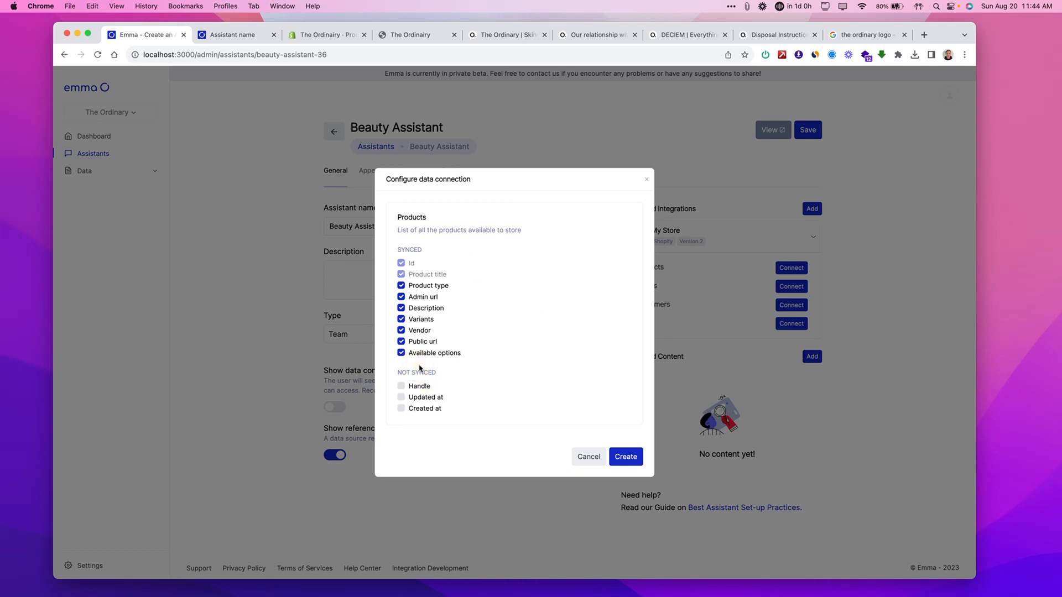
{"action": "left_click", "coordinate": [423, 297]}
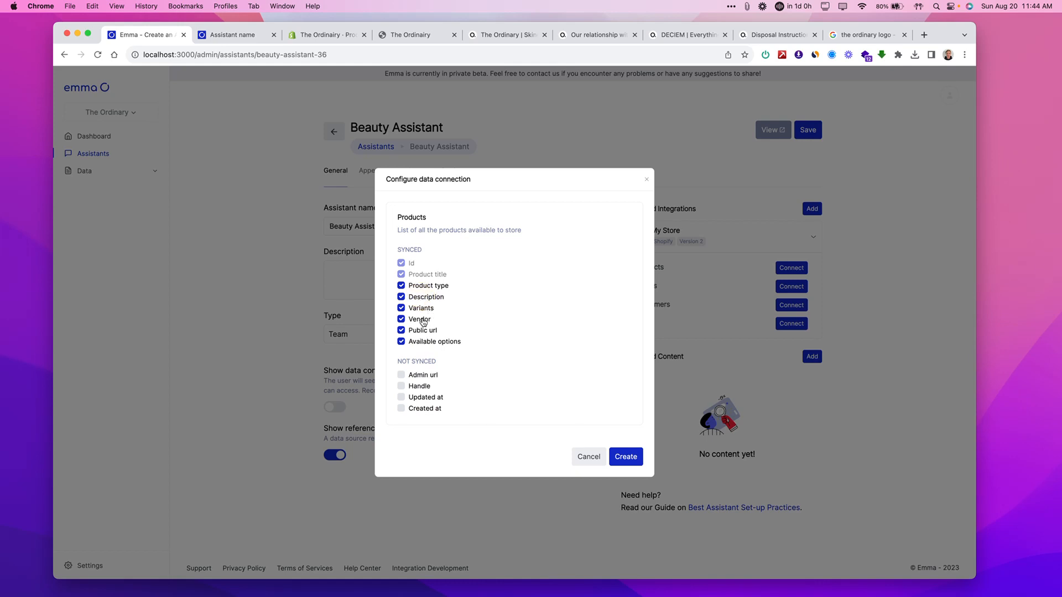
{"action": "left_click", "coordinate": [423, 320]}
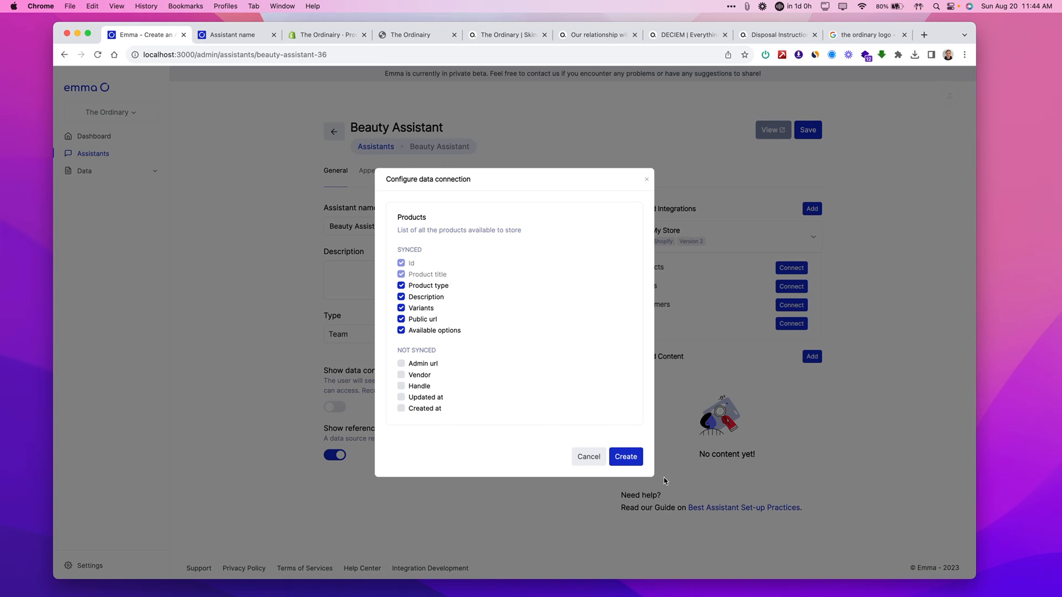
{"action": "left_click", "coordinate": [628, 459]}
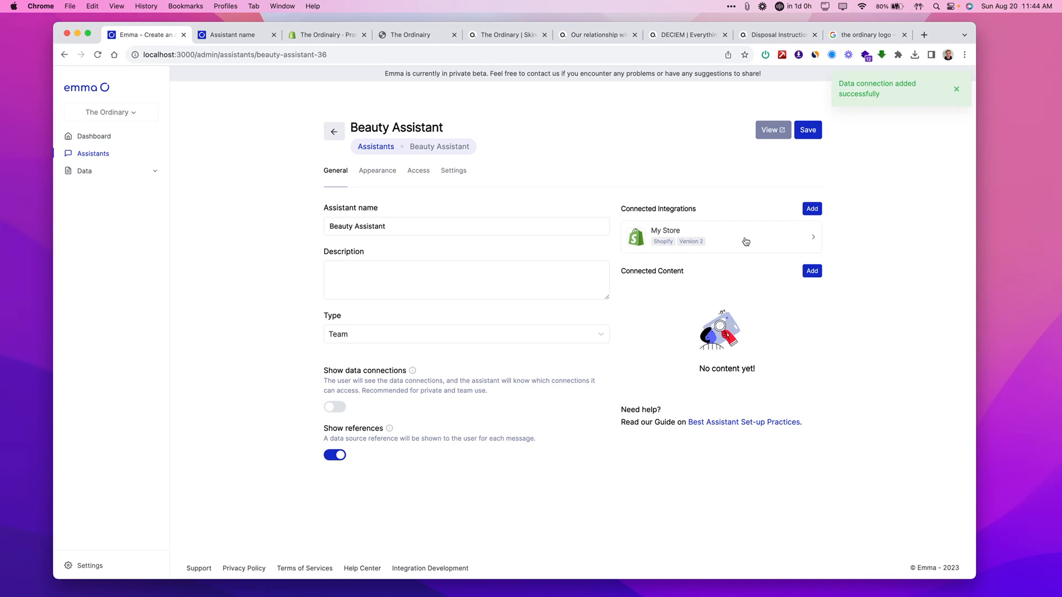
Check the sync status of the Products connection under My Store, with a brief look at the assistant's chat
{"action": "left_click", "coordinate": [745, 240]}
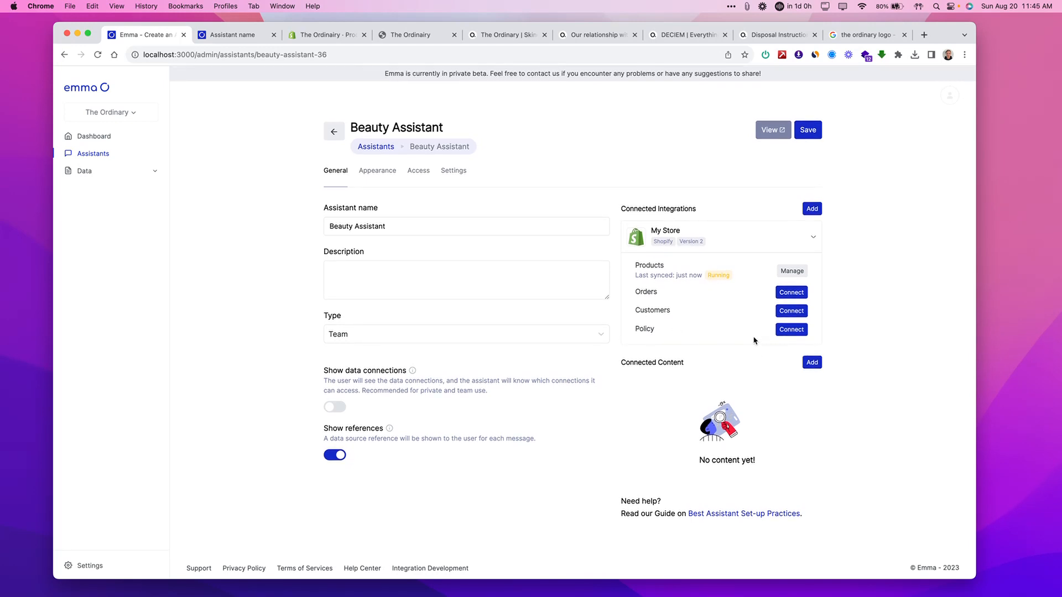
{"action": "left_click", "coordinate": [224, 35]}
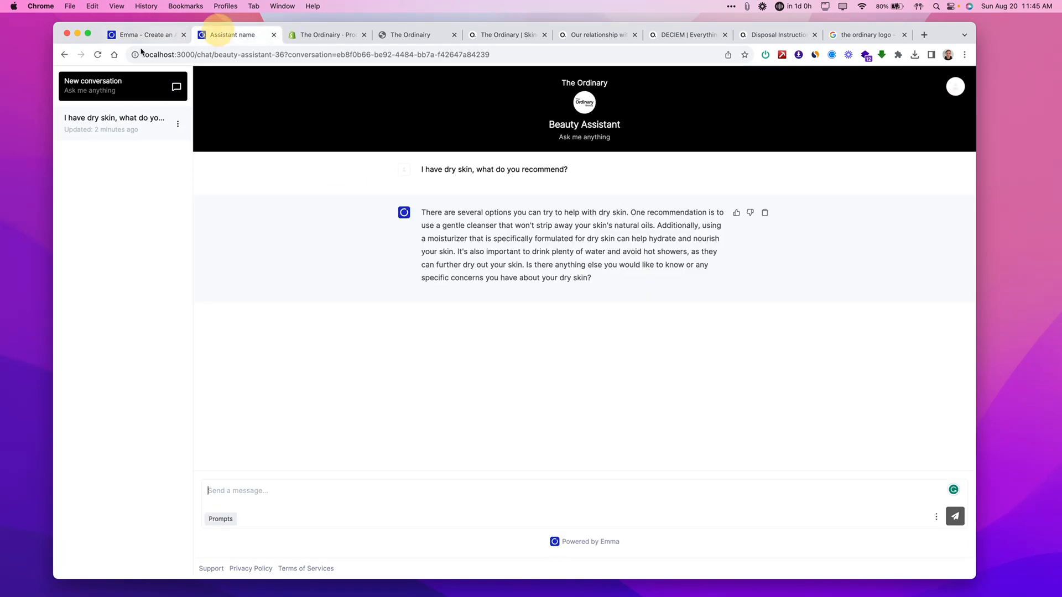
{"action": "left_click", "coordinate": [127, 39]}
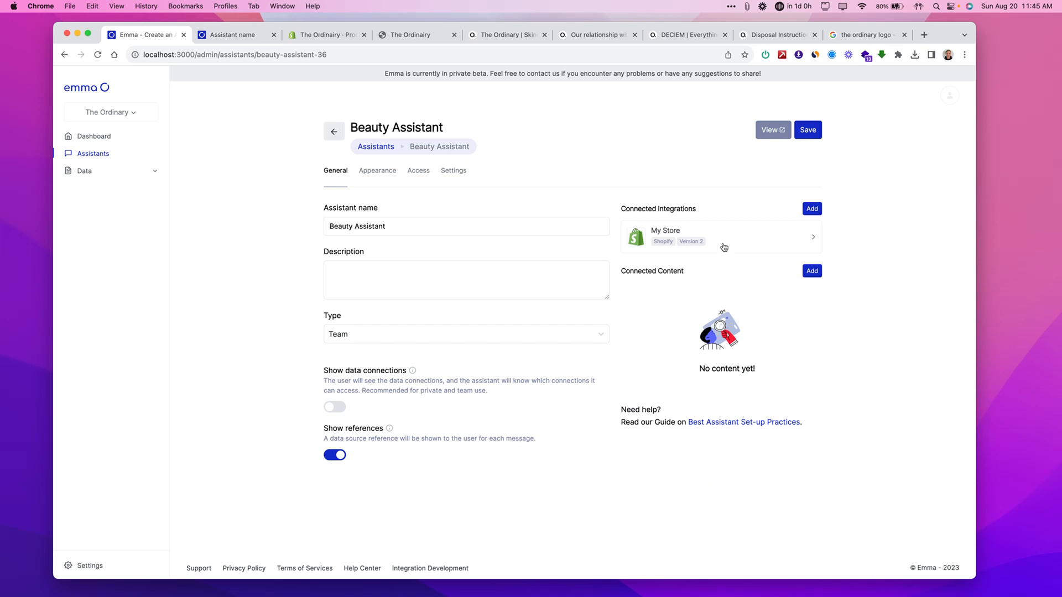
{"action": "left_click", "coordinate": [720, 244]}
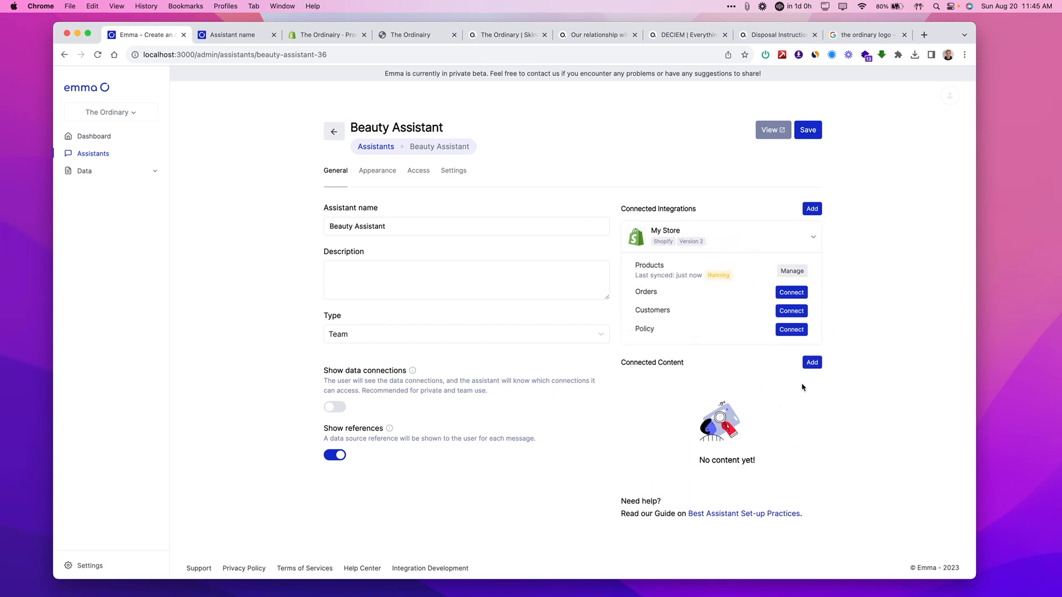
Look through The Ordinary's pages on its relationship with the earth, everything is chemicals, and packaging disposal guidelines
{"action": "left_click", "coordinate": [575, 34]}
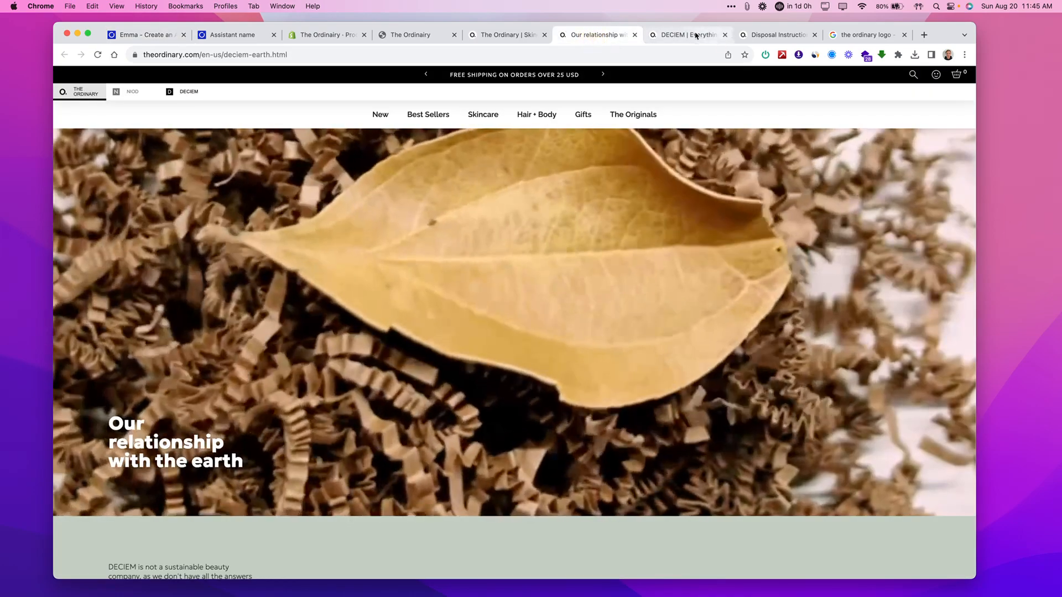
{"action": "left_click", "coordinate": [689, 36]}
{"action": "scroll", "coordinate": [572, 332], "scroll_direction": "down", "scroll_amount": 15}
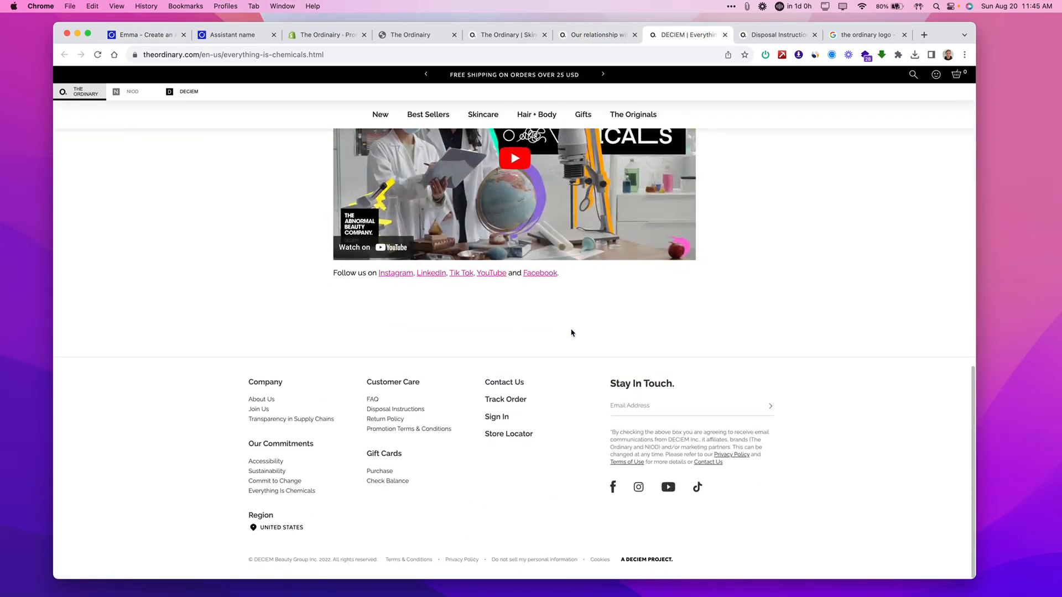
{"action": "scroll", "coordinate": [572, 332], "scroll_direction": "up", "scroll_amount": 15}
{"action": "left_click_drag", "start_coordinate": [334, 189], "coordinate": [645, 298]}
{"action": "left_click", "coordinate": [415, 449]}
{"action": "left_click", "coordinate": [776, 35]}
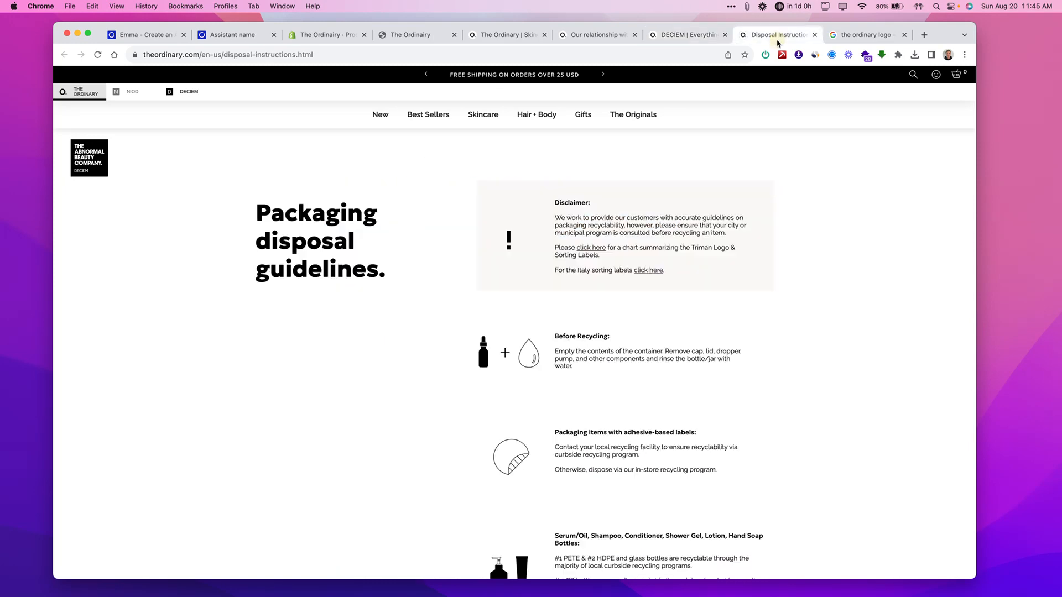
{"action": "scroll", "coordinate": [349, 325], "scroll_direction": "down", "scroll_amount": 10}
{"action": "scroll", "coordinate": [417, 263], "scroll_direction": "up", "scroll_amount": 10}
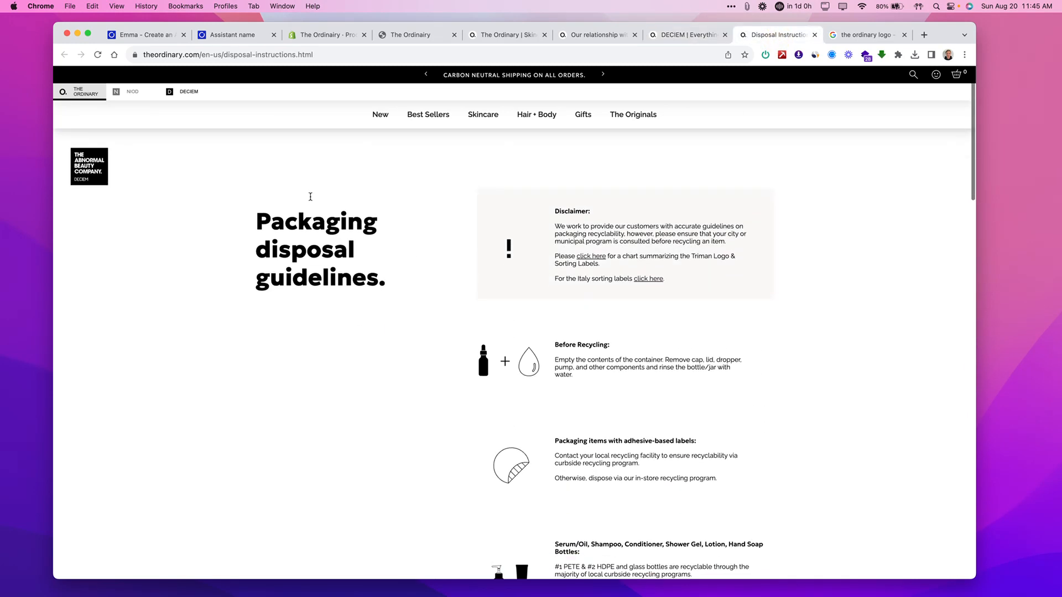
Reload the Beauty Assistant's settings page in Emma and recheck the My Store Products sync status
{"action": "left_click", "coordinate": [148, 35]}
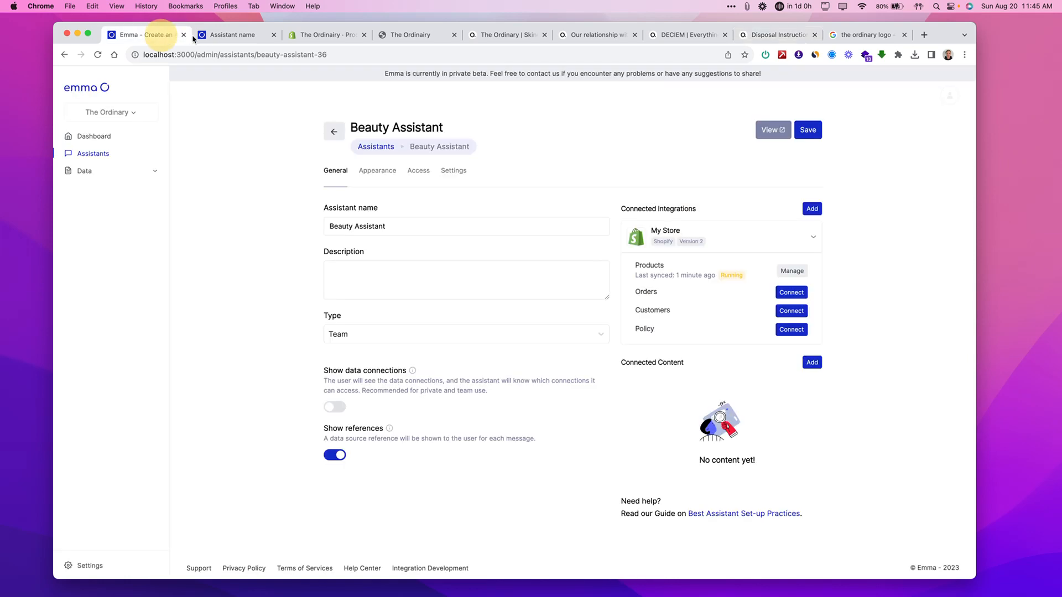
{"action": "left_click", "coordinate": [97, 54]}
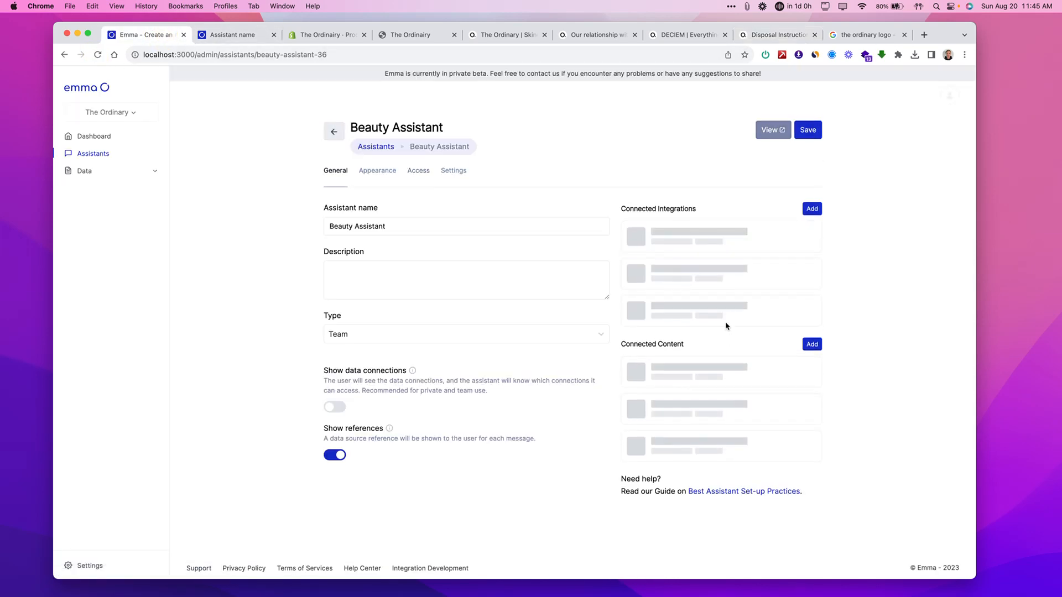
{"action": "left_click", "coordinate": [703, 243]}
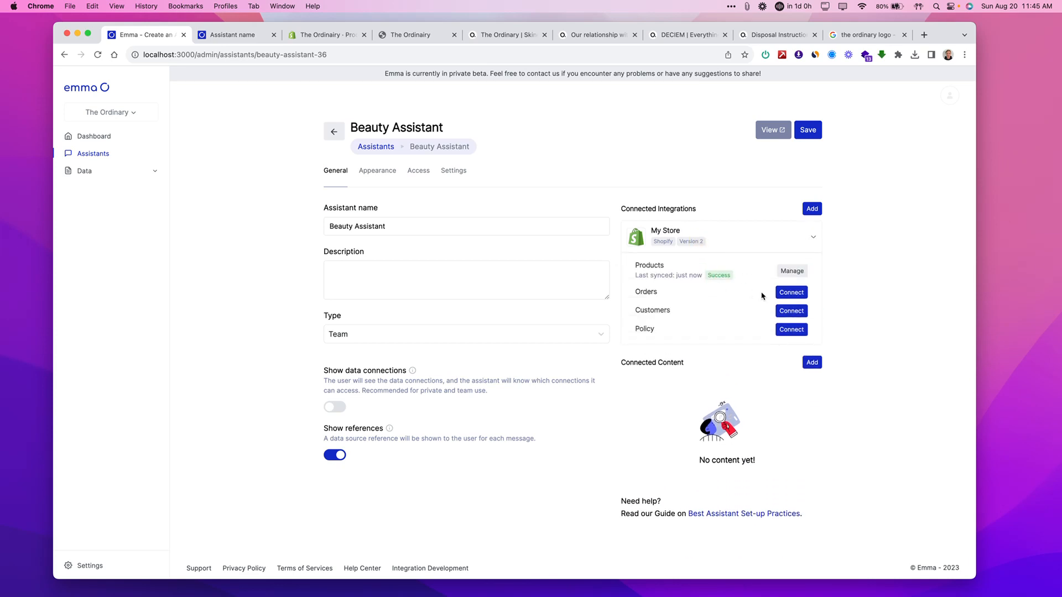
Try to create My Store's Policy data connection with Title, URL, Text and Handle synced
{"action": "left_click", "coordinate": [225, 41]}
{"action": "left_click", "coordinate": [150, 34]}
{"action": "left_click", "coordinate": [792, 330]}
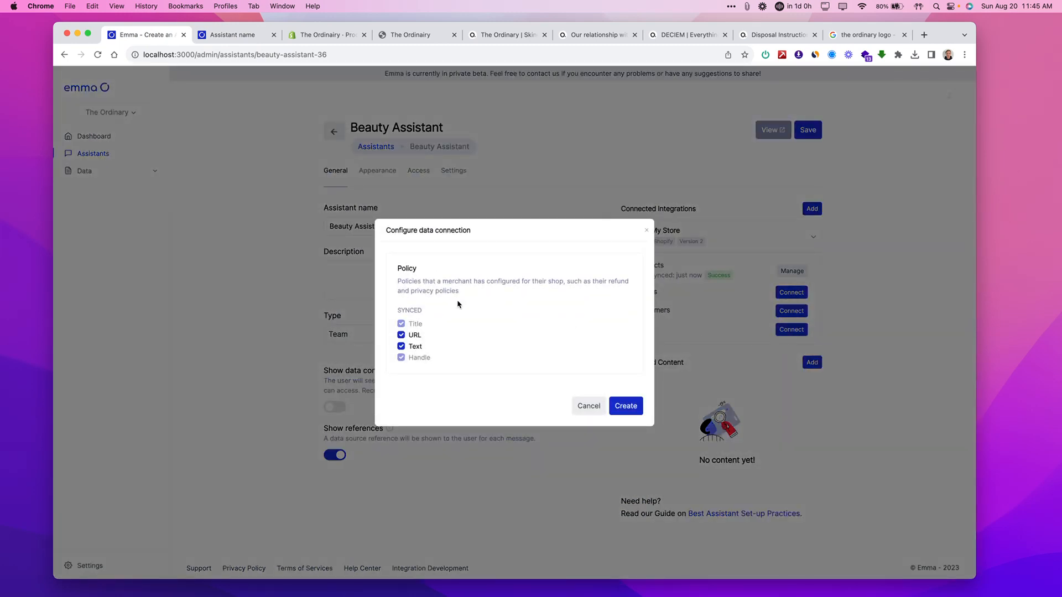
{"action": "left_click", "coordinate": [629, 410]}
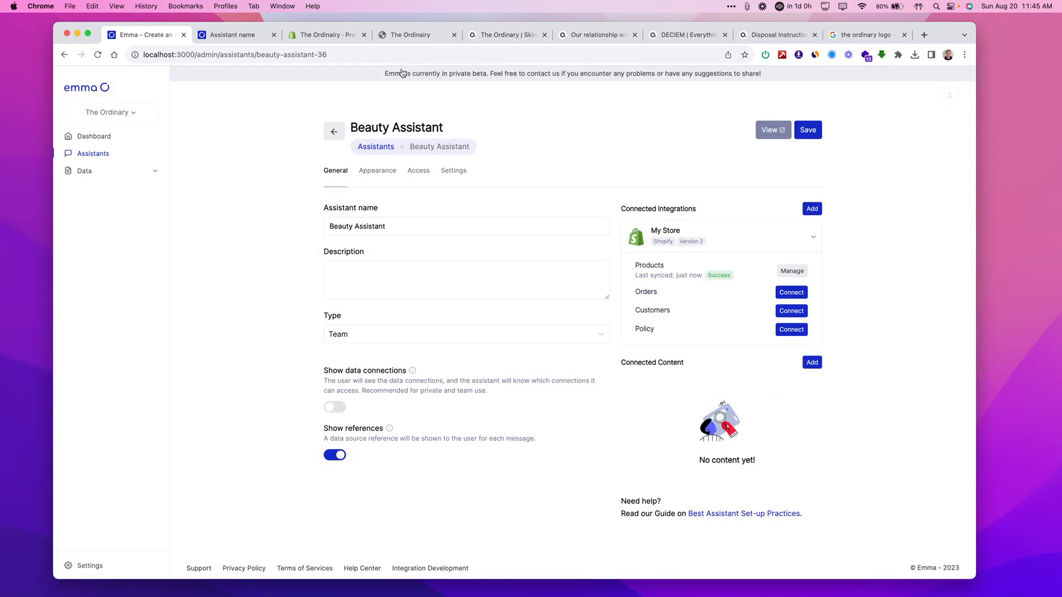
Glance at the Shopify product list, and ask the Beauty Assistant in a new conversation "I have dry skin, what product do you recommend?"
{"action": "left_click", "coordinate": [342, 40]}
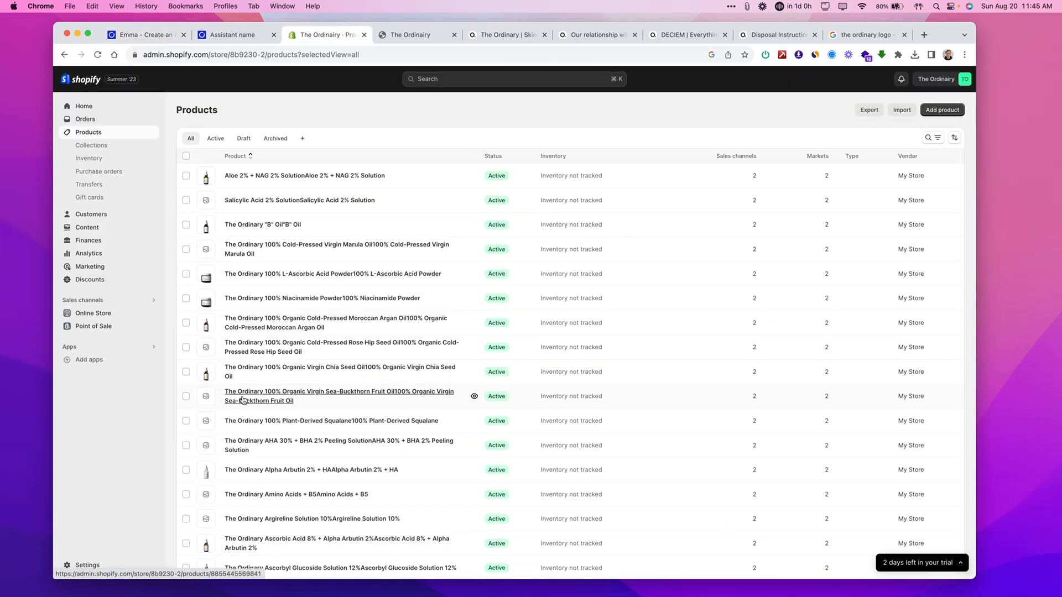
{"action": "left_click", "coordinate": [148, 36]}
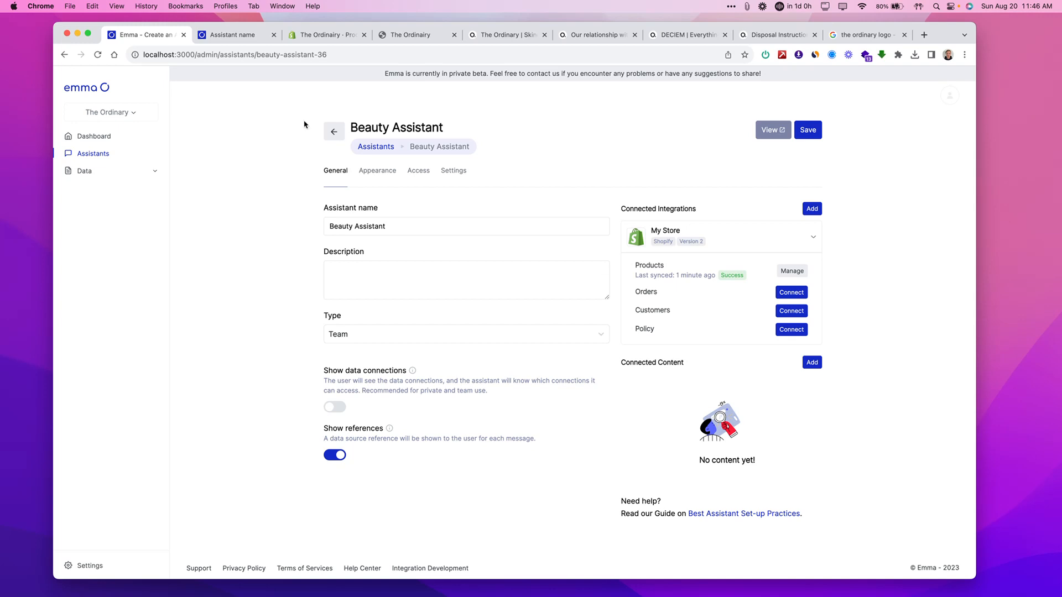
{"action": "left_click", "coordinate": [232, 35]}
{"action": "left_click", "coordinate": [105, 86]}
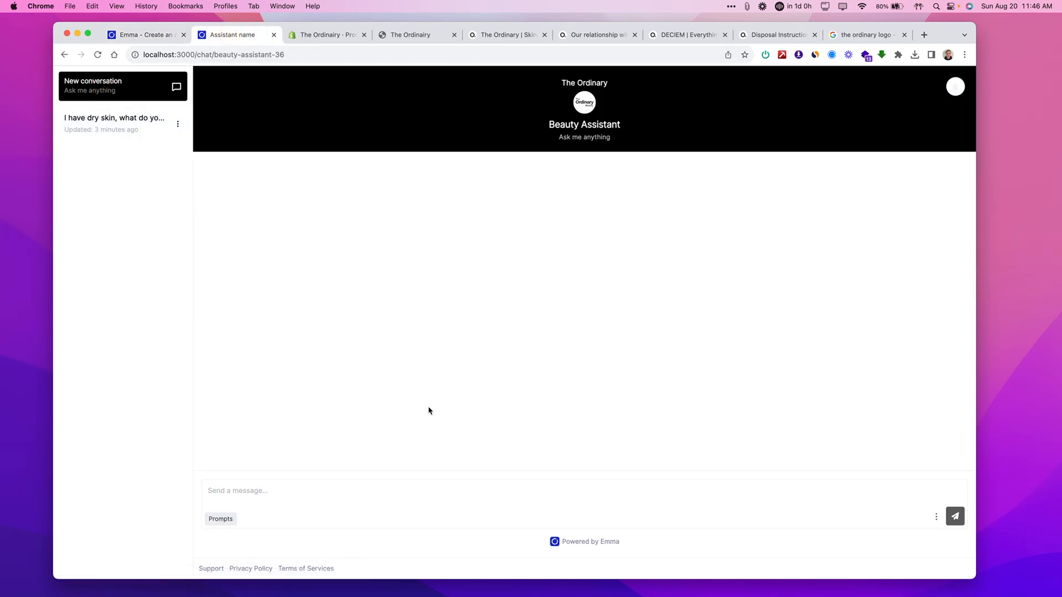
{"action": "left_click", "coordinate": [238, 488]}
{"action": "type", "text": "I h"}
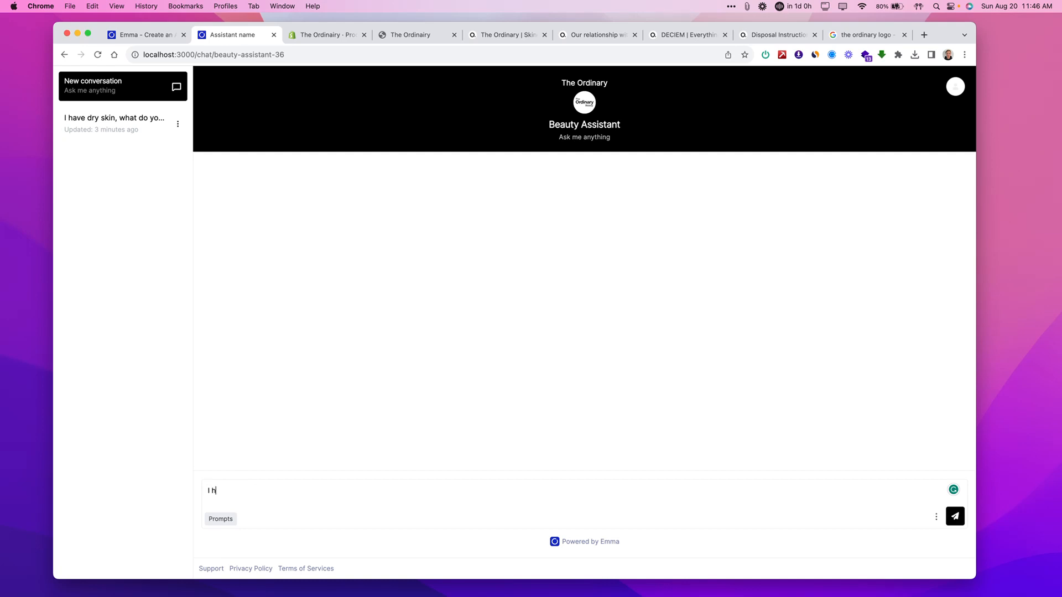
{"action": "type", "text": "ave dry skin, what product do you recommend?"}
{"action": "key", "text": "Return"}
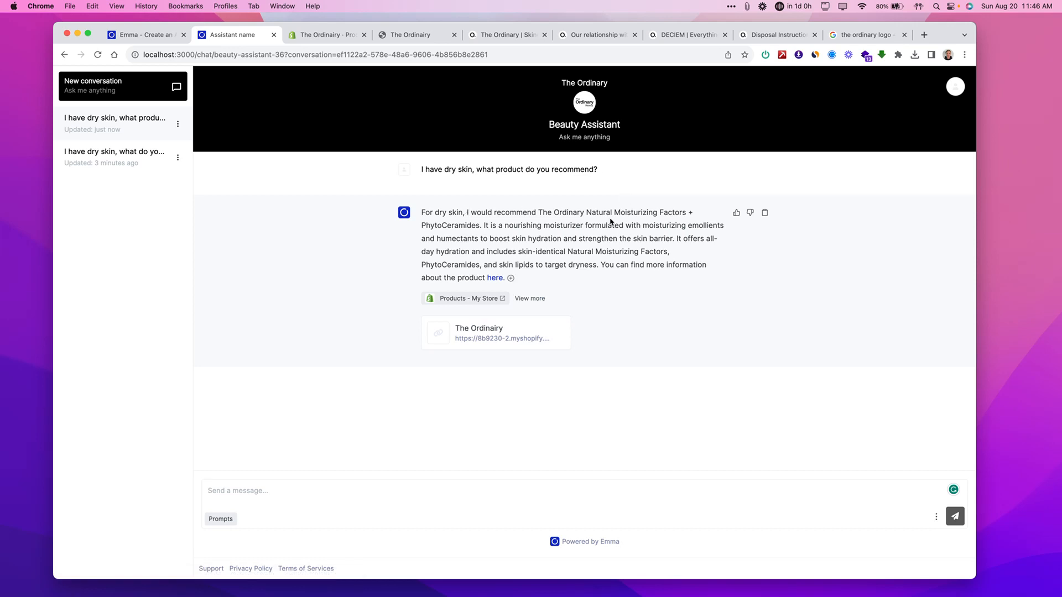
Open the store page linked in the assistant's recommendation, review its price and description, and return to the chat
{"action": "left_click", "coordinate": [494, 278]}
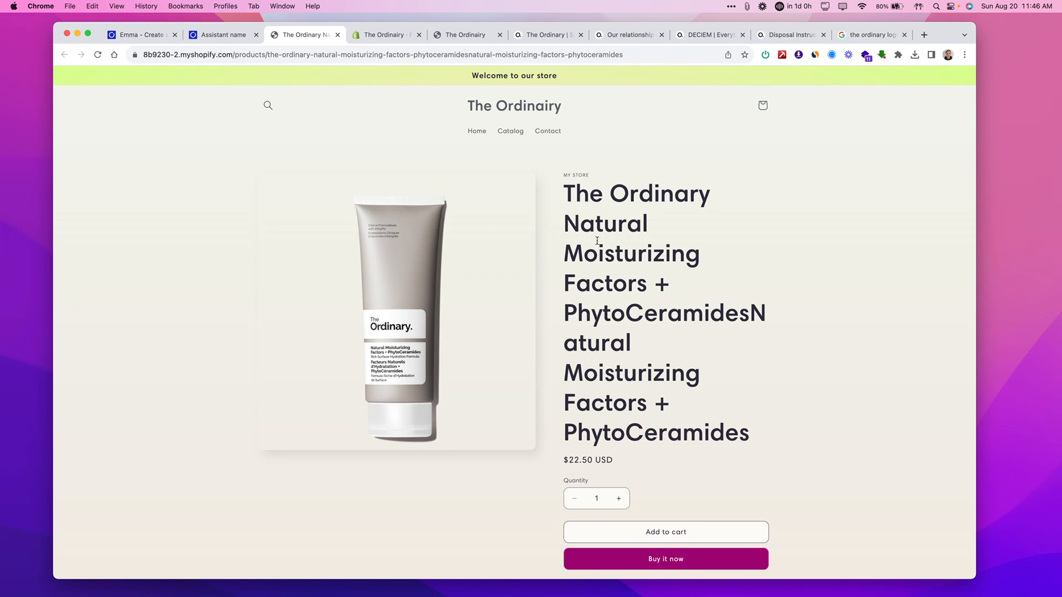
{"action": "scroll", "coordinate": [687, 285], "scroll_direction": "down", "scroll_amount": 5}
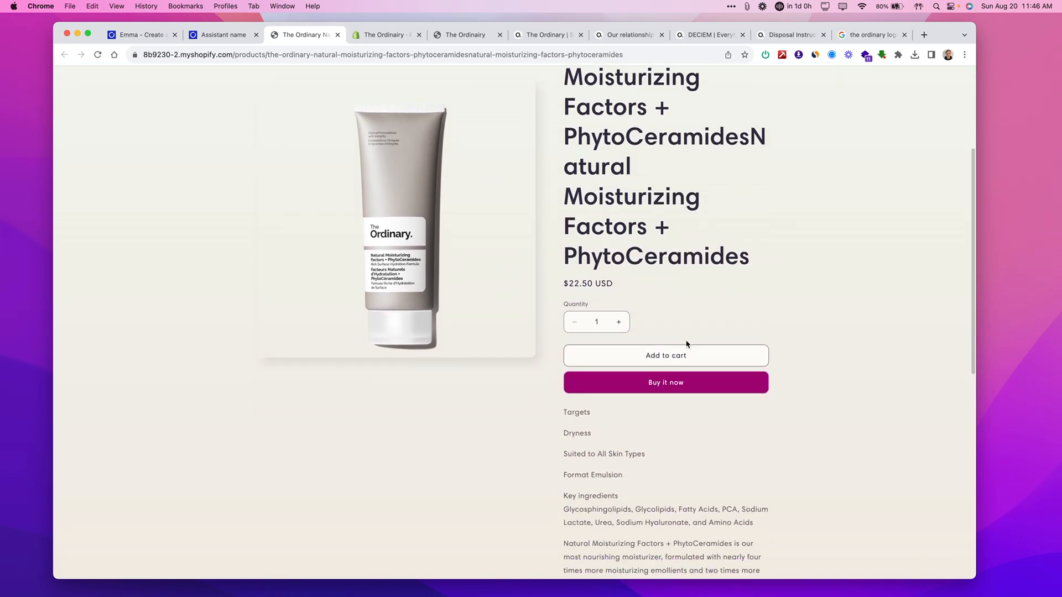
{"action": "scroll", "coordinate": [687, 349], "scroll_direction": "up", "scroll_amount": 4}
{"action": "left_click", "coordinate": [233, 40]}
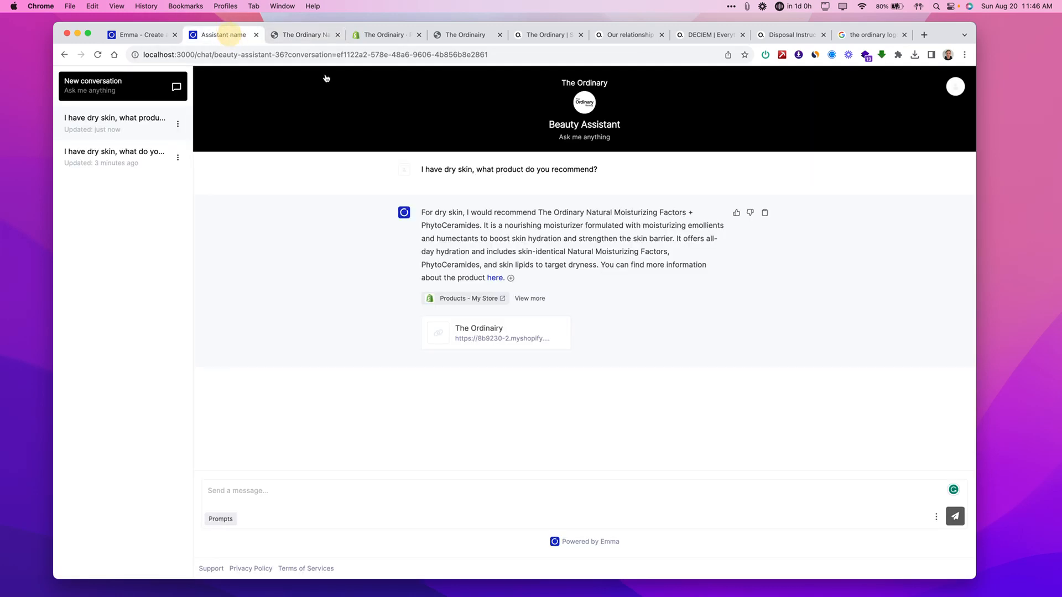
Ask the assistant "How much does it cost?" about the recommended moisturizer
{"action": "left_click", "coordinate": [329, 491]}
{"action": "type", "text": "How much doe"}
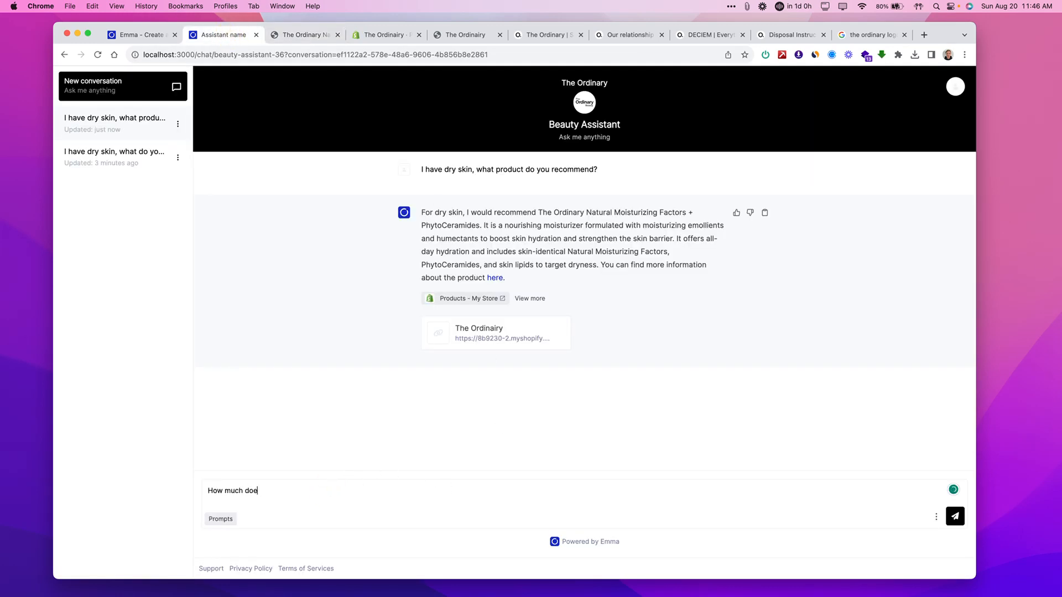
{"action": "type", "text": "s it cost?"}
{"action": "key", "text": "Return"}
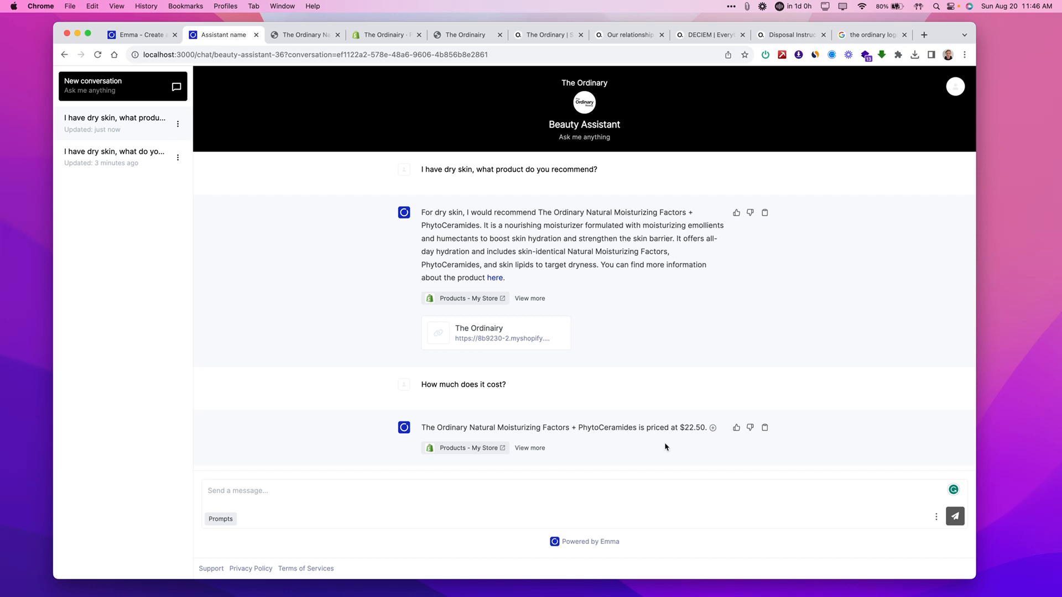
Send the follow-up question "What about oils?" in the same conversation
{"action": "left_click", "coordinate": [281, 493]}
{"action": "left_click", "coordinate": [294, 499]}
{"action": "type", "text": "Wh"}
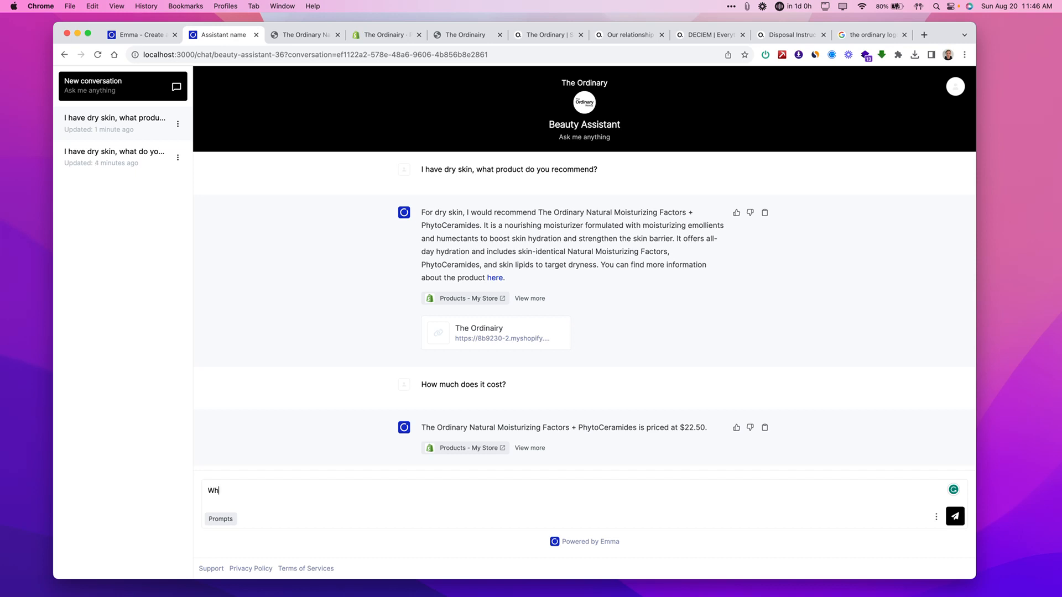
{"action": "type", "text": "at ab"}
{"action": "key", "text": "BackSpace"}
{"action": "key", "text": "BackSpace"}
{"action": "key", "text": "BackSpace"}
{"action": "type", "text": "about oils?"}
{"action": "key", "text": "Return"}
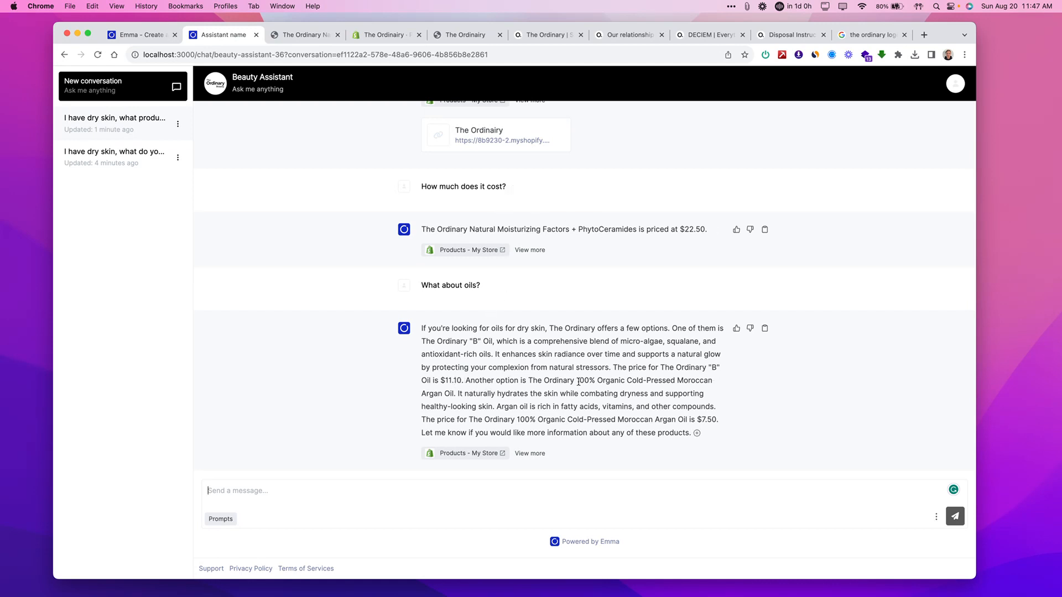
Read through the oil recommendations and ask "Could you list the ingredients in the B oil,"
{"action": "left_click_drag", "start_coordinate": [577, 381], "coordinate": [684, 381]}
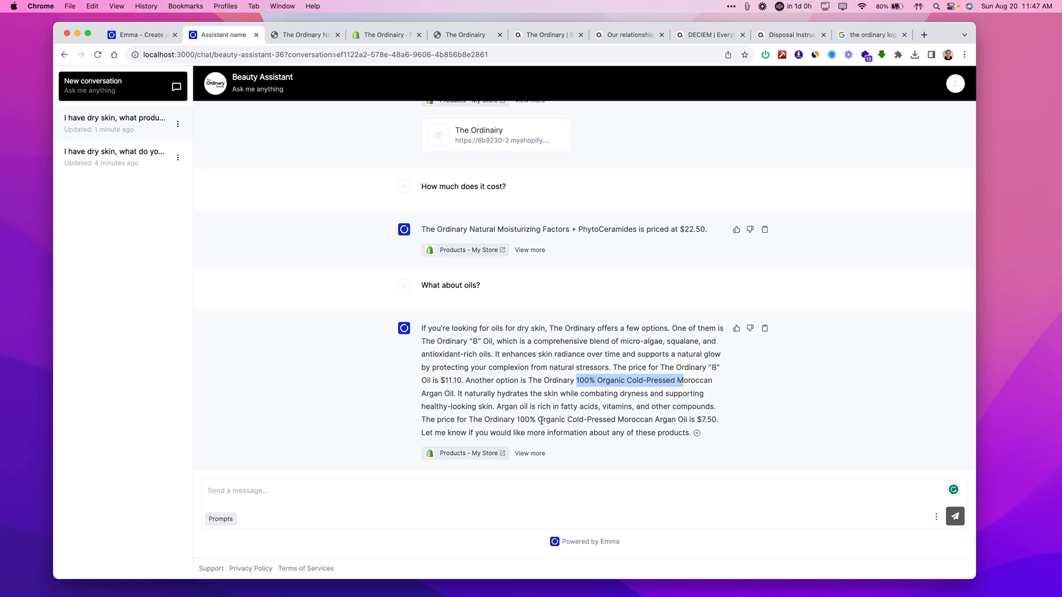
{"action": "left_click", "coordinate": [442, 486]}
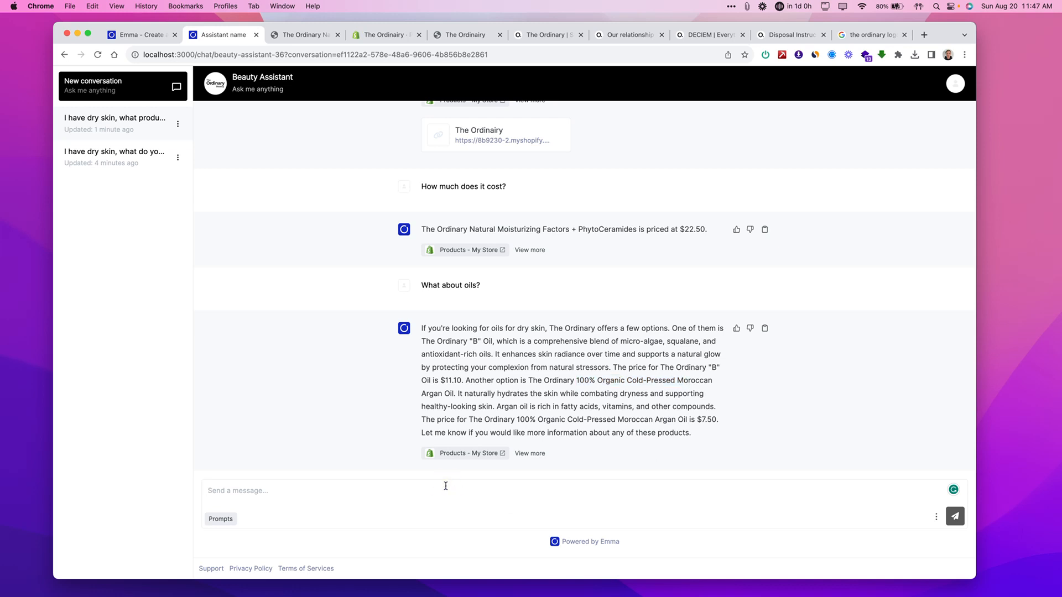
{"action": "type", "text": "Could you lis"}
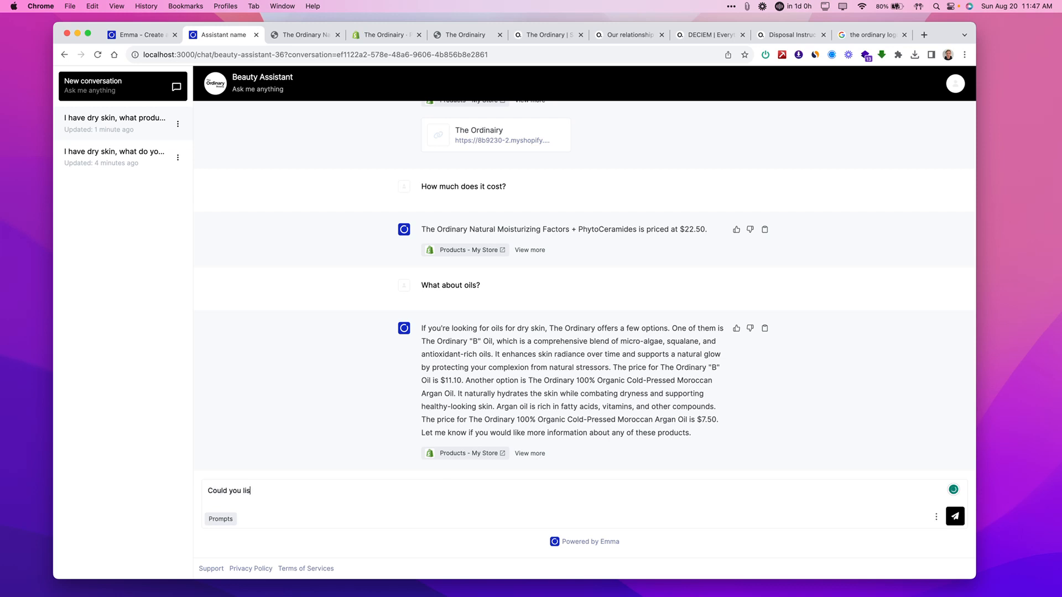
{"action": "type", "text": "t the ingredients in the B oil,"}
{"action": "key", "text": "Return"}
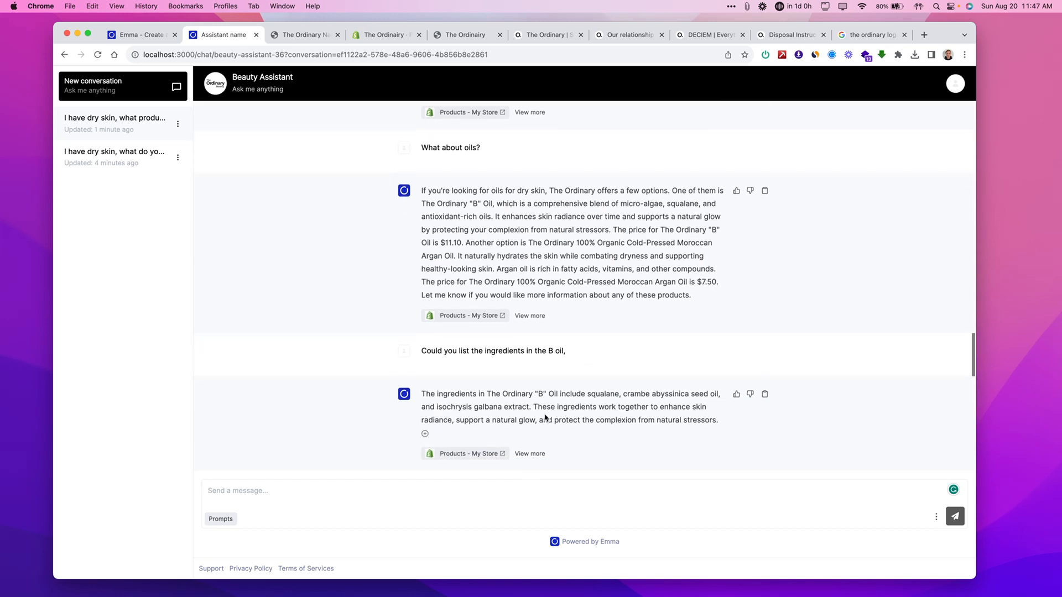
Ask the assistant "What are the benefits of squalane?" and read its answer
{"action": "left_click", "coordinate": [311, 494]}
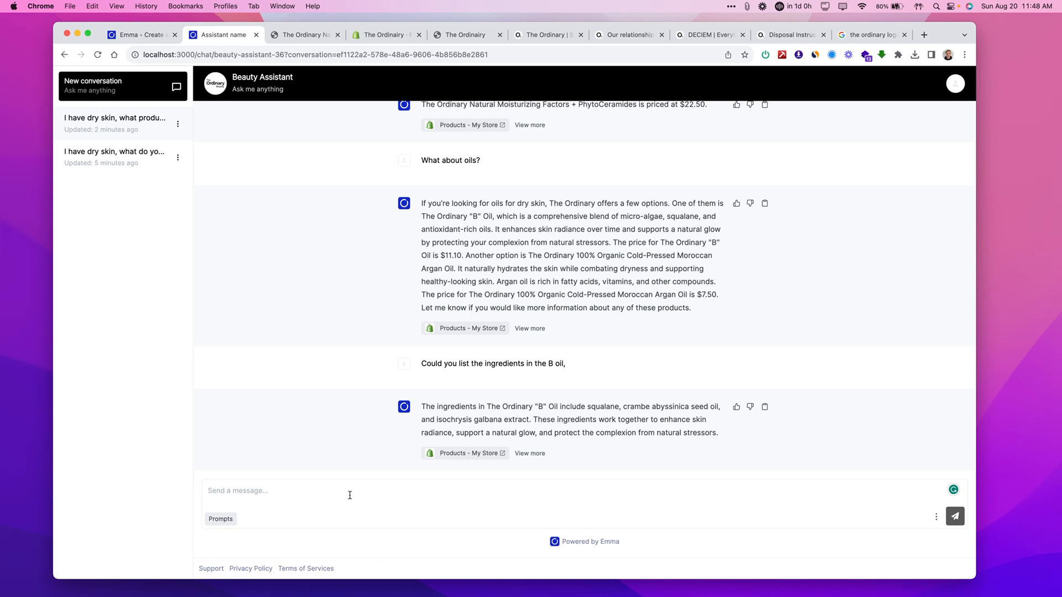
{"action": "type", "text": "What are the "}
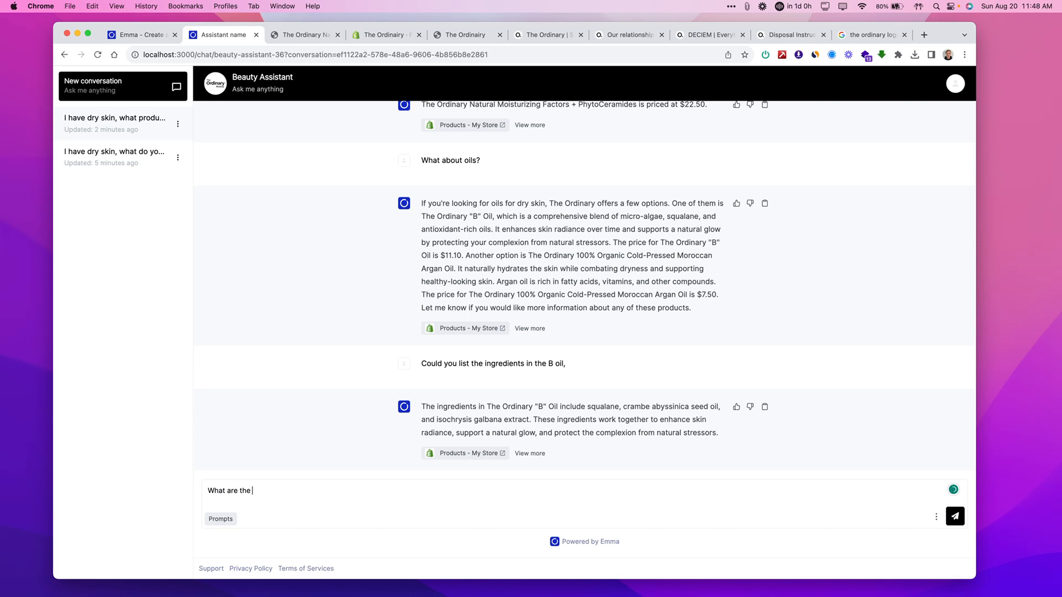
{"action": "type", "text": "benefits of squalane?"}
{"action": "key", "text": "Return"}
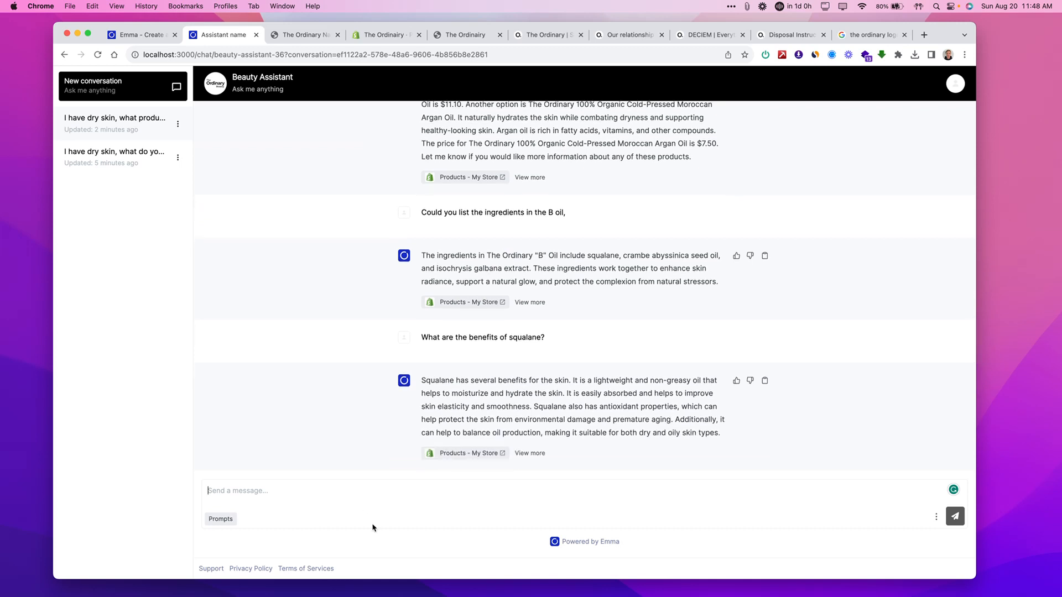
{"action": "mouse_move", "coordinate": [547, 380]}
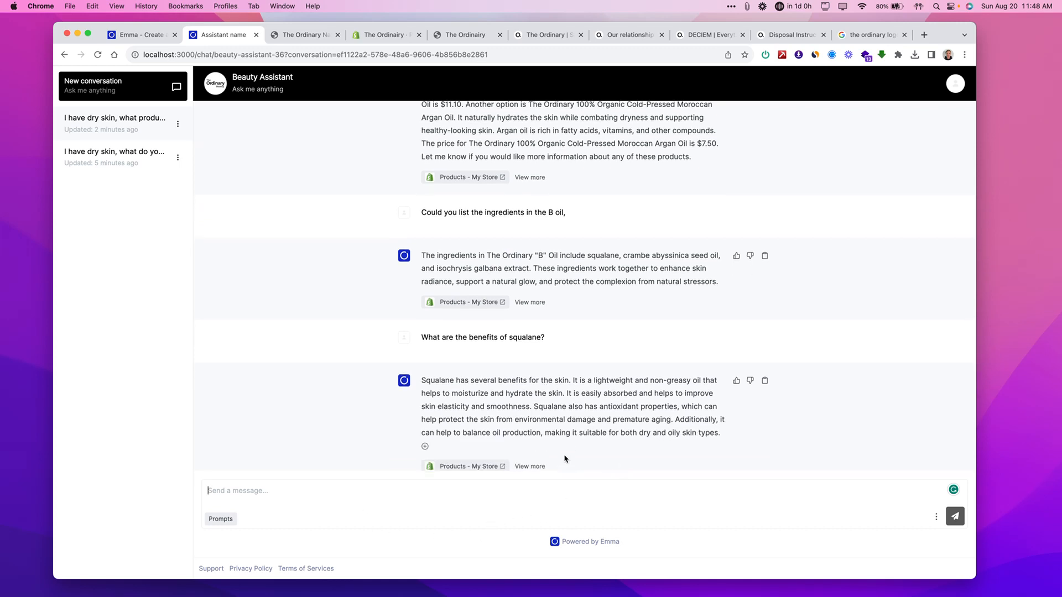
{"action": "left_click", "coordinate": [452, 505]}
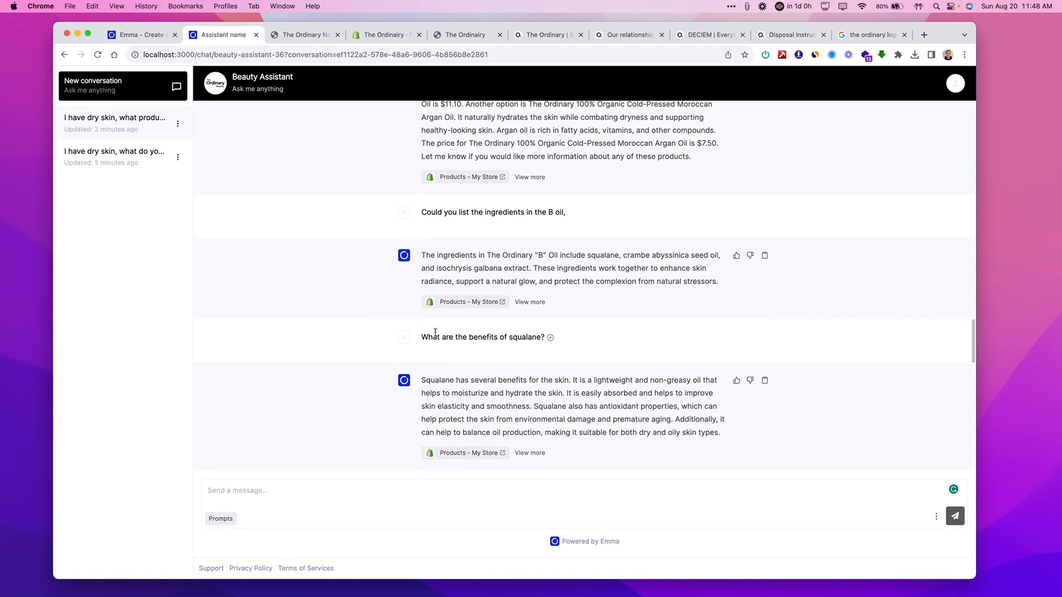
Ask the assistant "Could you list all the available oils with their prices?"
{"action": "left_click", "coordinate": [277, 495]}
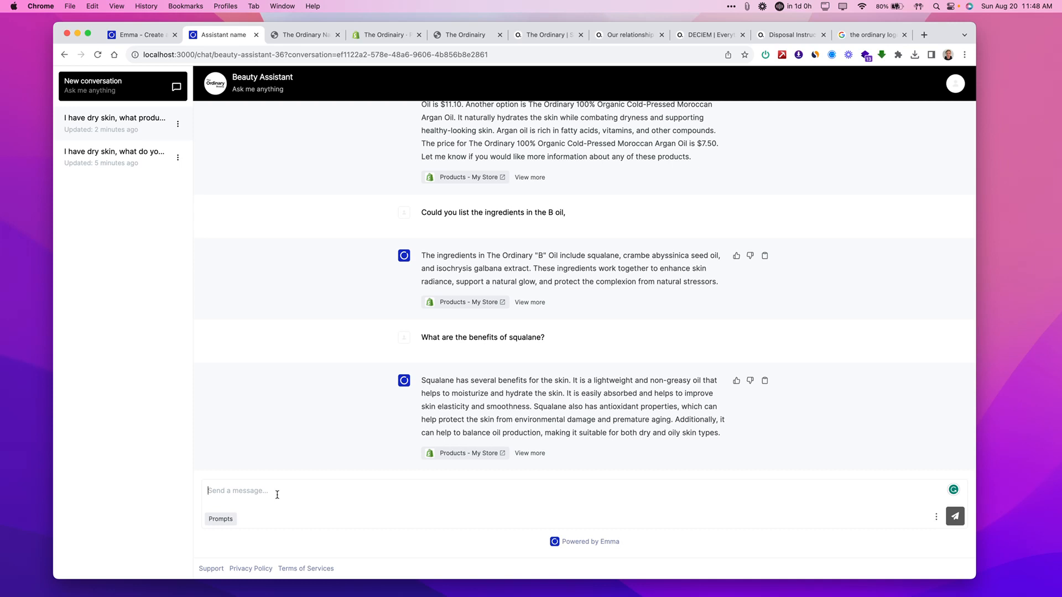
{"action": "type", "text": "Could you list all the va"}
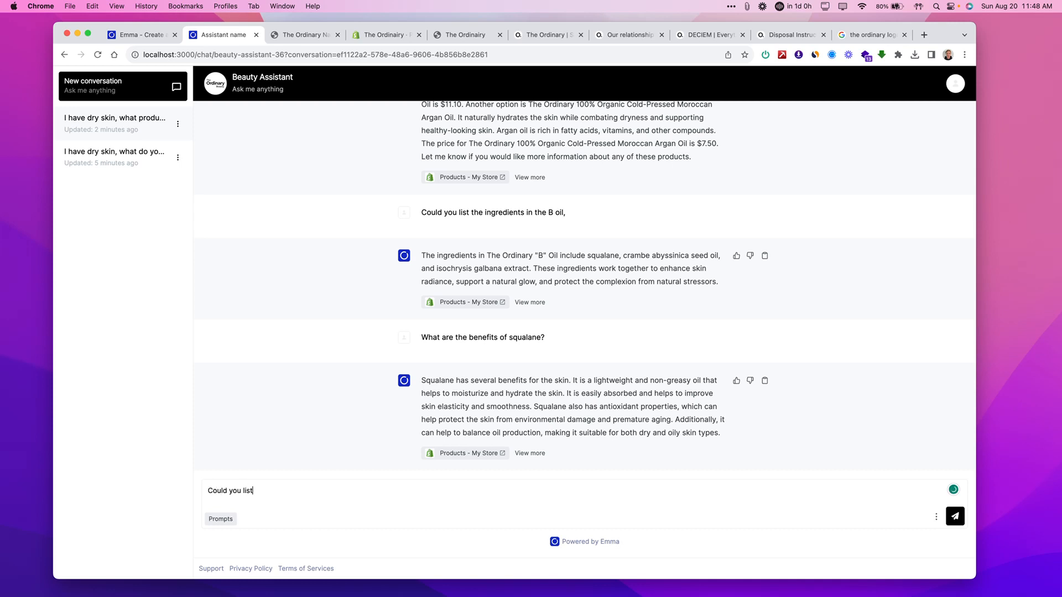
{"action": "key", "text": "BackSpace"}
{"action": "key", "text": "BackSpace"}
{"action": "type", "text": "availiable"}
{"action": "key", "text": "BackSpace"}
{"action": "key", "text": "BackSpace"}
{"action": "key", "text": "BackSpace"}
{"action": "key", "text": "BackSpace"}
{"action": "key", "text": "BackSpace"}
{"action": "type", "text": "able oils with their prices?"}
{"action": "key", "text": "Return"}
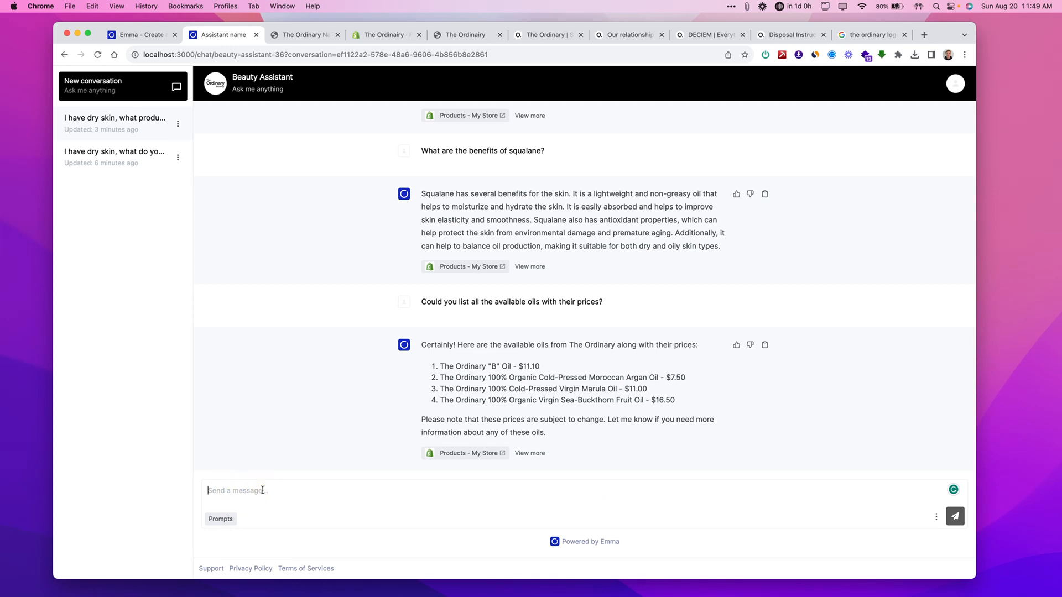
Ask the assistant "What quantities are these products?" and read its answer
{"action": "type", "text": "What q"}
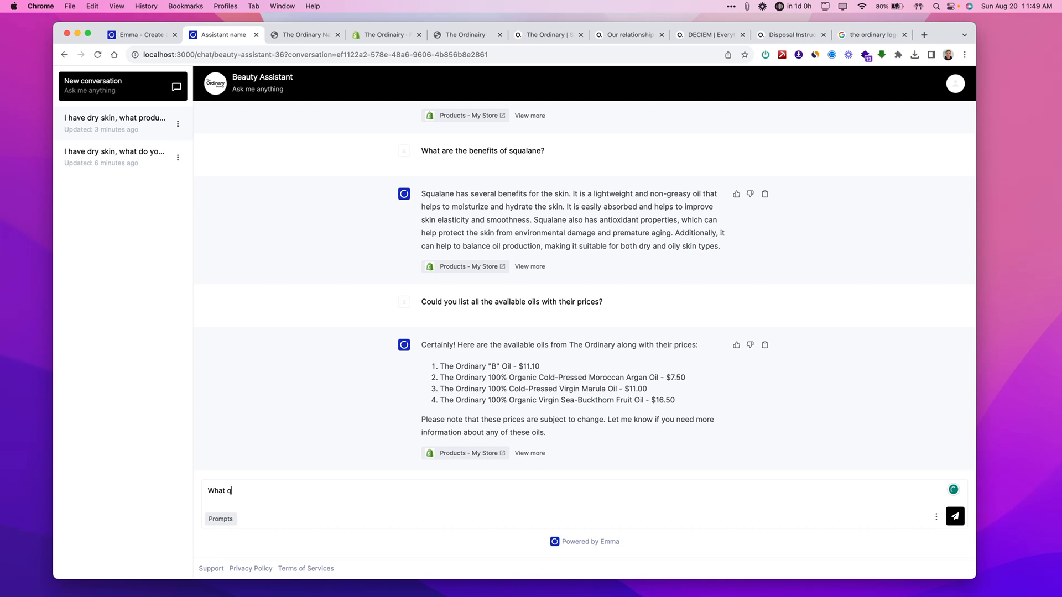
{"action": "type", "text": "uantities are these products?"}
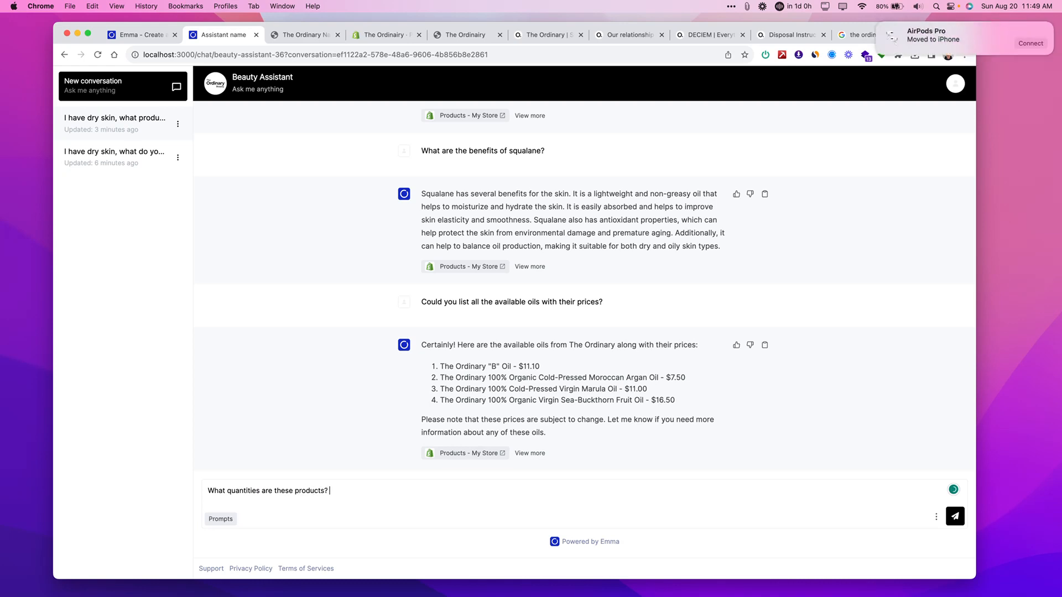
{"action": "key", "text": "Return"}
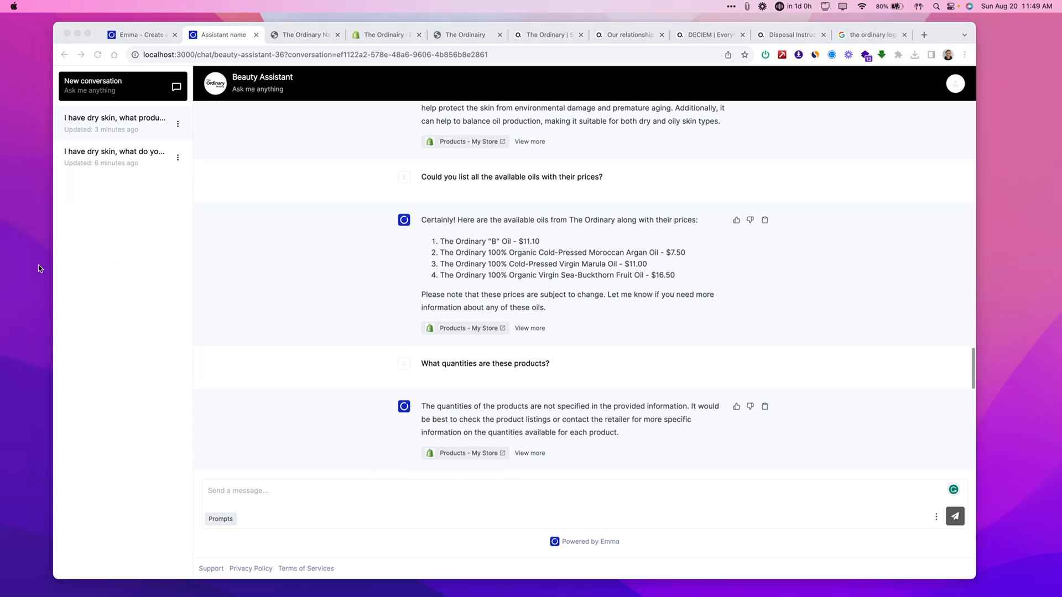
{"action": "left_click", "coordinate": [532, 422]}
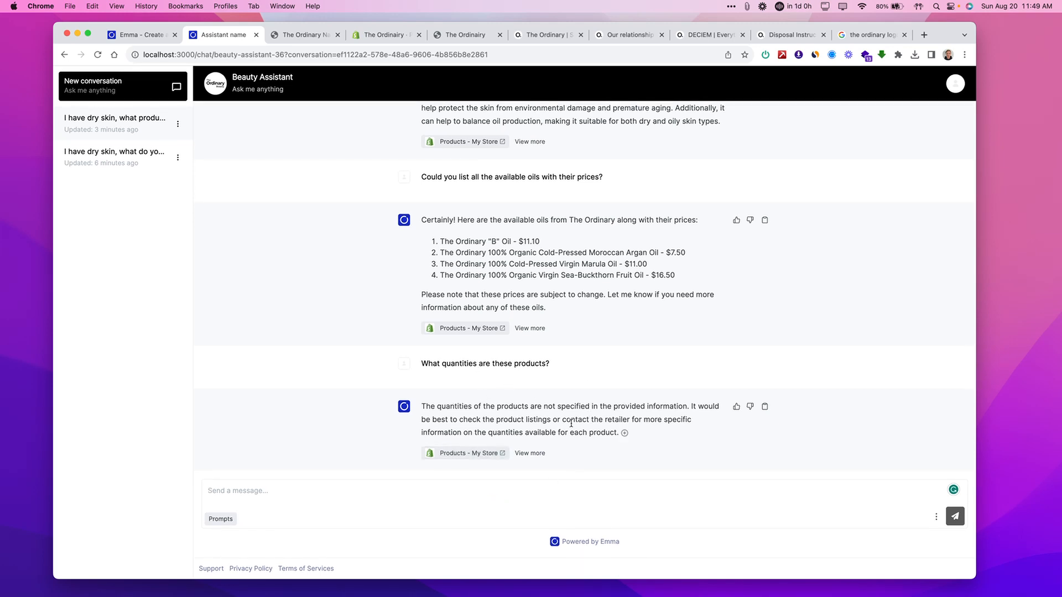
Check the Natural Moisturizing Factors + PhytoCeramides store page for quantity information, and switch to The Ordinary's official website
{"action": "left_click", "coordinate": [298, 35]}
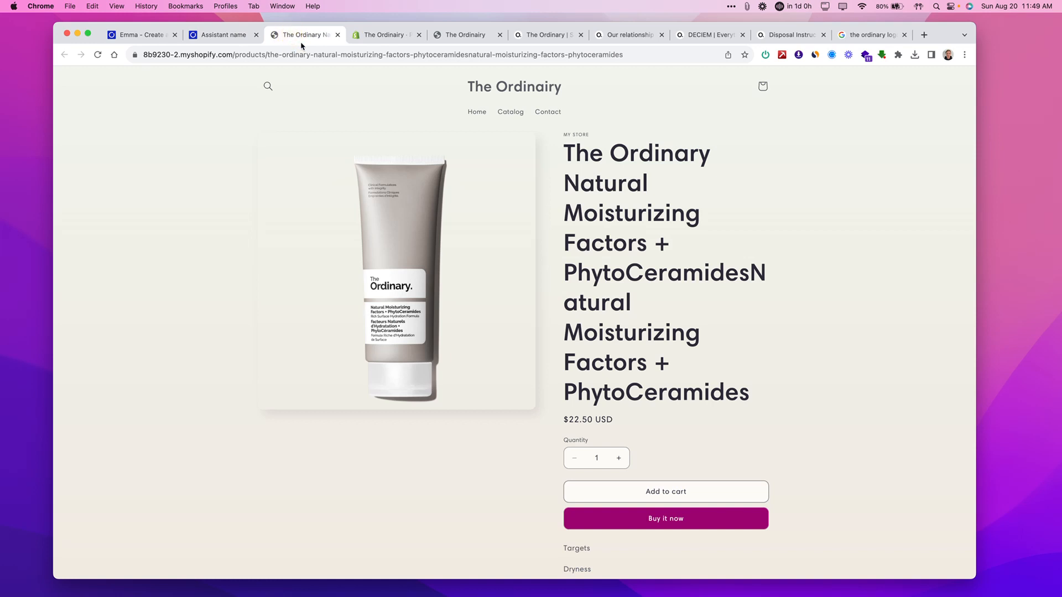
{"action": "scroll", "coordinate": [525, 241], "scroll_direction": "down", "scroll_amount": 6}
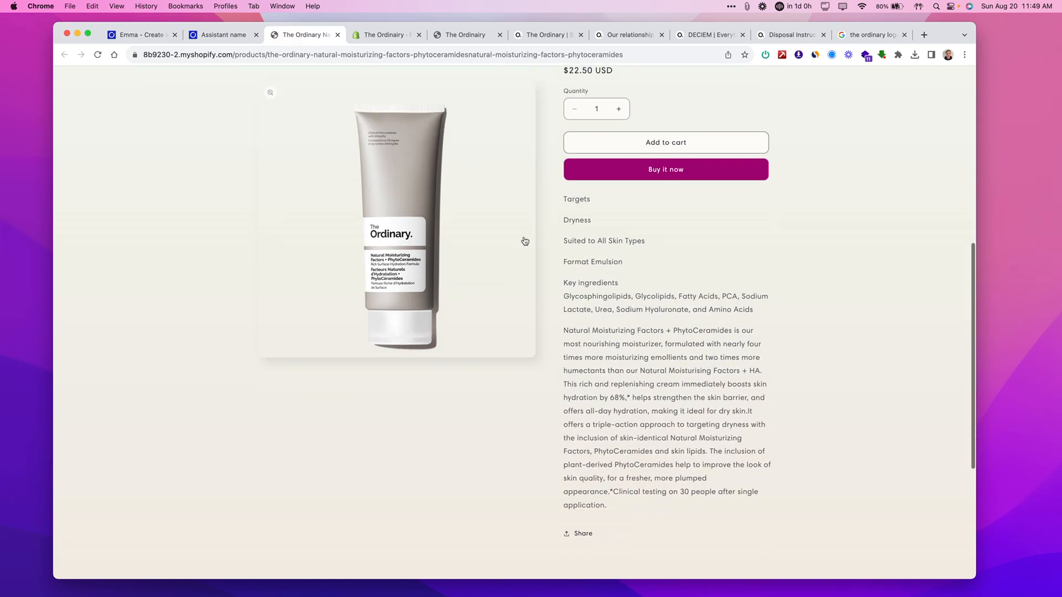
{"action": "scroll", "coordinate": [525, 241], "scroll_direction": "up", "scroll_amount": 6}
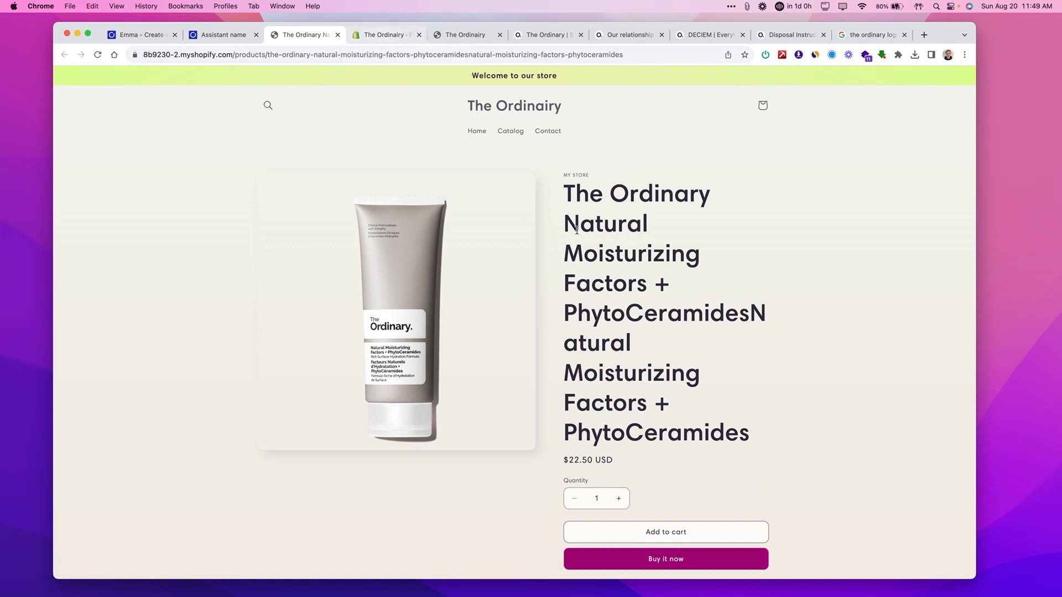
{"action": "scroll", "coordinate": [626, 323], "scroll_direction": "down", "scroll_amount": 4}
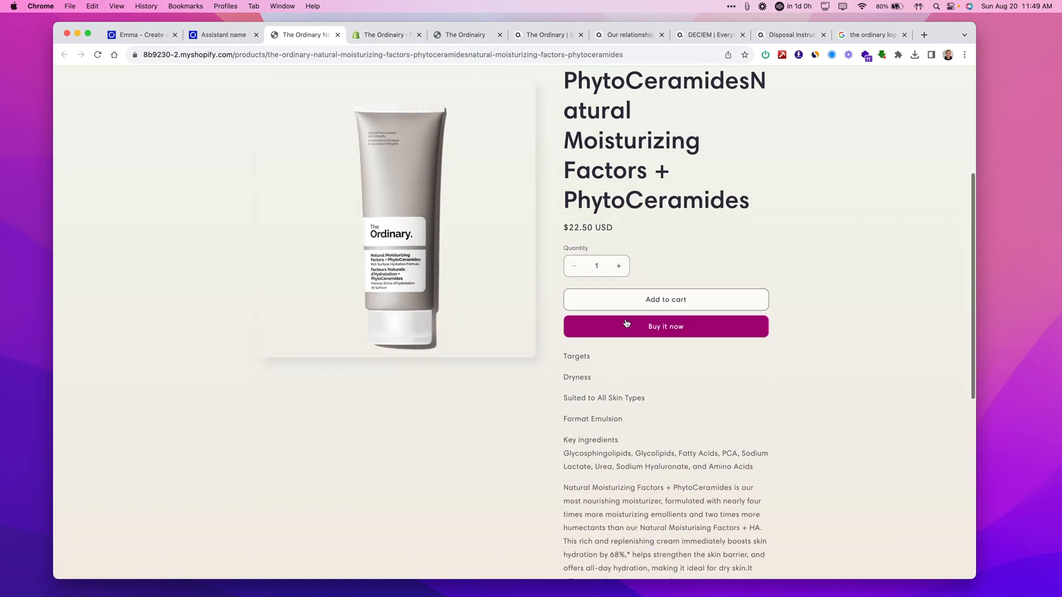
{"action": "scroll", "coordinate": [627, 323], "scroll_direction": "up", "scroll_amount": 5}
{"action": "left_click", "coordinate": [527, 35]}
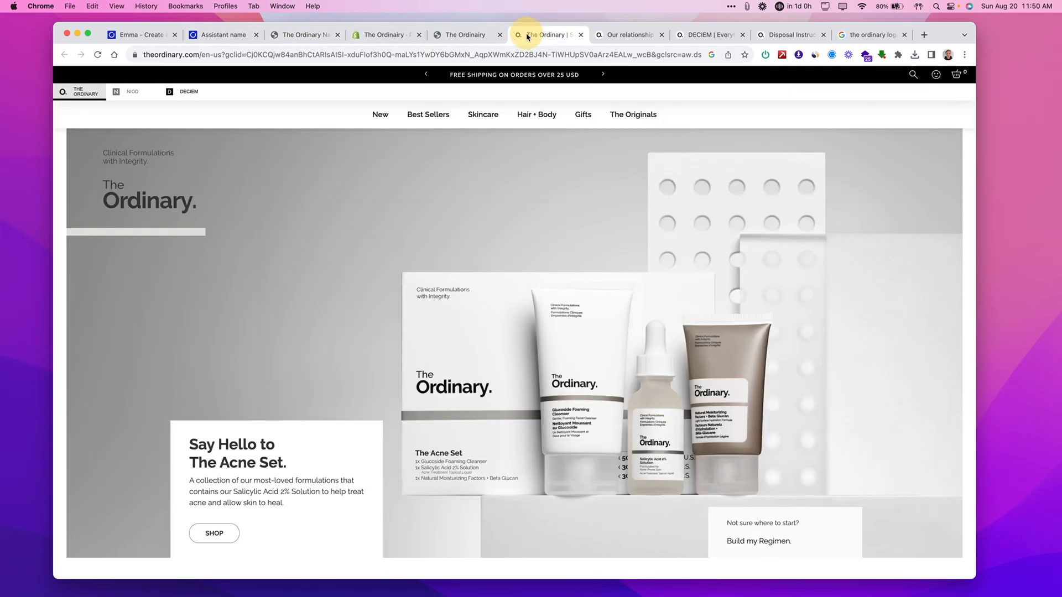
Check the product details on the Natural Moisturizing Factors + PhytoCeramides store page and review the assistant's earlier answers in the chat
{"action": "left_click", "coordinate": [291, 35]}
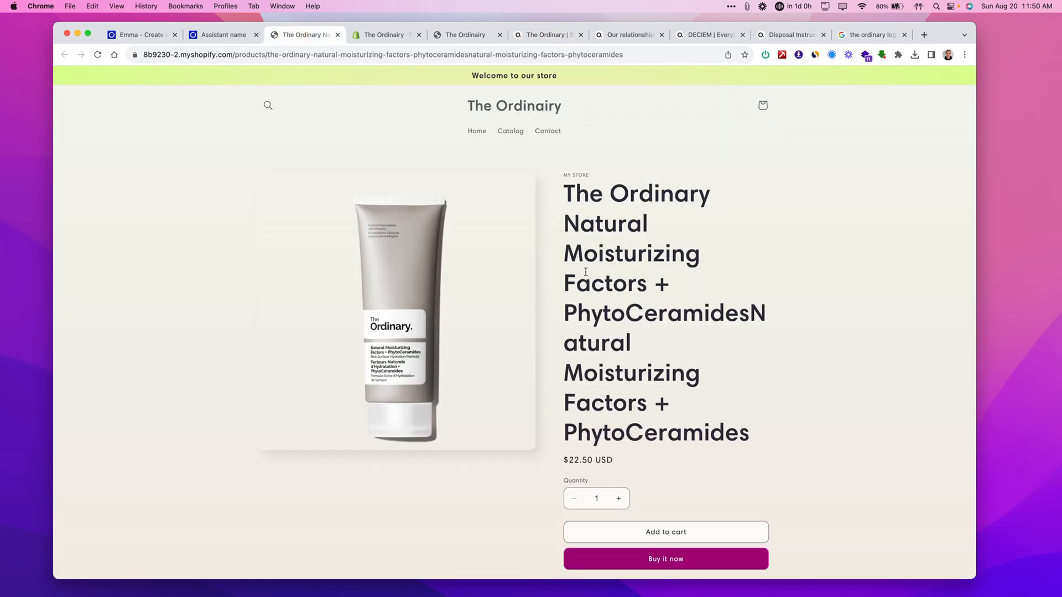
{"action": "scroll", "coordinate": [586, 272], "scroll_direction": "down", "scroll_amount": 6}
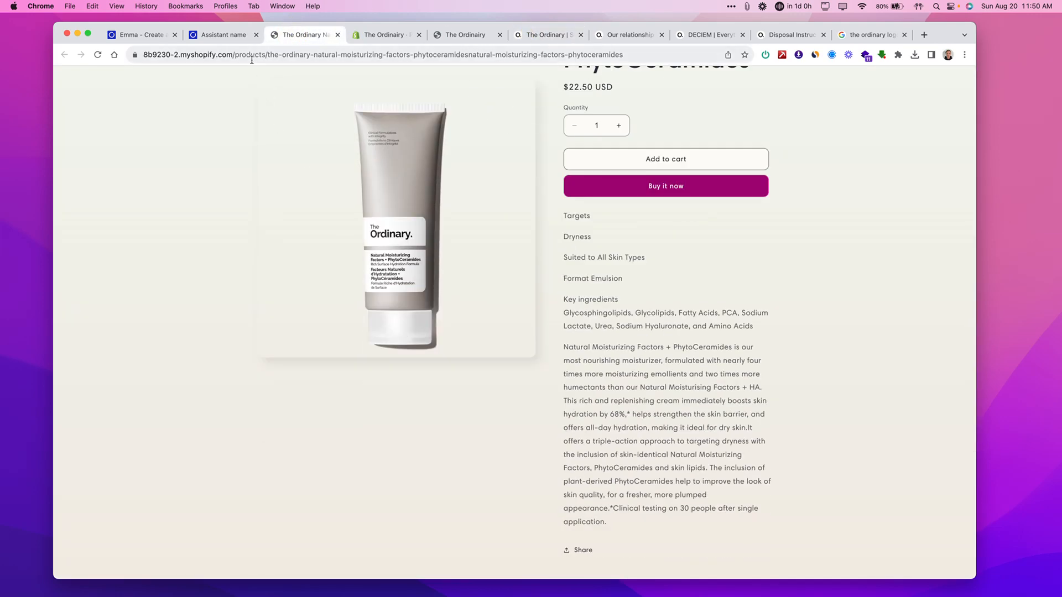
{"action": "left_click", "coordinate": [224, 36]}
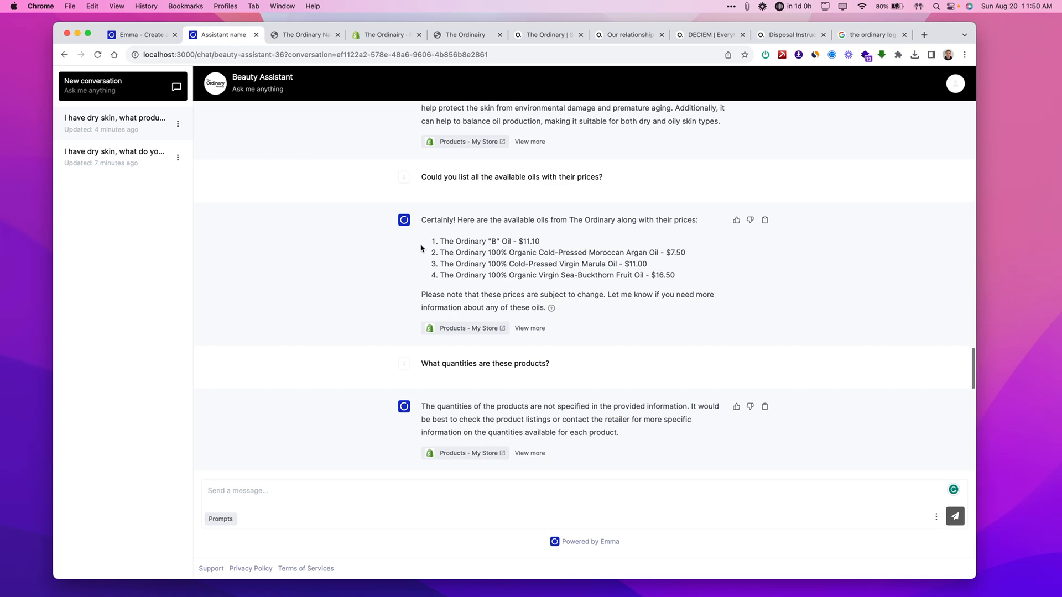
{"action": "scroll", "coordinate": [429, 270], "scroll_direction": "up", "scroll_amount": 15}
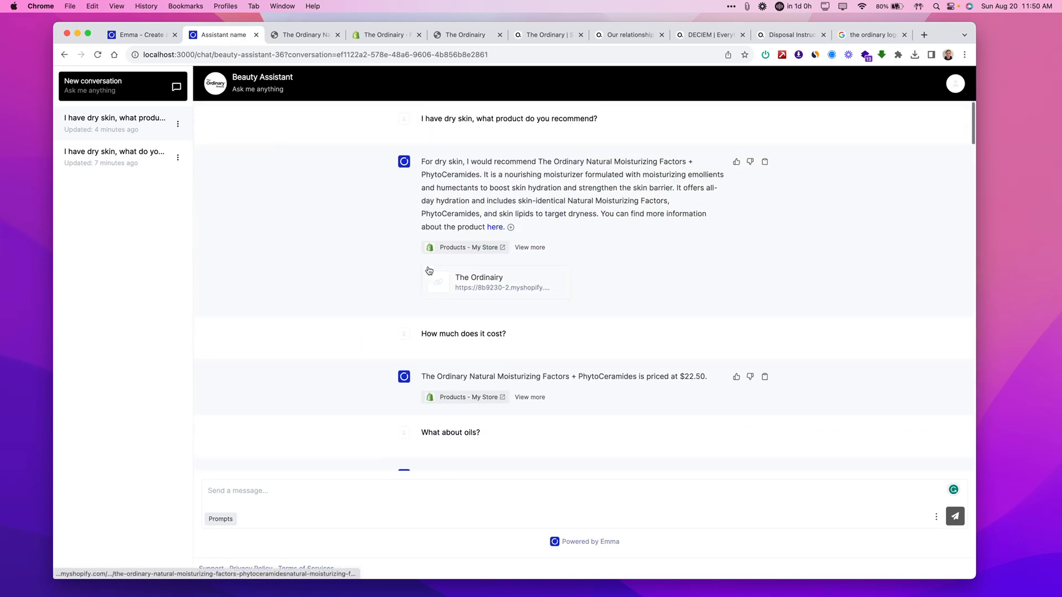
{"action": "scroll", "coordinate": [429, 270], "scroll_direction": "down", "scroll_amount": 15}
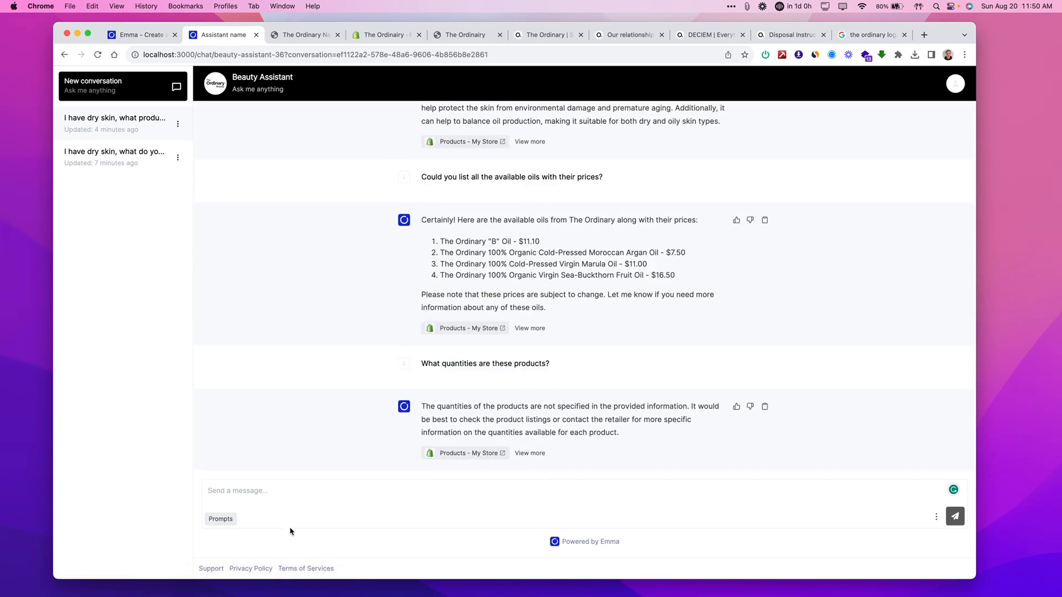
{"action": "left_click", "coordinate": [271, 499]}
{"action": "left_click", "coordinate": [271, 499]}
Browse the integrations that can be added to the Beauty Assistant in Emma, and leave the list without adding any
{"action": "left_click", "coordinate": [133, 35]}
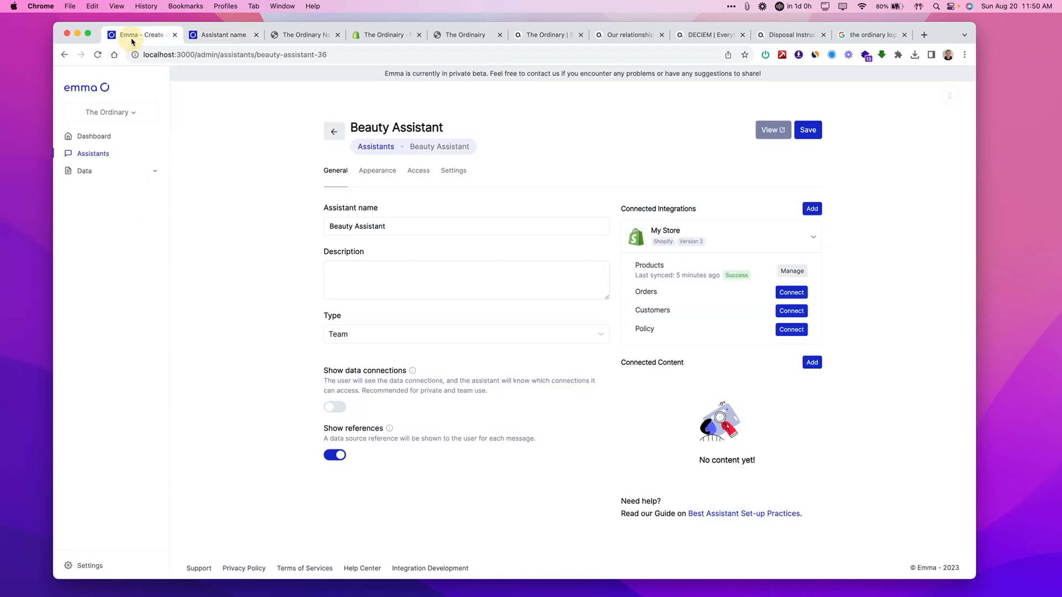
{"action": "left_click", "coordinate": [813, 212]}
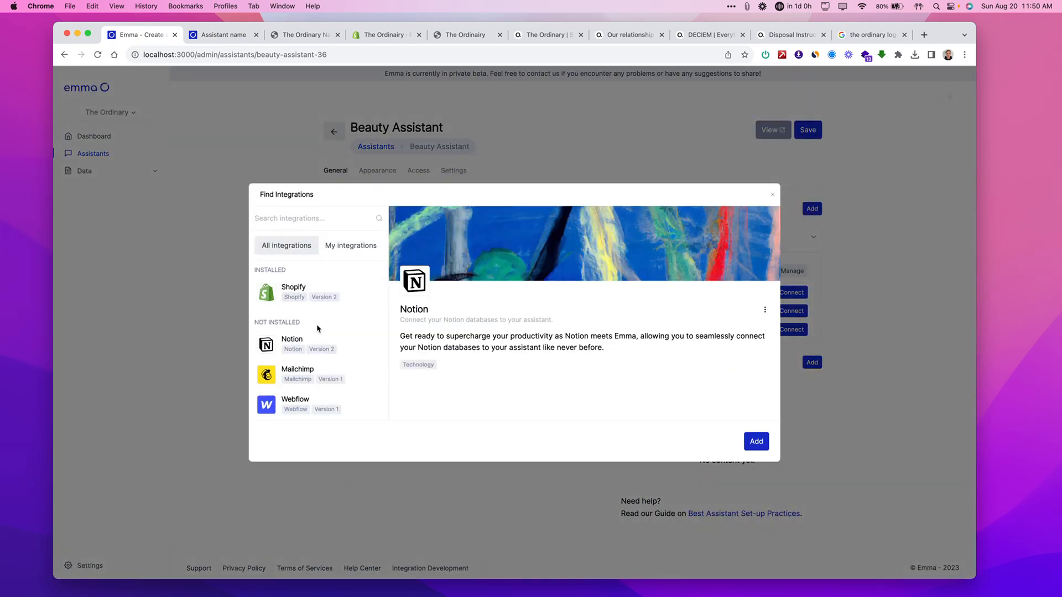
{"action": "scroll", "coordinate": [318, 328], "scroll_direction": "down", "scroll_amount": 2}
{"action": "scroll", "coordinate": [318, 329], "scroll_direction": "down", "scroll_amount": 5}
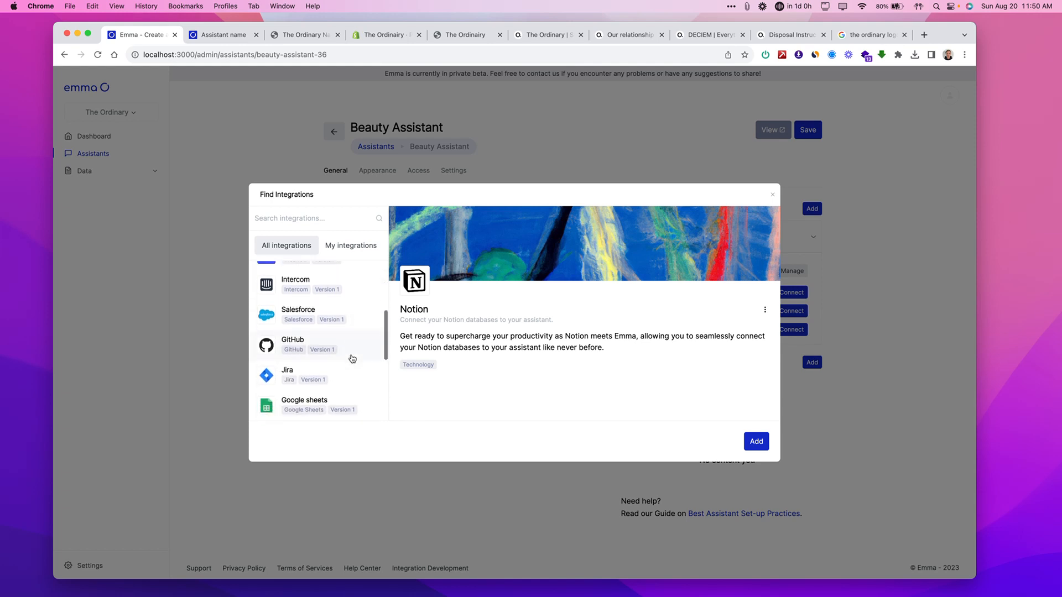
{"action": "scroll", "coordinate": [325, 346], "scroll_direction": "down", "scroll_amount": 5}
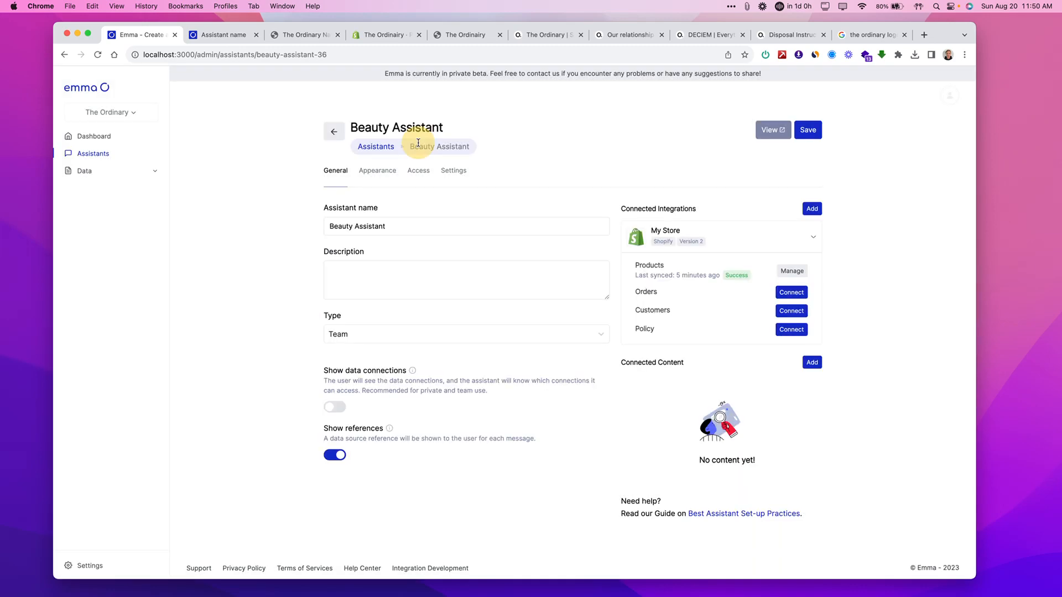
{"action": "left_click", "coordinate": [420, 147]}
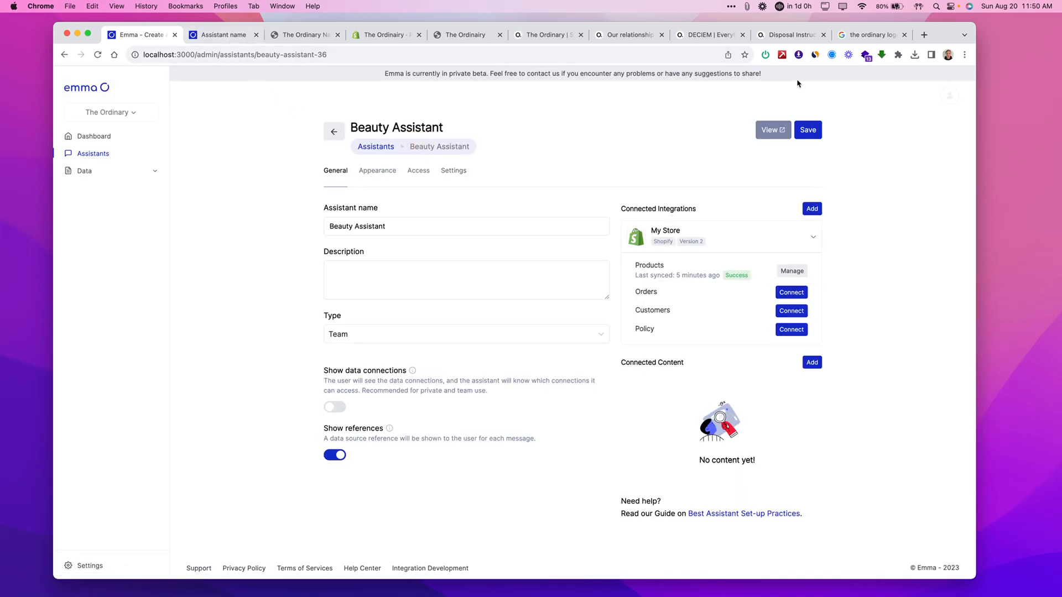
Create a content folder for the Beauty Assistant titled "Packaging disposal guidelines.", copying the title from The Ordinary's disposal instructions page
{"action": "left_click", "coordinate": [783, 36]}
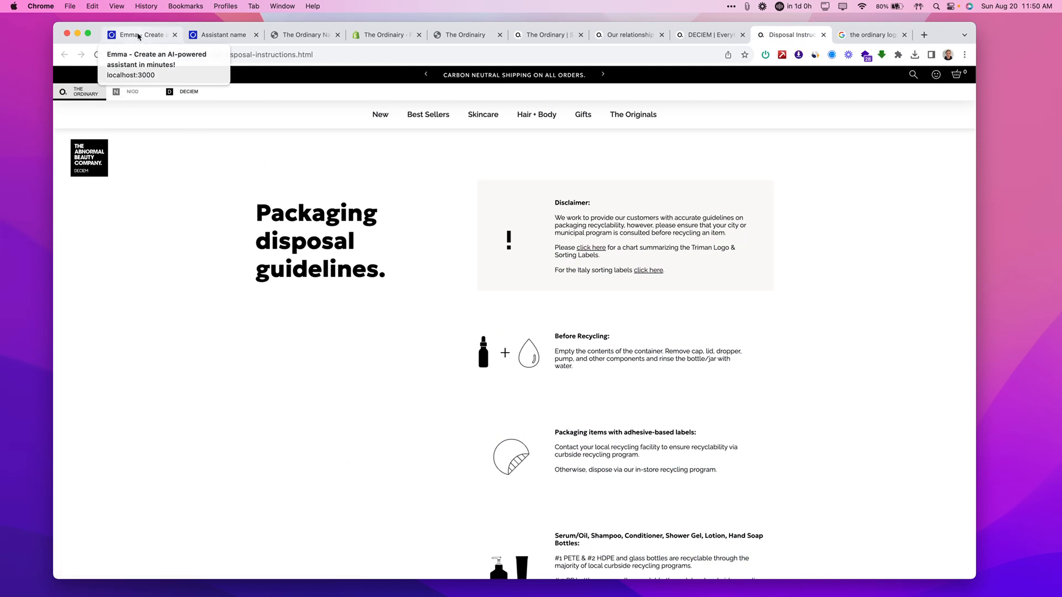
{"action": "left_click", "coordinate": [138, 36]}
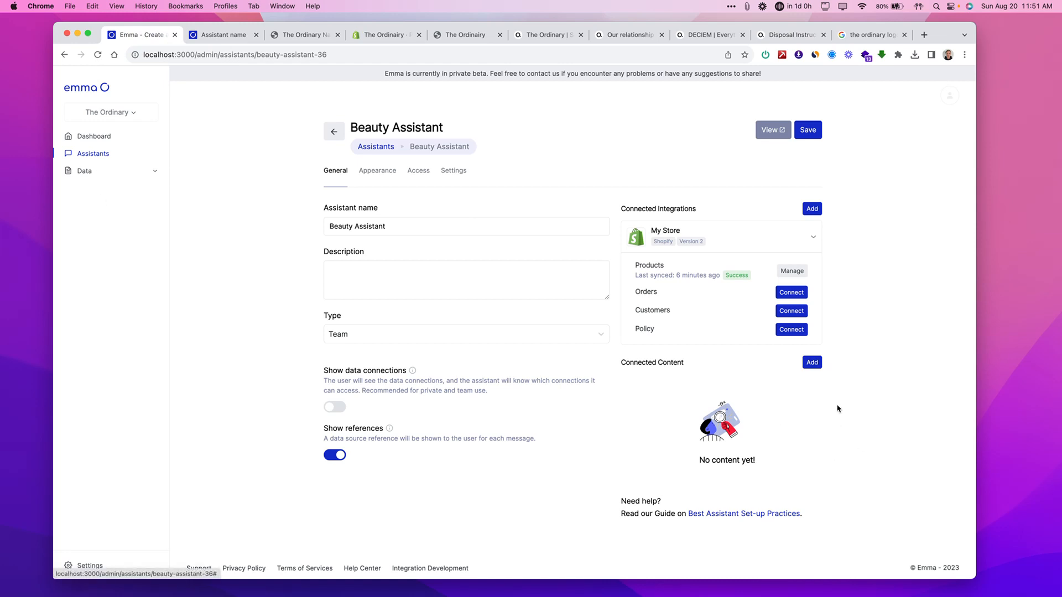
{"action": "left_click", "coordinate": [815, 365]}
{"action": "left_click", "coordinate": [531, 400]}
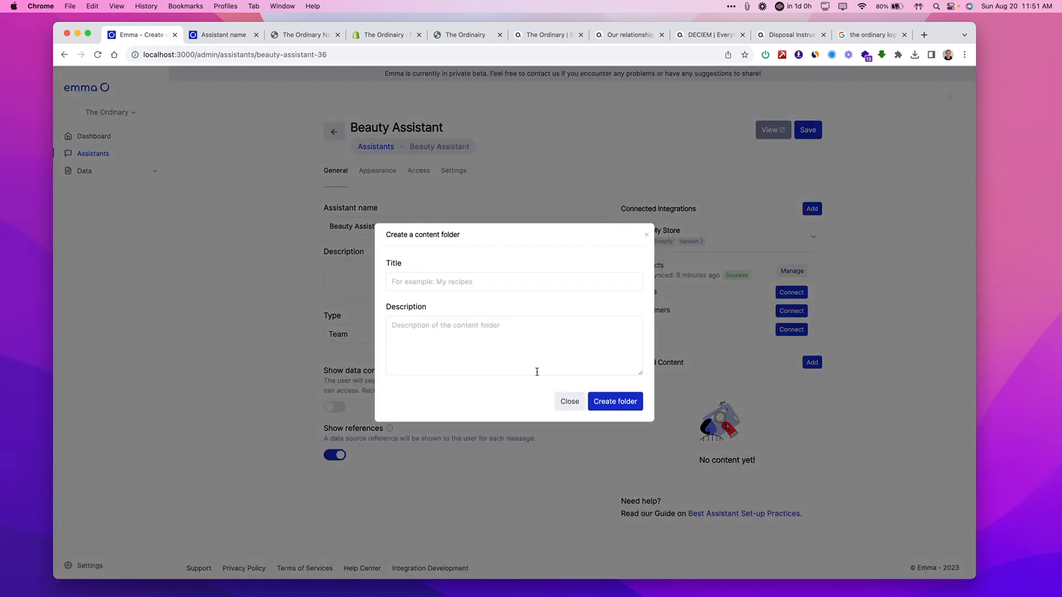
{"action": "left_click", "coordinate": [775, 36]}
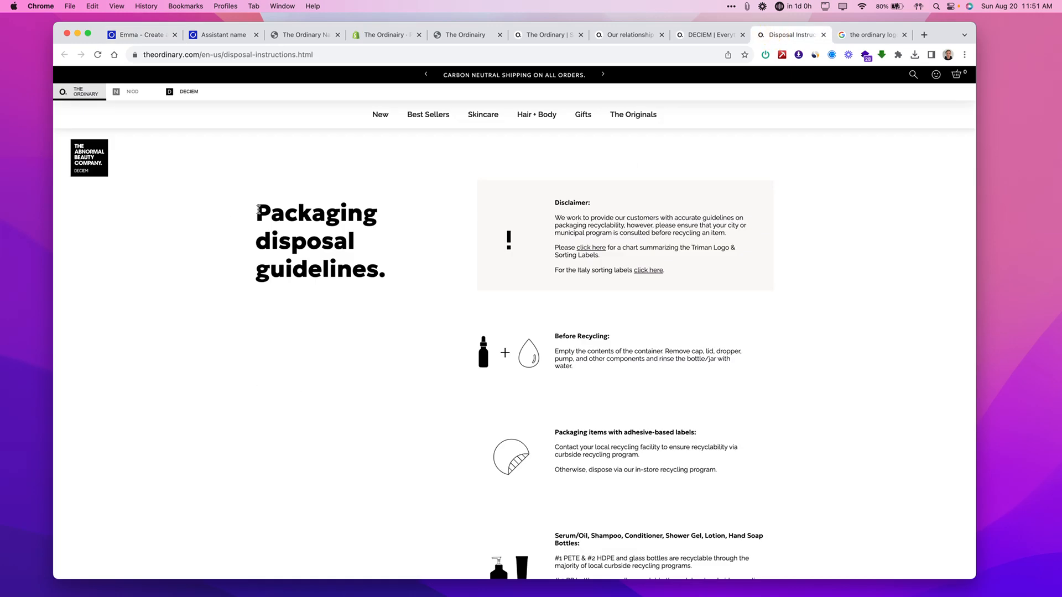
{"action": "left_click_drag", "start_coordinate": [257, 210], "coordinate": [390, 274]}
{"action": "key", "text": "super+c"}
{"action": "left_click", "coordinate": [137, 34]}
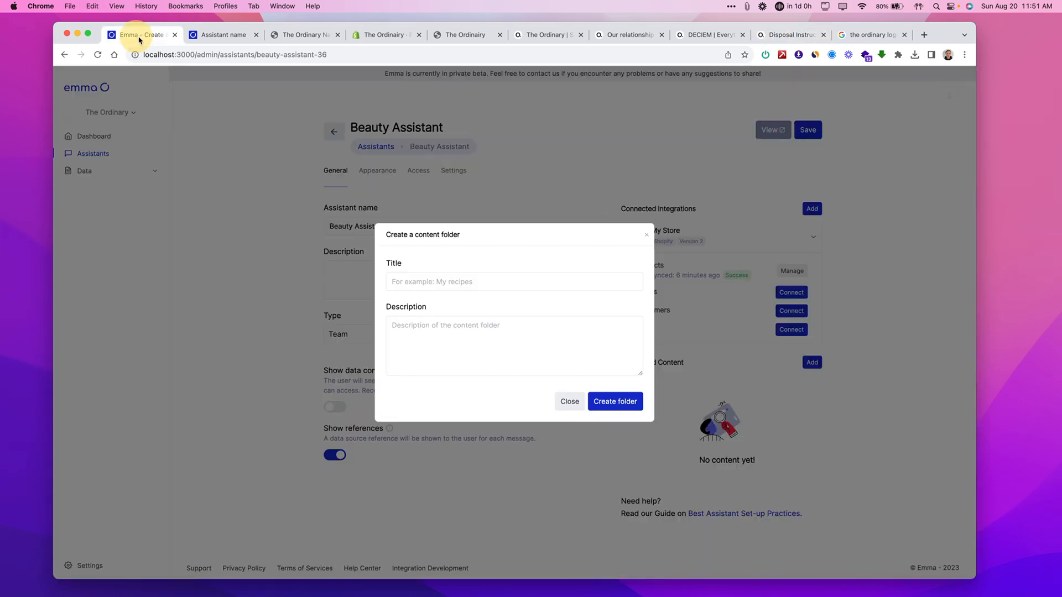
{"action": "key", "text": "super+v"}
{"action": "left_click", "coordinate": [613, 400]}
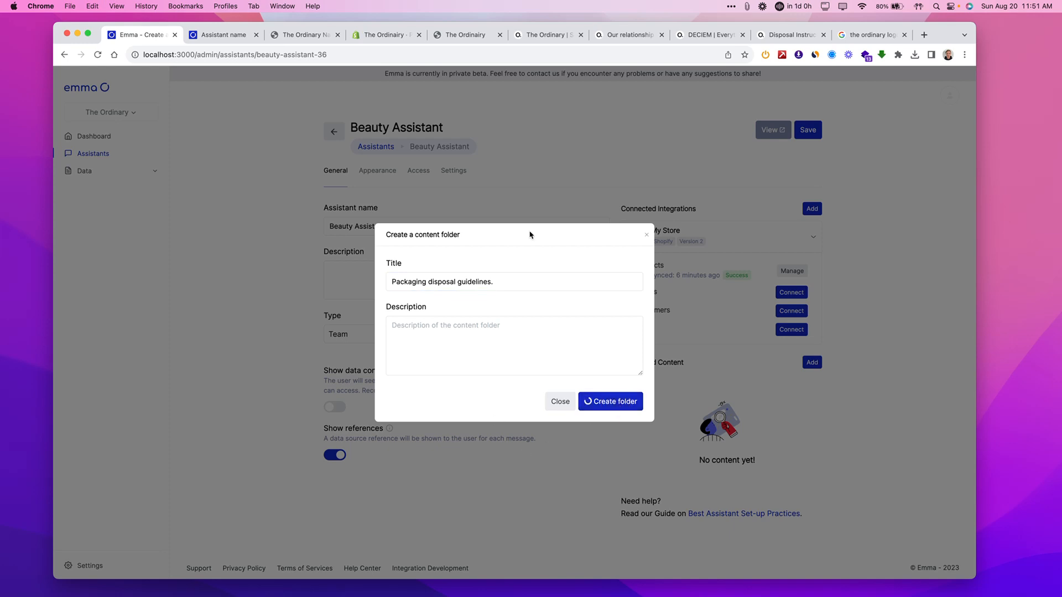
Copy the guideline text from "Before Recycling" through "Sets" on The Ordinary's disposal instructions page
{"action": "left_click", "coordinate": [790, 34]}
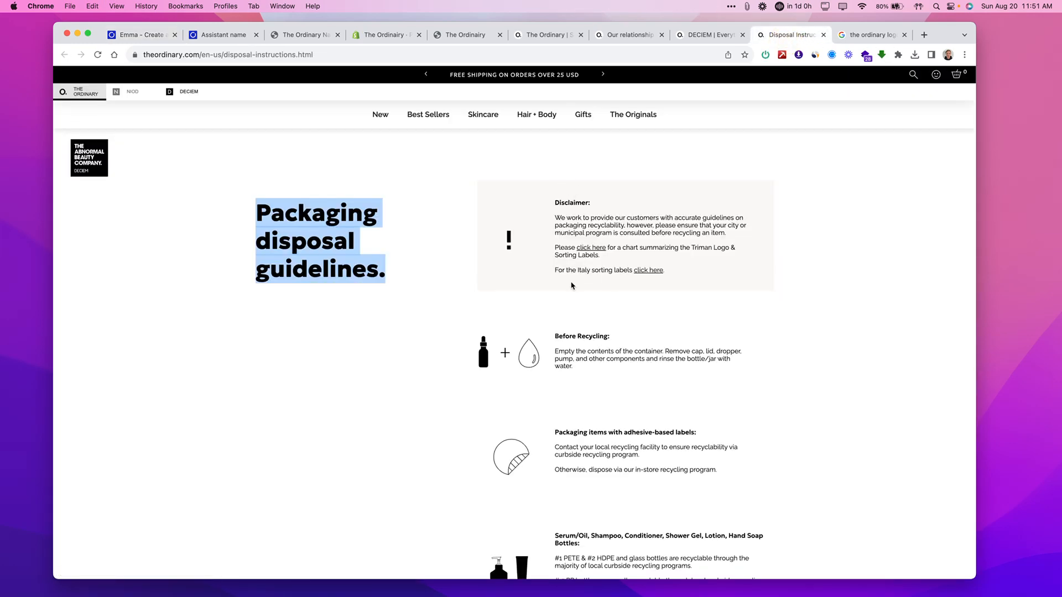
{"action": "left_click_drag", "start_coordinate": [484, 287], "coordinate": [699, 498]}
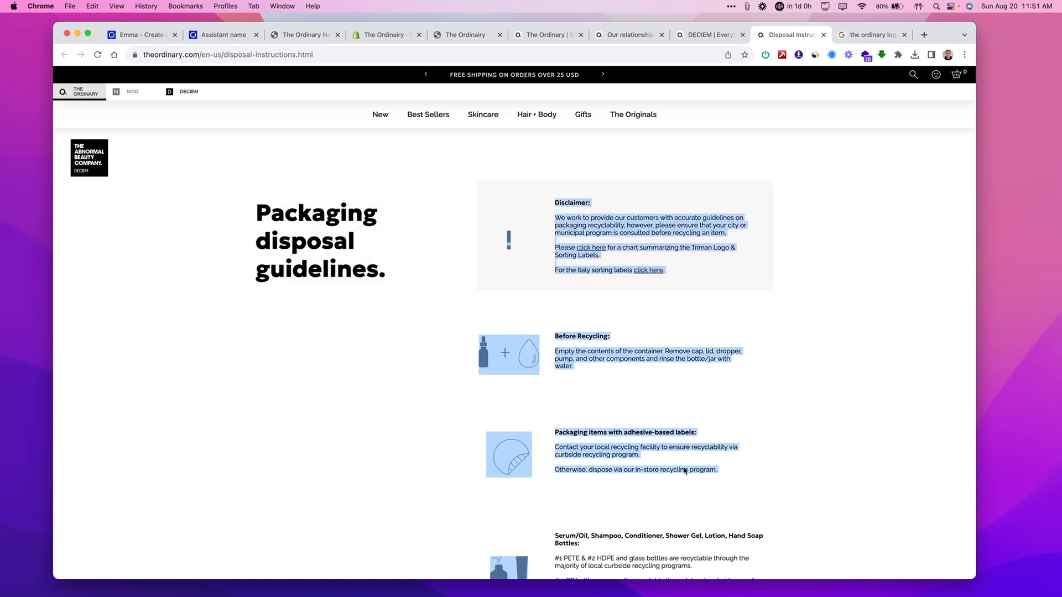
{"action": "left_click", "coordinate": [557, 349]}
{"action": "left_click_drag", "start_coordinate": [626, 423], "coordinate": [656, 459]}
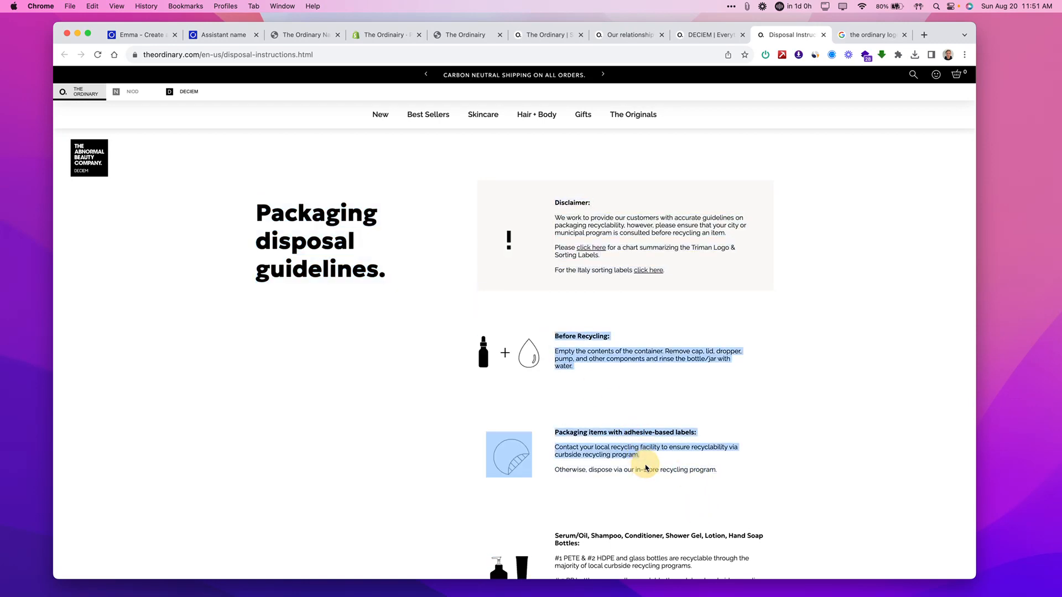
{"action": "scroll", "coordinate": [645, 467], "scroll_direction": "down", "scroll_amount": 15}
{"action": "scroll", "coordinate": [645, 468], "scroll_direction": "down", "scroll_amount": 5}
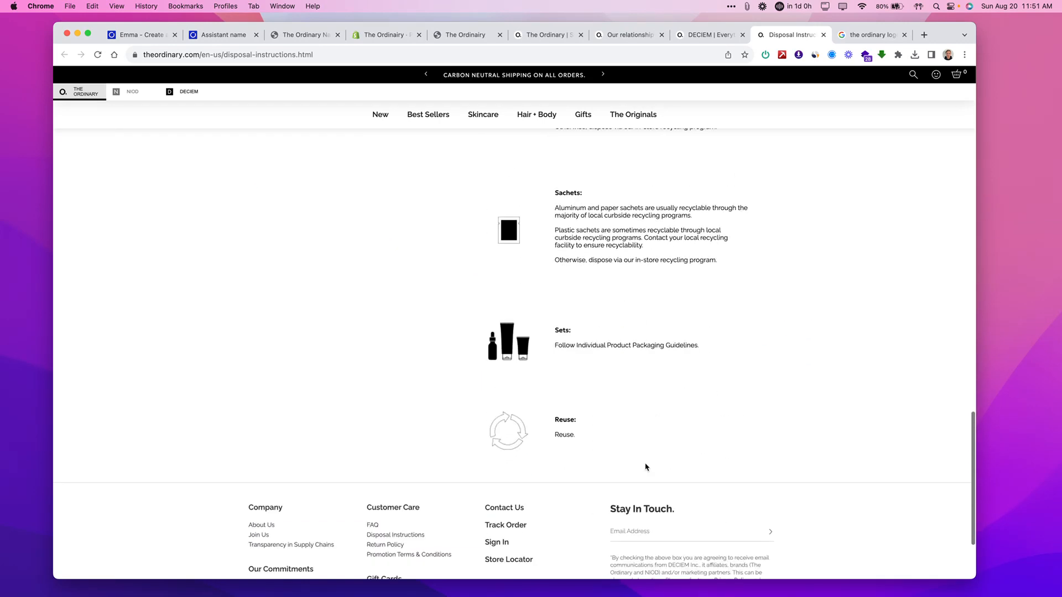
{"action": "left_click_drag", "start_coordinate": [698, 349], "coordinate": [711, 343]}
{"action": "scroll", "coordinate": [618, 330], "scroll_direction": "up", "scroll_amount": 5}
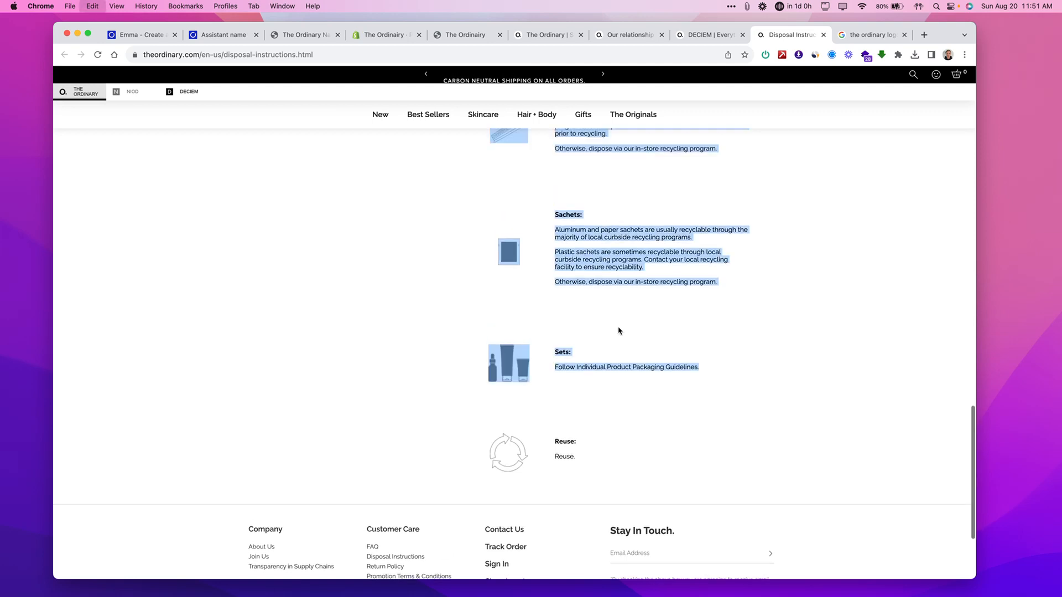
Create a new content entry in the Packaging disposal guidelines folder in Emma and paste the copied guideline text into its body
{"action": "left_click", "coordinate": [130, 34]}
{"action": "left_click", "coordinate": [382, 241]}
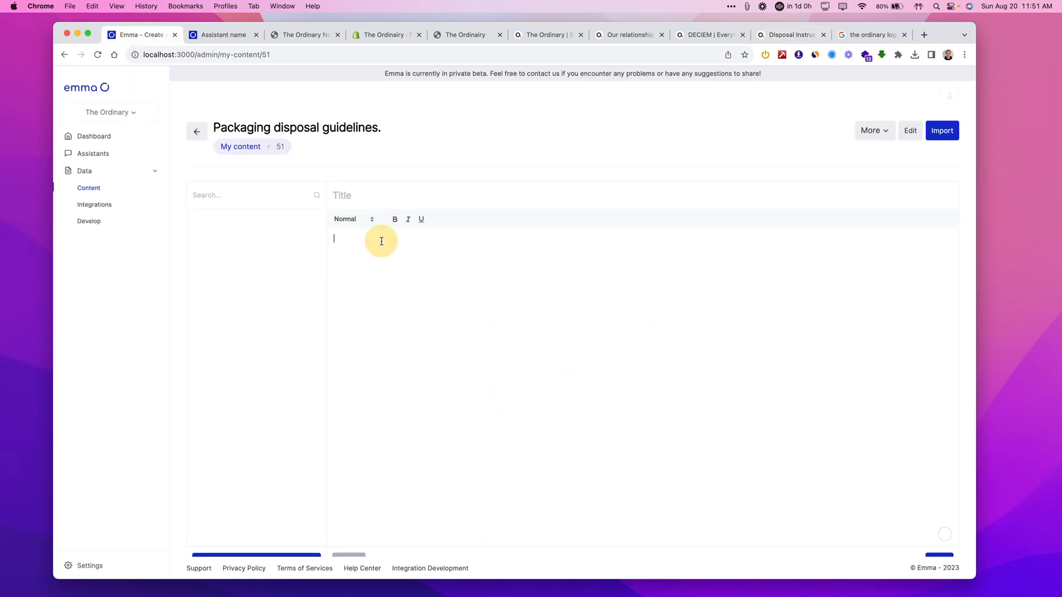
{"action": "scroll", "coordinate": [210, 492], "scroll_direction": "down", "scroll_amount": 2}
{"action": "left_click", "coordinate": [237, 517]}
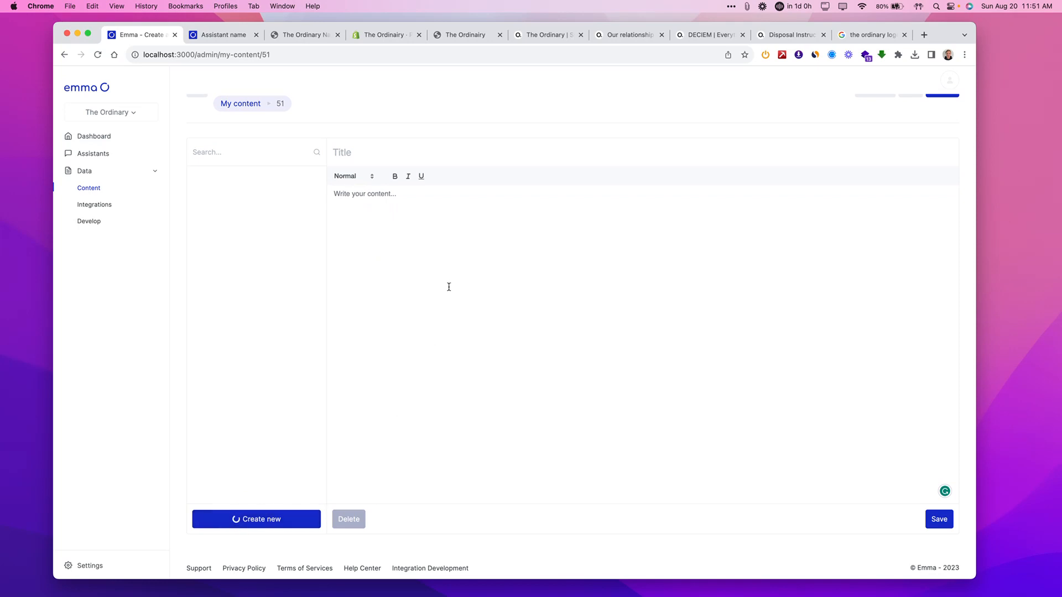
{"action": "left_click", "coordinate": [418, 233]}
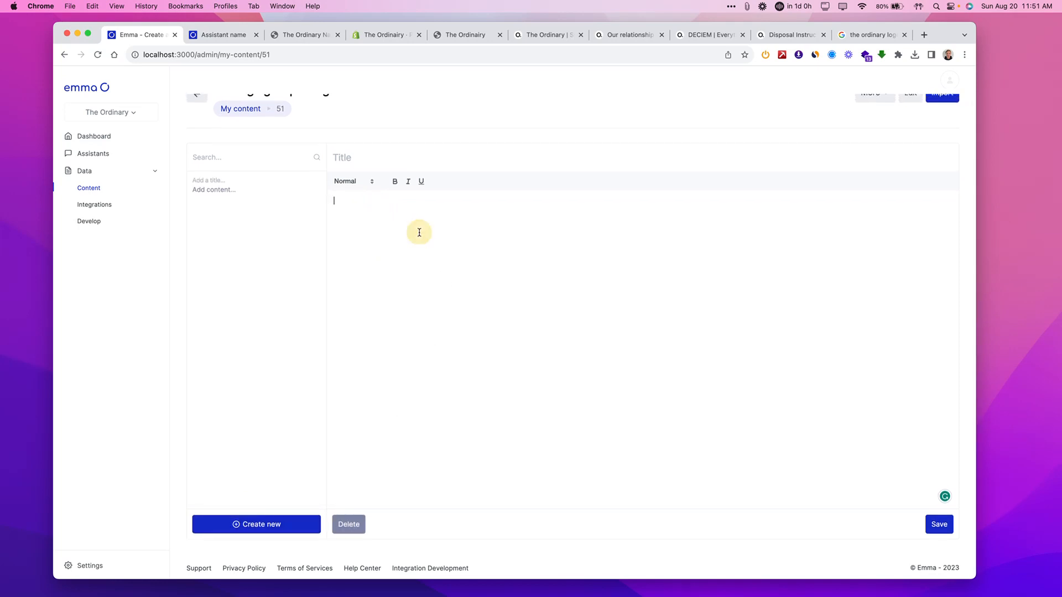
{"action": "key", "text": "cmd+v"}
{"action": "scroll", "coordinate": [536, 300], "scroll_direction": "down", "scroll_amount": 3}
{"action": "scroll", "coordinate": [536, 300], "scroll_direction": "up", "scroll_amount": 12}
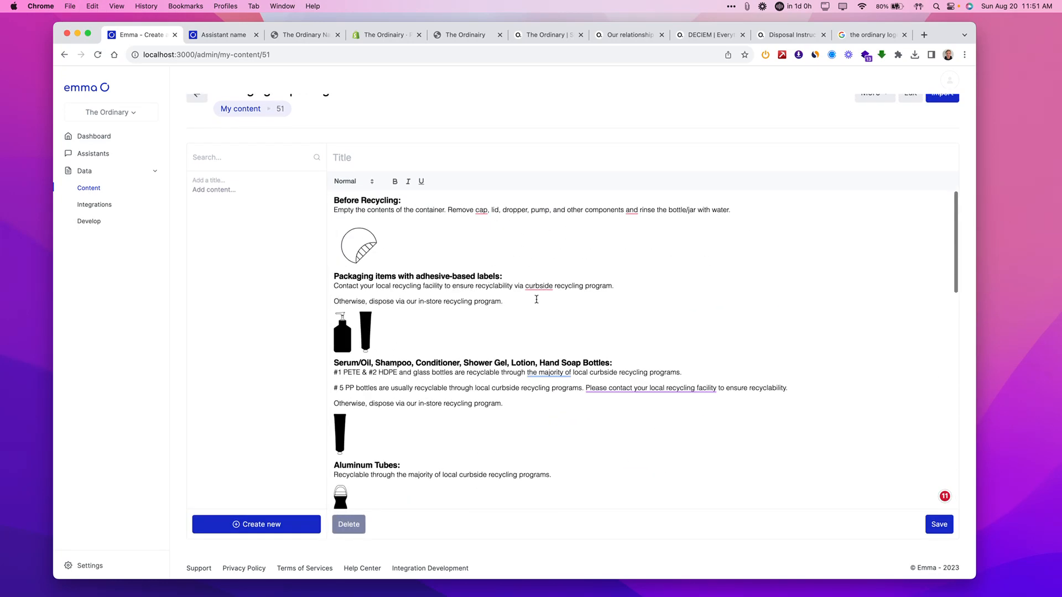
Title the content entry "Packaging disposal guidelines." by copying the folder name, and save it
{"action": "scroll", "coordinate": [307, 108], "scroll_direction": "up", "scroll_amount": 2}
{"action": "left_click_drag", "start_coordinate": [398, 128], "coordinate": [195, 124]}
{"action": "key", "text": "cmd+c"}
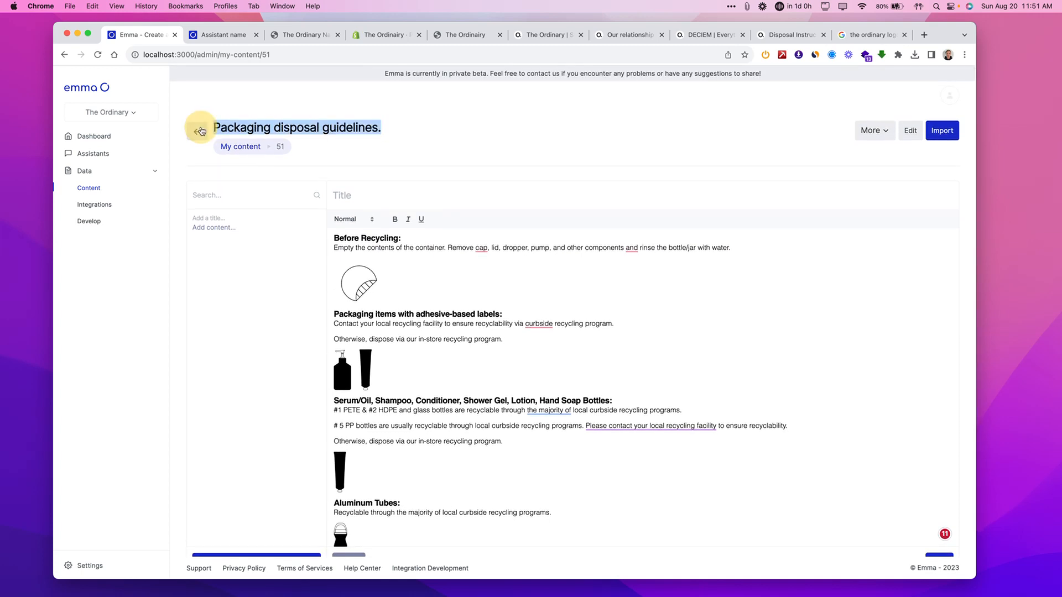
{"action": "left_click", "coordinate": [378, 202]}
{"action": "key", "text": "cmd+v"}
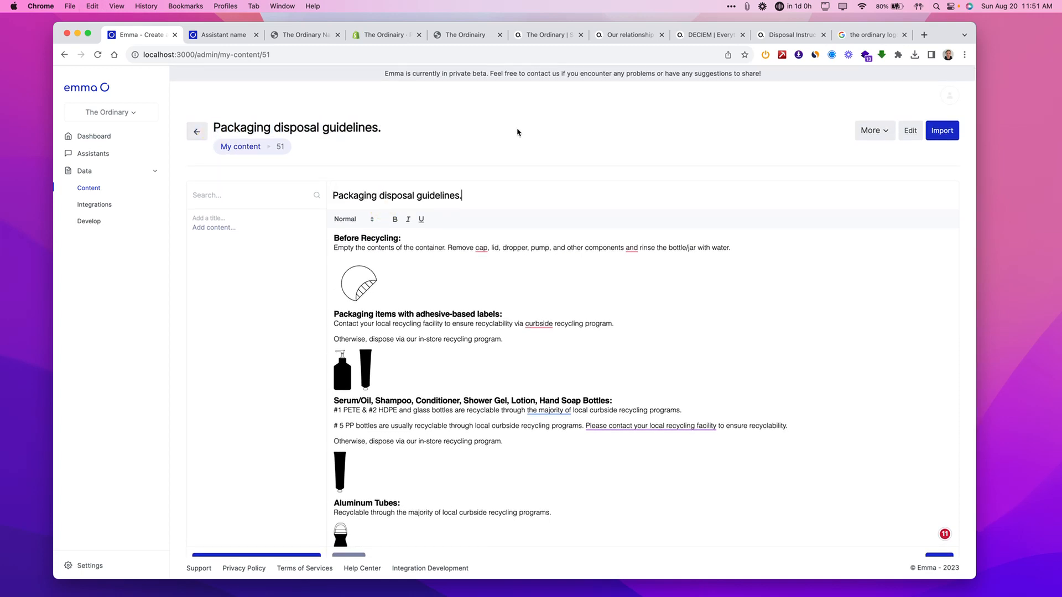
{"action": "scroll", "coordinate": [557, 297], "scroll_direction": "down", "scroll_amount": 5}
{"action": "scroll", "coordinate": [557, 297], "scroll_direction": "down", "scroll_amount": 8}
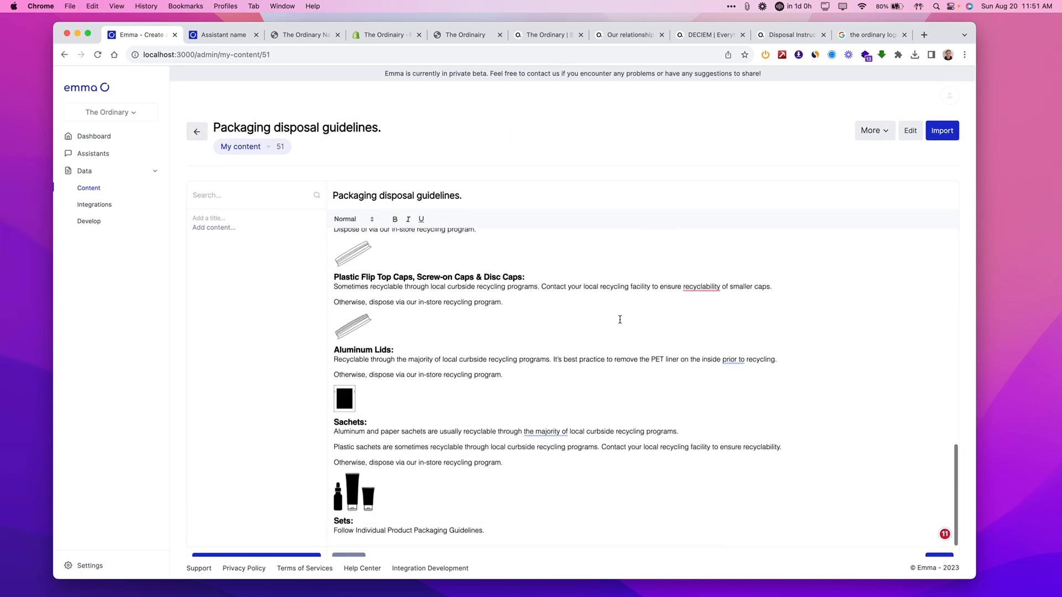
{"action": "left_click", "coordinate": [940, 520]}
{"action": "scroll", "coordinate": [555, 260], "scroll_direction": "up", "scroll_amount": 10}
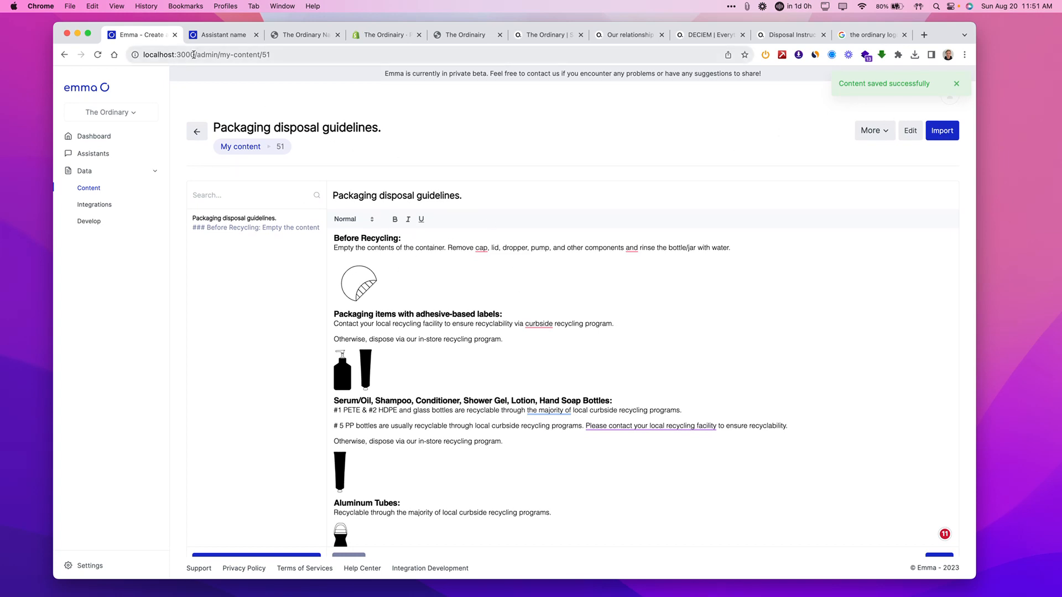
{"action": "scroll", "coordinate": [529, 223], "scroll_direction": "down", "scroll_amount": 10}
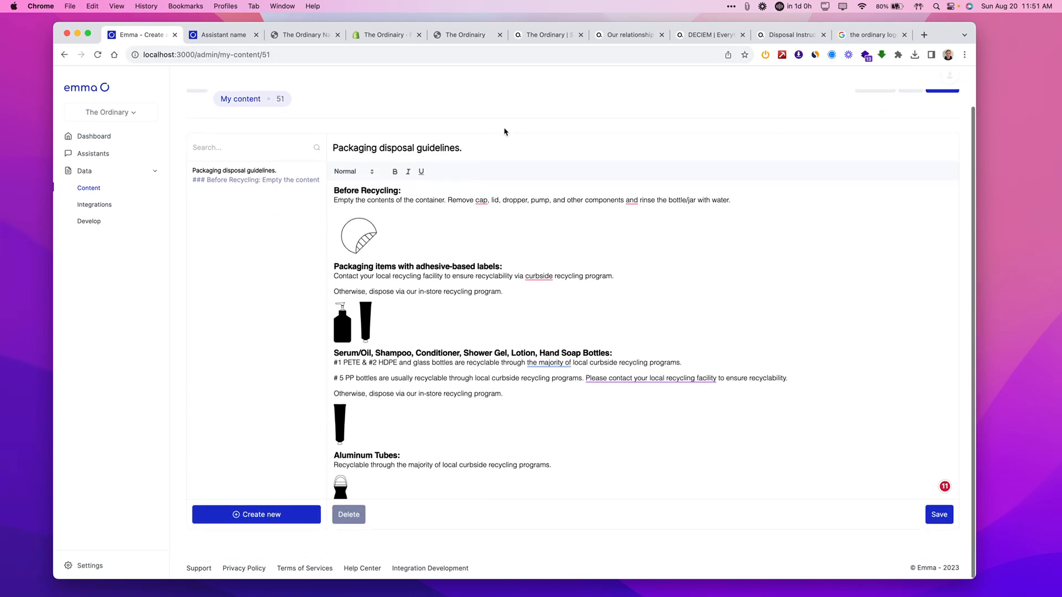
{"action": "scroll", "coordinate": [559, 298], "scroll_direction": "up", "scroll_amount": 10}
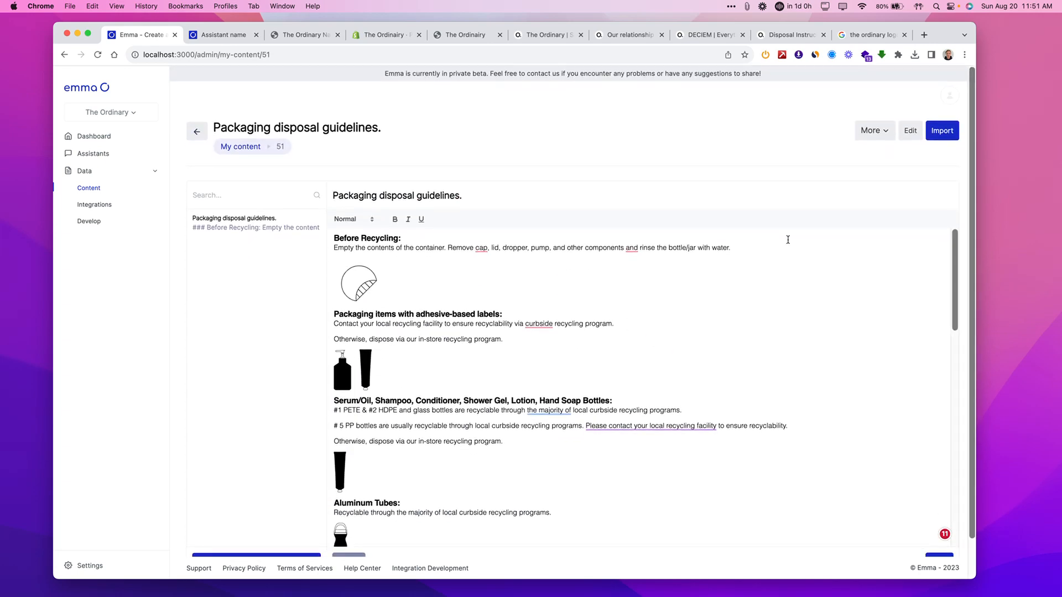
{"action": "scroll", "coordinate": [746, 193], "scroll_direction": "down", "scroll_amount": 3}
{"action": "left_click", "coordinate": [943, 524]}
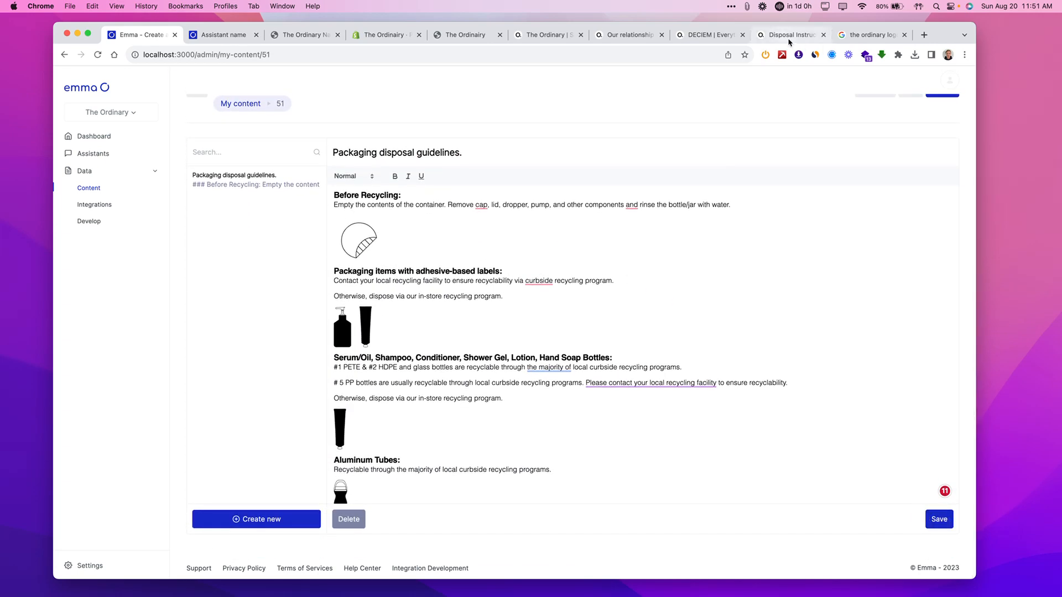
Look through The Ordinary's "Everything is Chemicals" page and DECIEM's page about its relationship with the Earth
{"action": "left_click", "coordinate": [700, 41]}
{"action": "scroll", "coordinate": [451, 223], "scroll_direction": "down", "scroll_amount": 15}
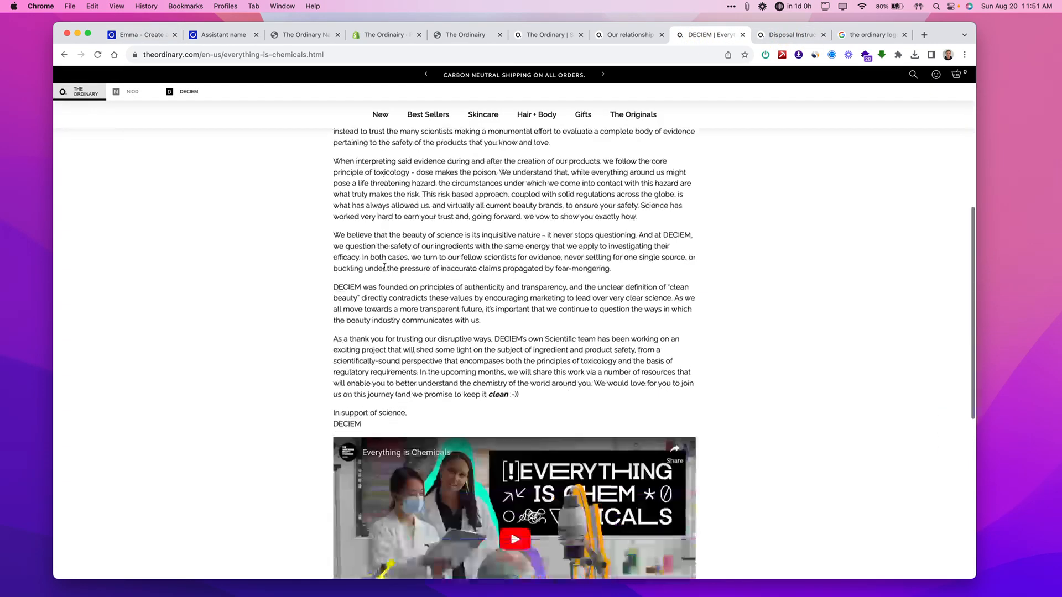
{"action": "scroll", "coordinate": [595, 202], "scroll_direction": "up", "scroll_amount": 12}
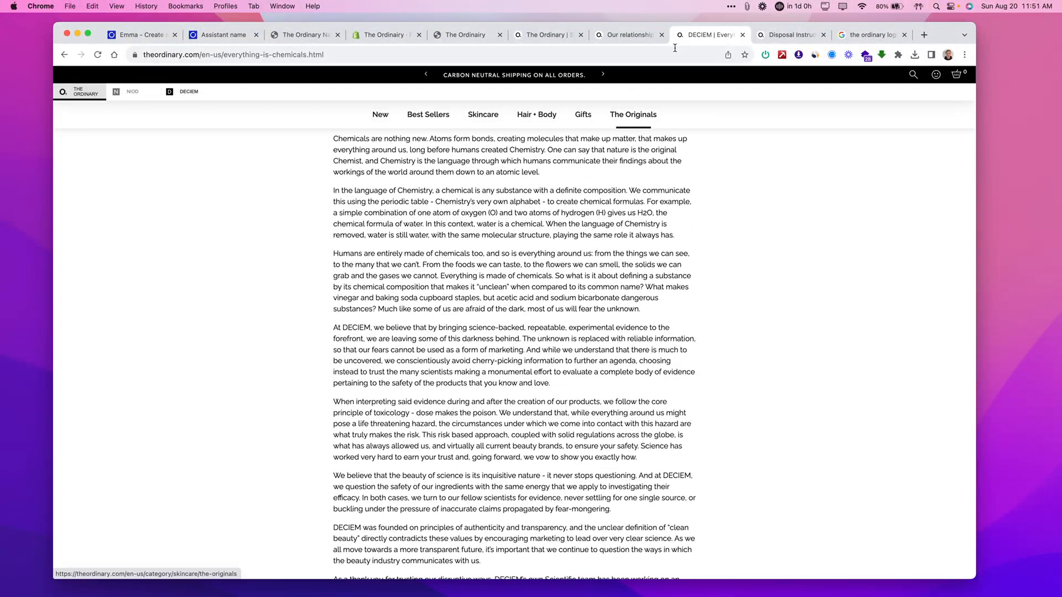
{"action": "left_click", "coordinate": [626, 34]}
{"action": "scroll", "coordinate": [452, 337], "scroll_direction": "down", "scroll_amount": 8}
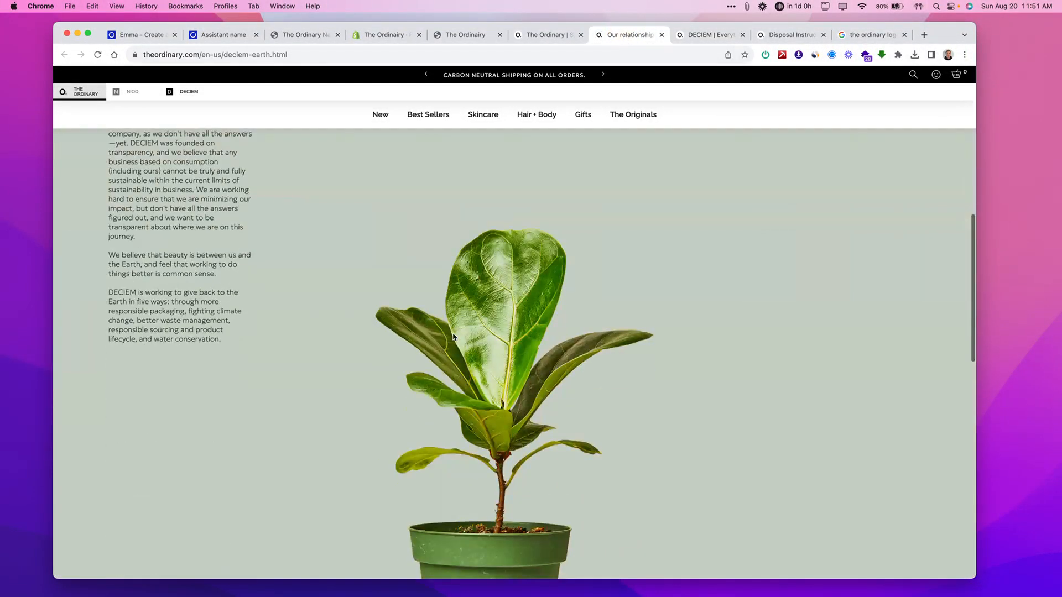
Copy DECIEM's three-paragraph sustainability statement from its Earth page and paste it into the body of a new content entry in Emma
{"action": "scroll", "coordinate": [363, 365], "scroll_direction": "up", "scroll_amount": 2}
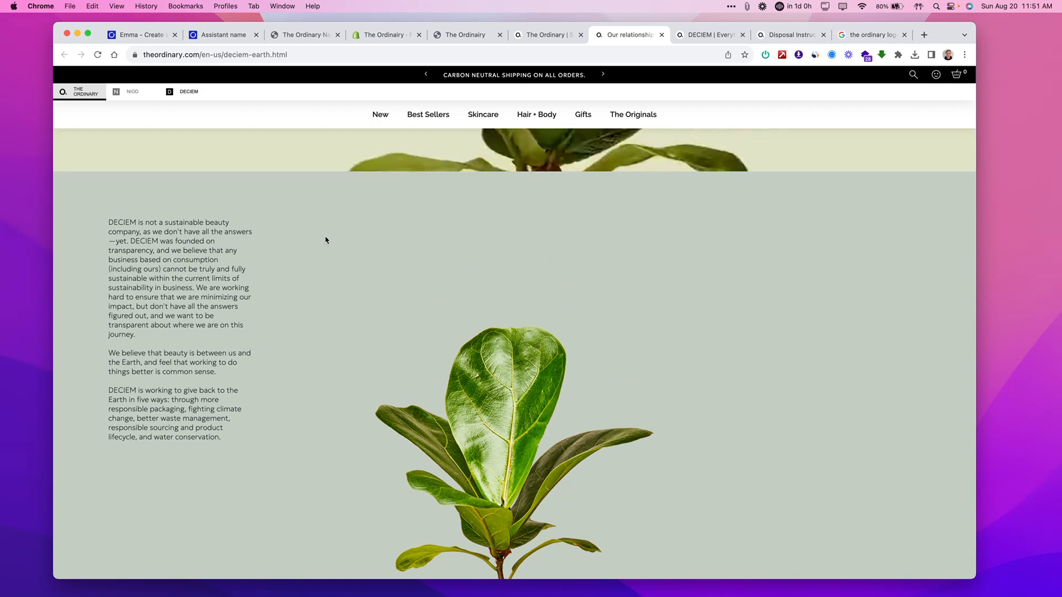
{"action": "left_click_drag", "start_coordinate": [239, 435], "coordinate": [109, 222]}
{"action": "key", "text": "super+c"}
{"action": "left_click", "coordinate": [132, 37]}
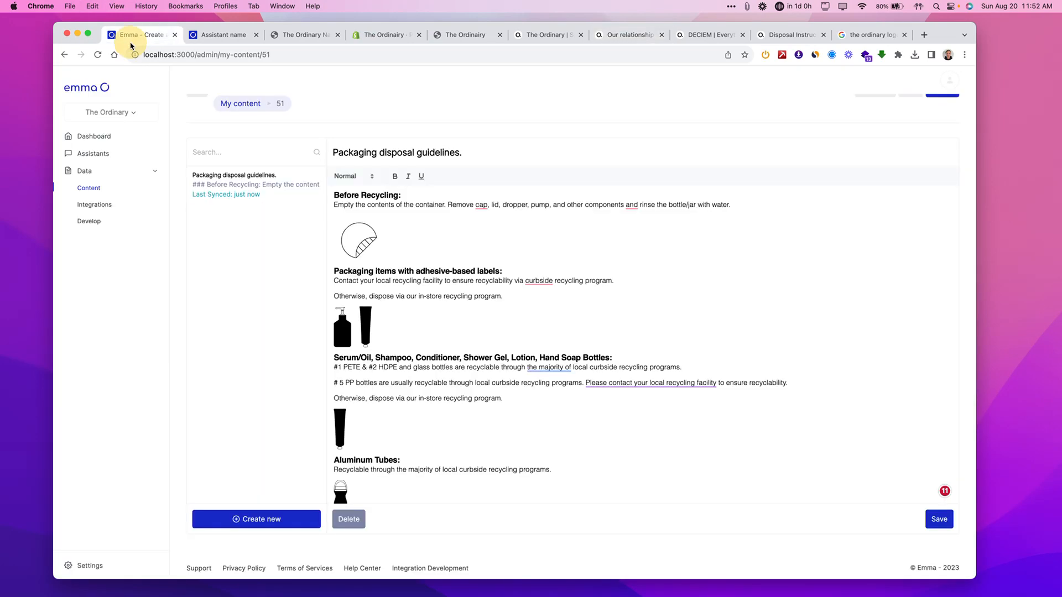
{"action": "left_click", "coordinate": [247, 517]}
{"action": "left_click", "coordinate": [533, 294]}
{"action": "key", "text": "super+v"}
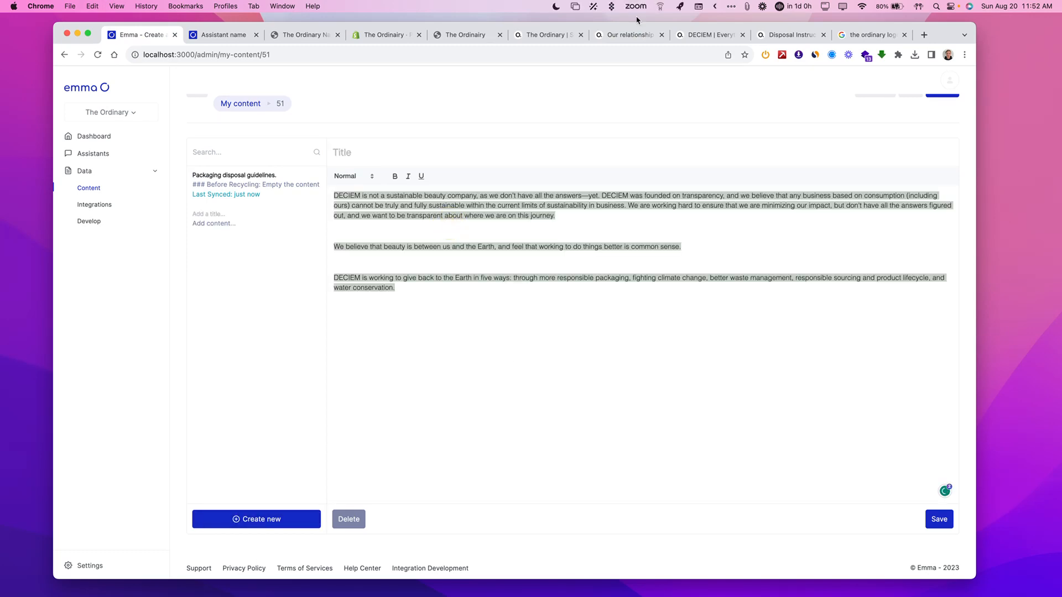
Title the new content entry "Our relationship with the earth" by copying the page heading, and save it
{"action": "left_click", "coordinate": [624, 34]}
{"action": "scroll", "coordinate": [245, 216], "scroll_direction": "up", "scroll_amount": 5}
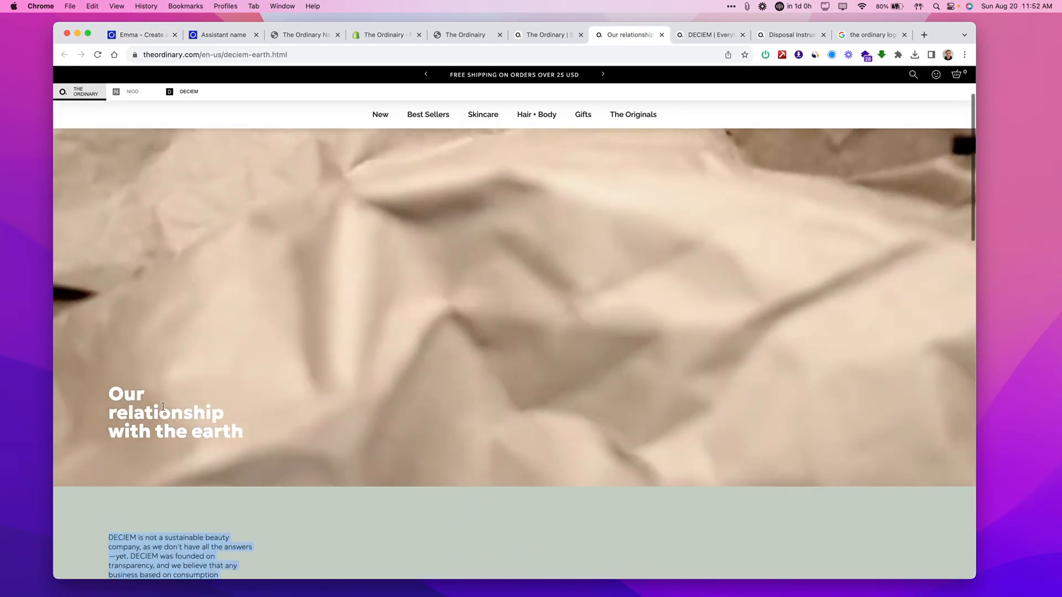
{"action": "left_click", "coordinate": [242, 434]}
{"action": "left_click_drag", "start_coordinate": [243, 434], "coordinate": [106, 391]}
{"action": "key", "text": "super+c"}
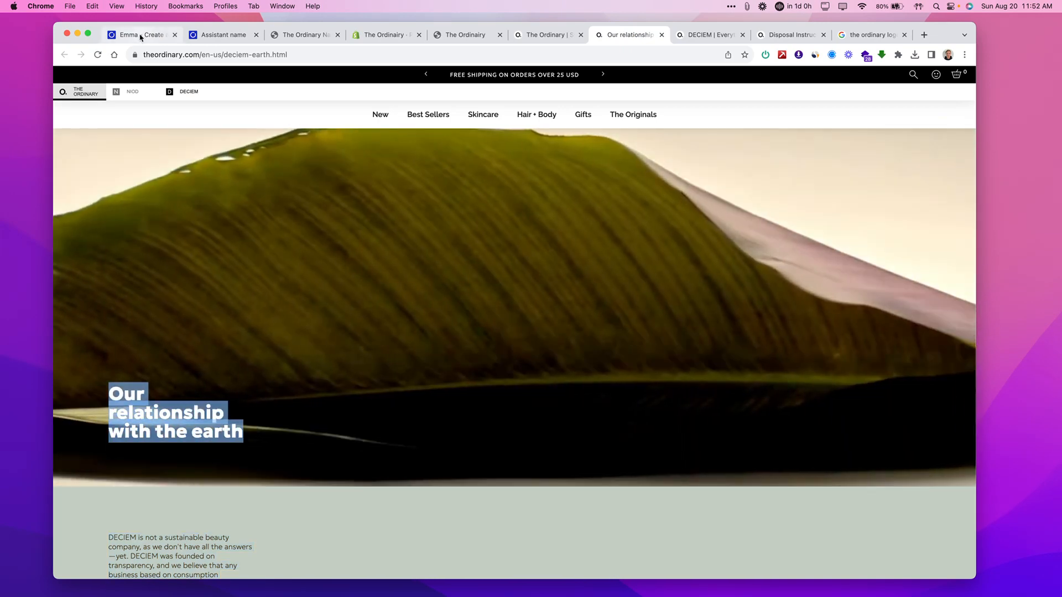
{"action": "left_click", "coordinate": [138, 34]}
{"action": "left_click", "coordinate": [399, 157]}
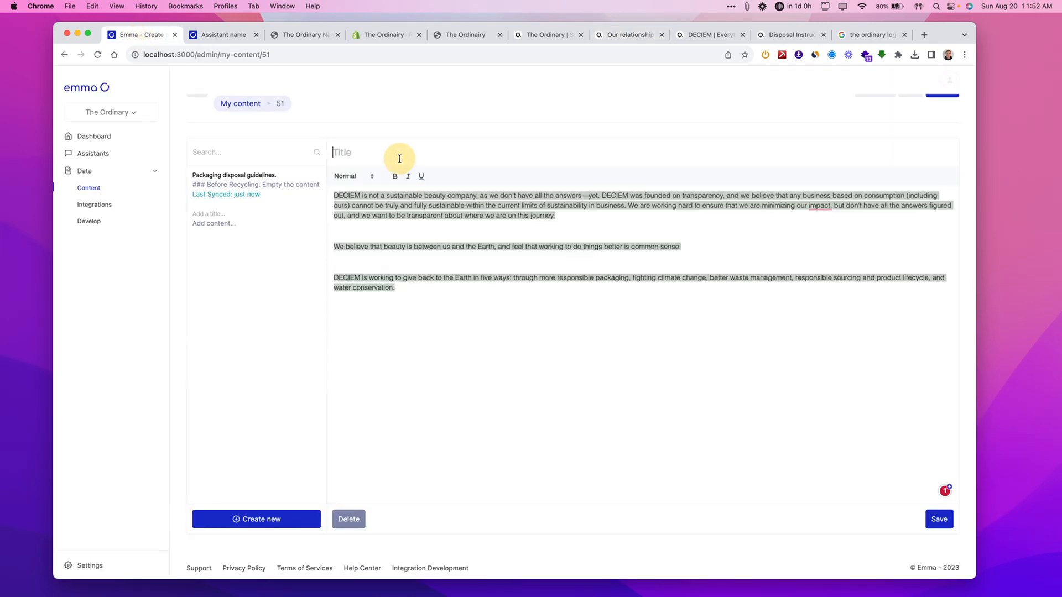
{"action": "key", "text": "super+v"}
{"action": "left_click", "coordinate": [940, 520]}
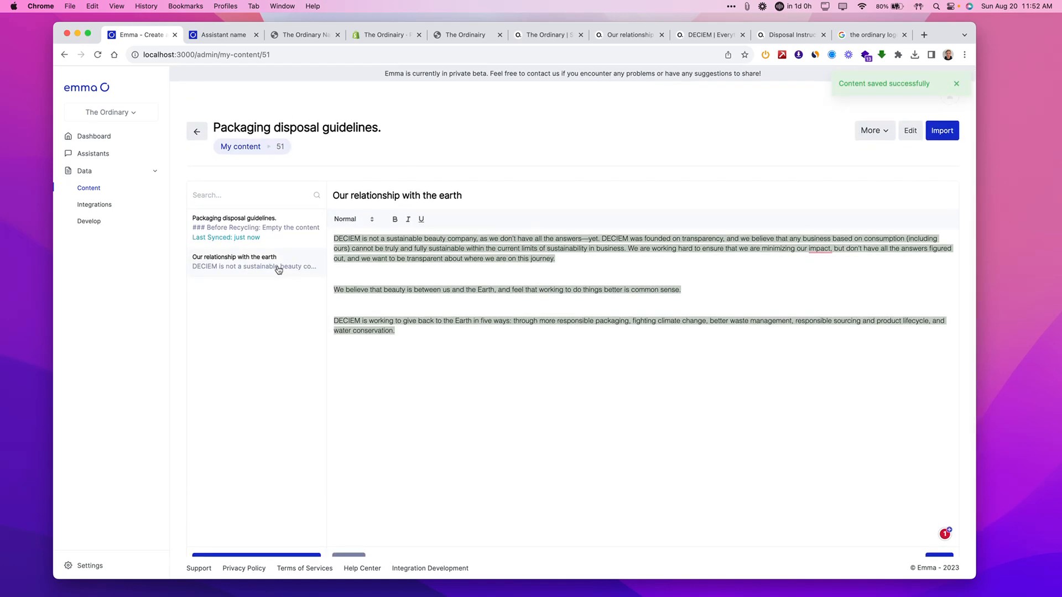
Review the two saved content entries and the CSV or Excel import option, leaving without importing anything
{"action": "left_click", "coordinate": [268, 241]}
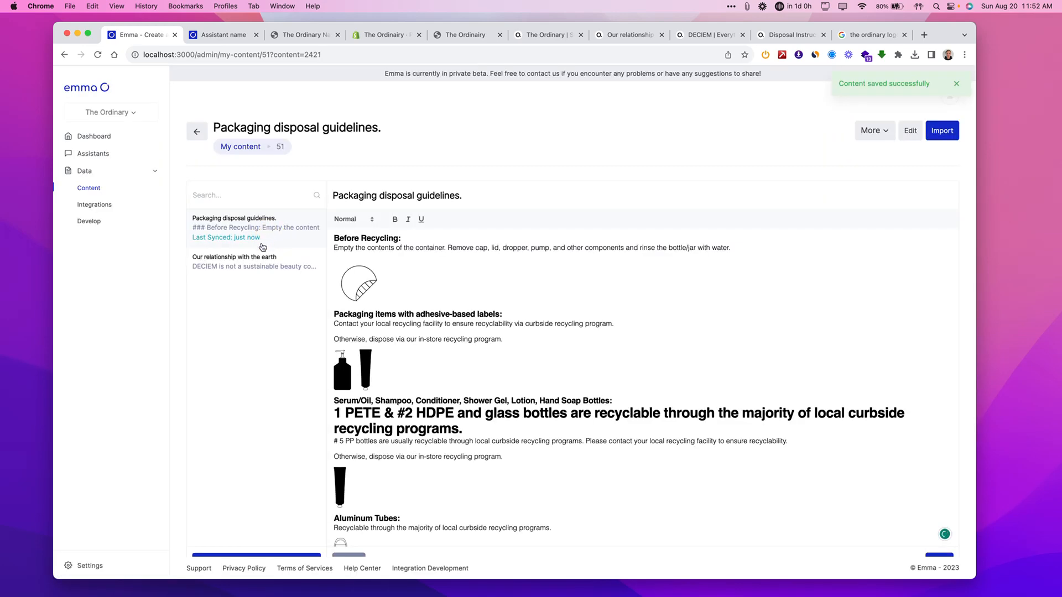
{"action": "left_click", "coordinate": [249, 258]}
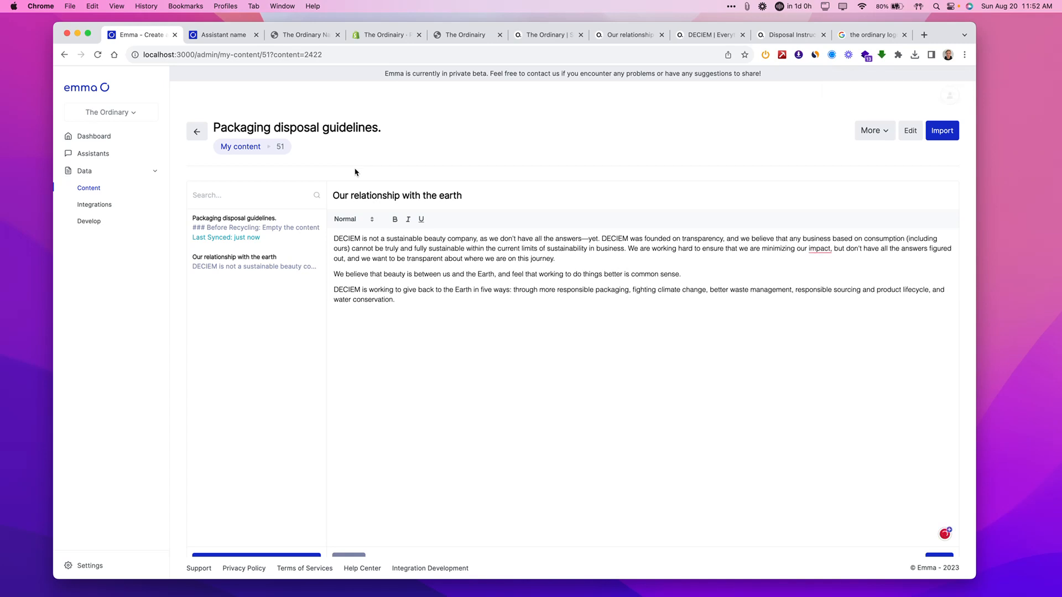
{"action": "left_click", "coordinate": [934, 136]}
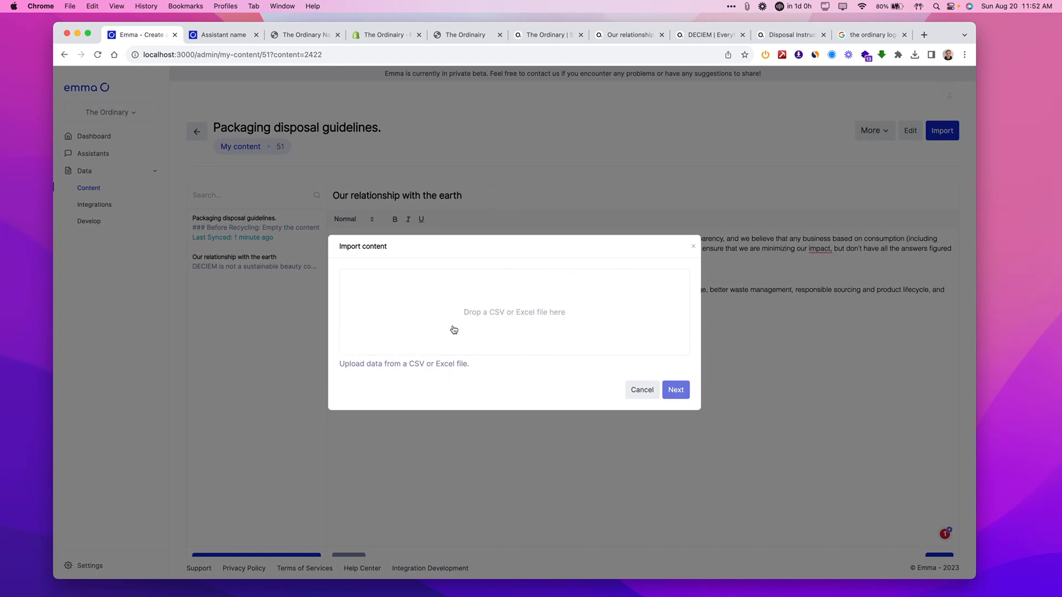
{"action": "left_click", "coordinate": [402, 136]}
Create another blank content entry in the Packaging disposal guidelines folder and open its body for writing
{"action": "scroll", "coordinate": [277, 470], "scroll_direction": "down", "scroll_amount": 2}
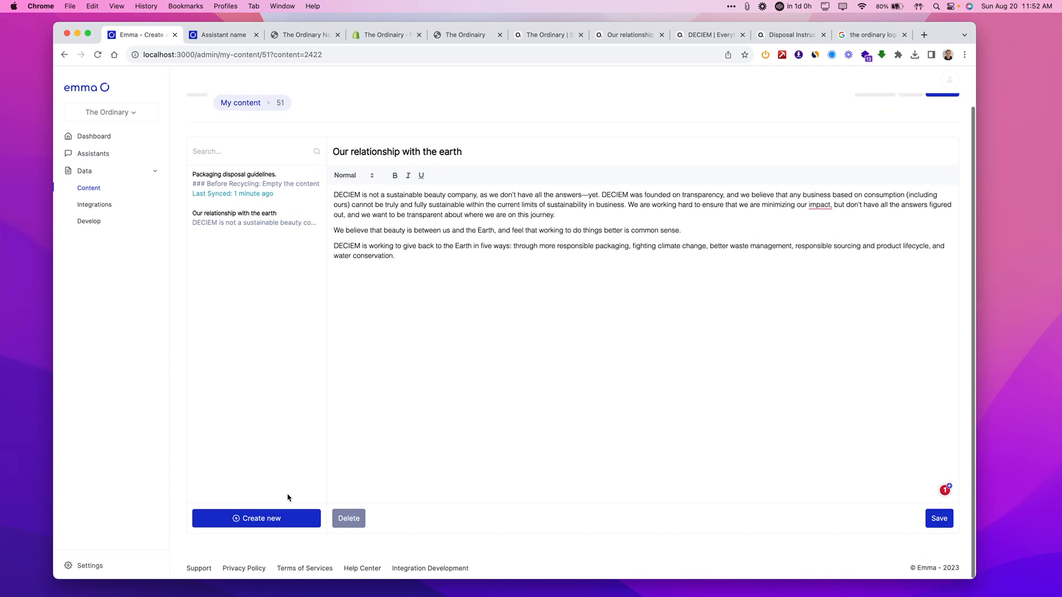
{"action": "left_click", "coordinate": [268, 527]}
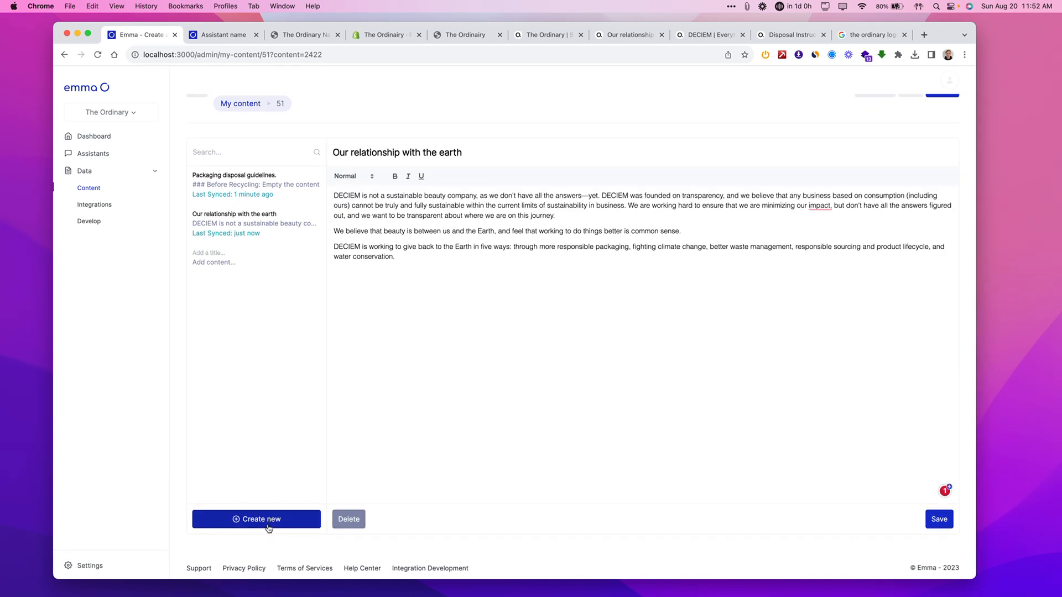
{"action": "left_click", "coordinate": [276, 251]}
{"action": "scroll", "coordinate": [430, 249], "scroll_direction": "up", "scroll_amount": 2}
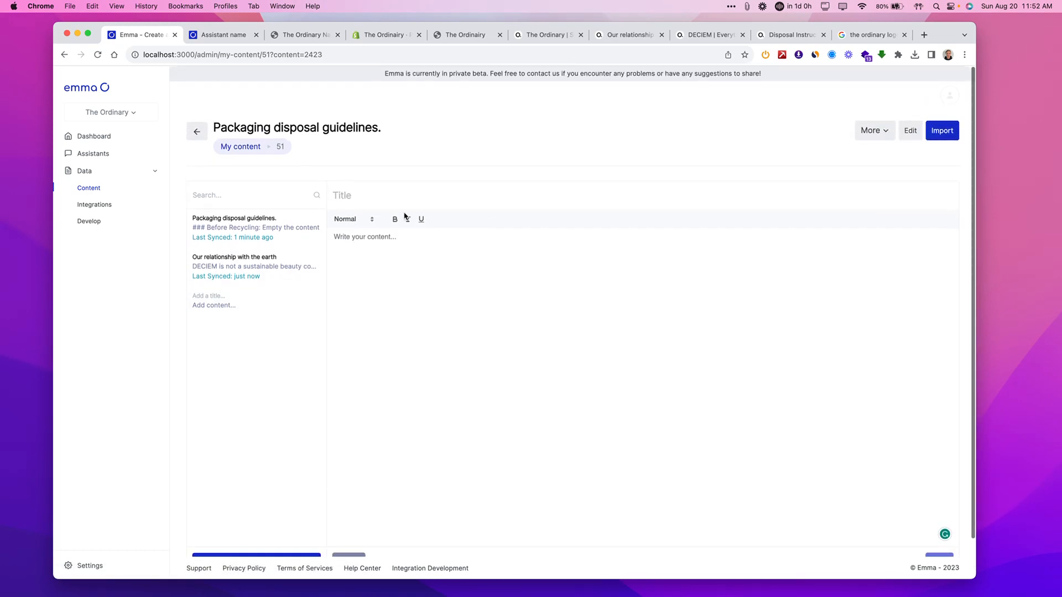
{"action": "left_click", "coordinate": [402, 194]}
{"action": "left_click", "coordinate": [404, 288]}
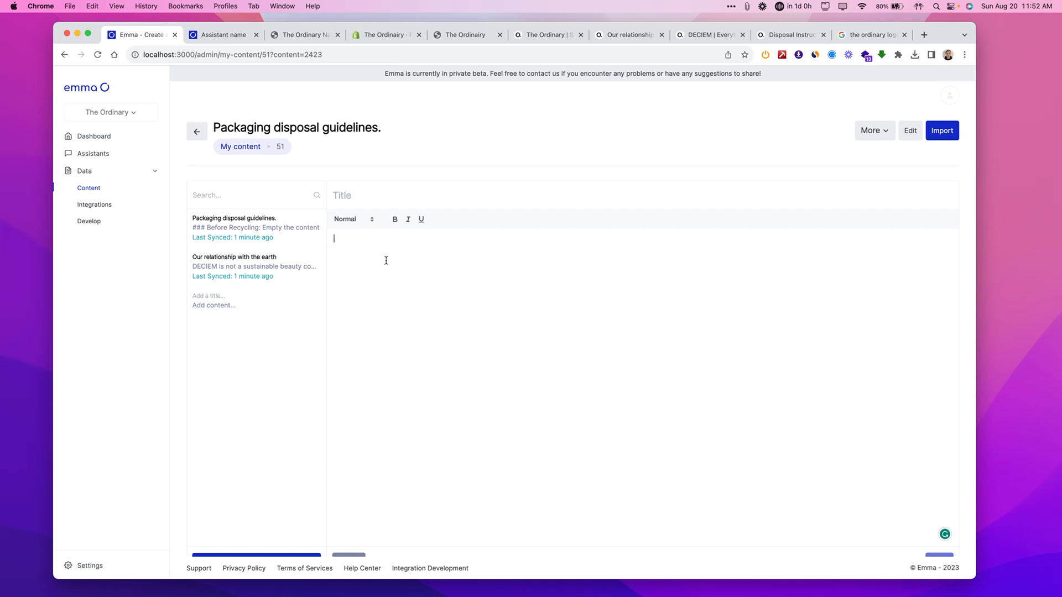
{"action": "left_click", "coordinate": [423, 394]}
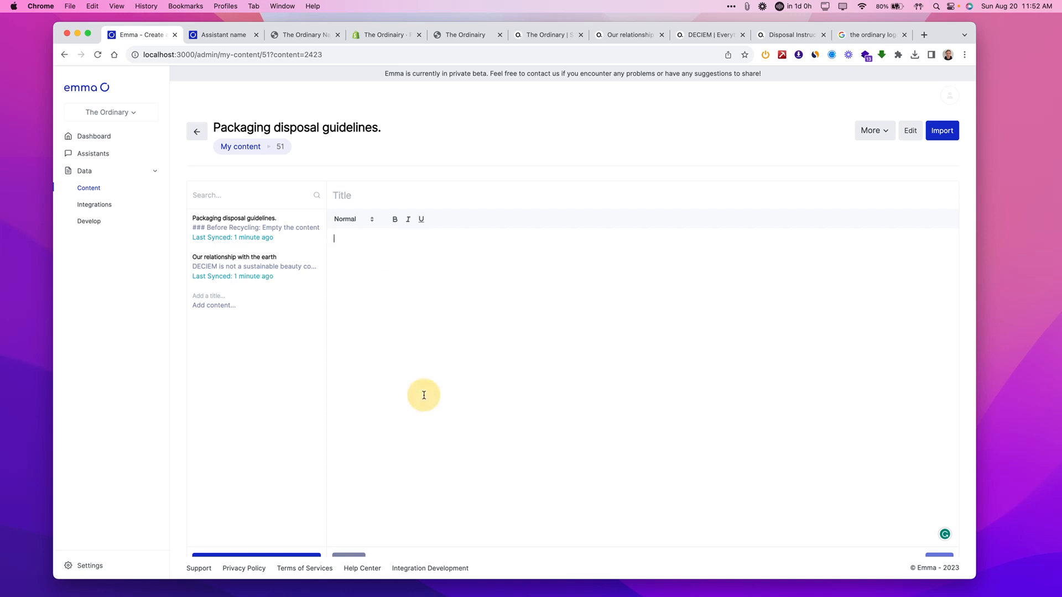
{"action": "left_click", "coordinate": [430, 361]}
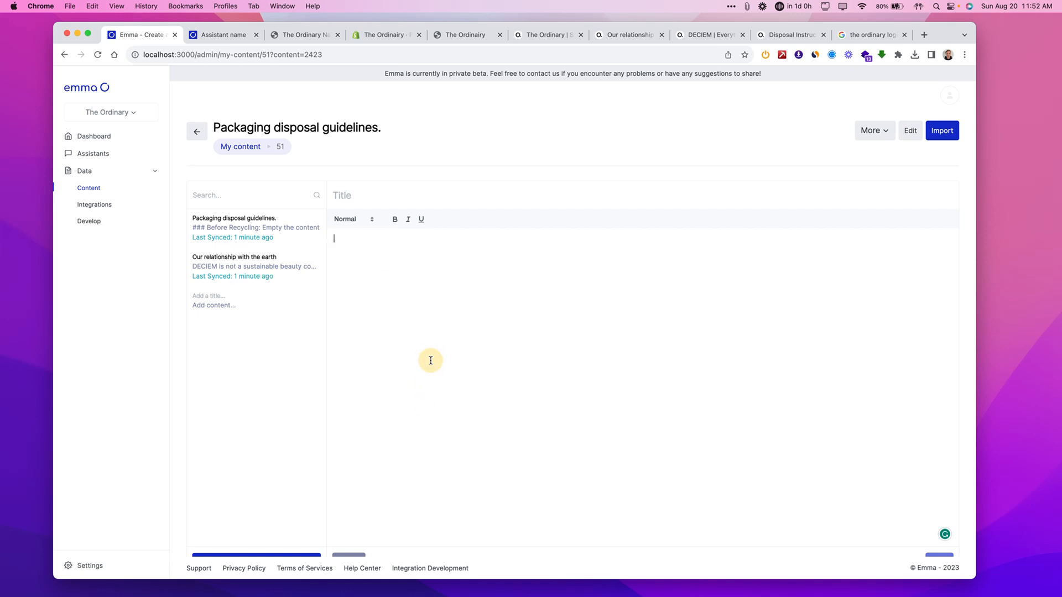
{"action": "left_click", "coordinate": [542, 37]}
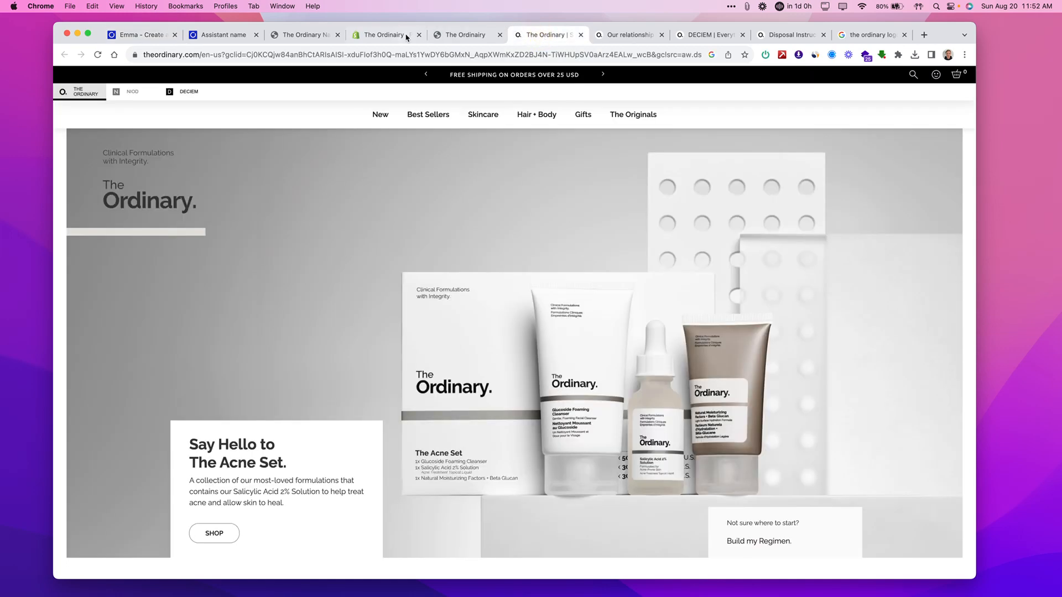
{"action": "left_click", "coordinate": [307, 35]}
{"action": "left_click", "coordinate": [224, 35]}
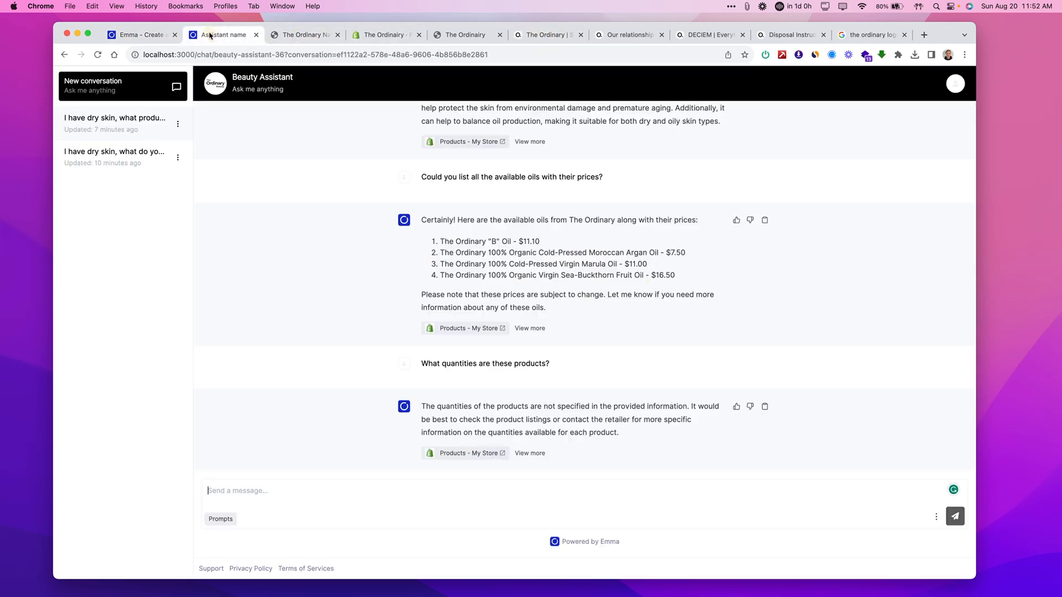
{"action": "left_click", "coordinate": [150, 39]}
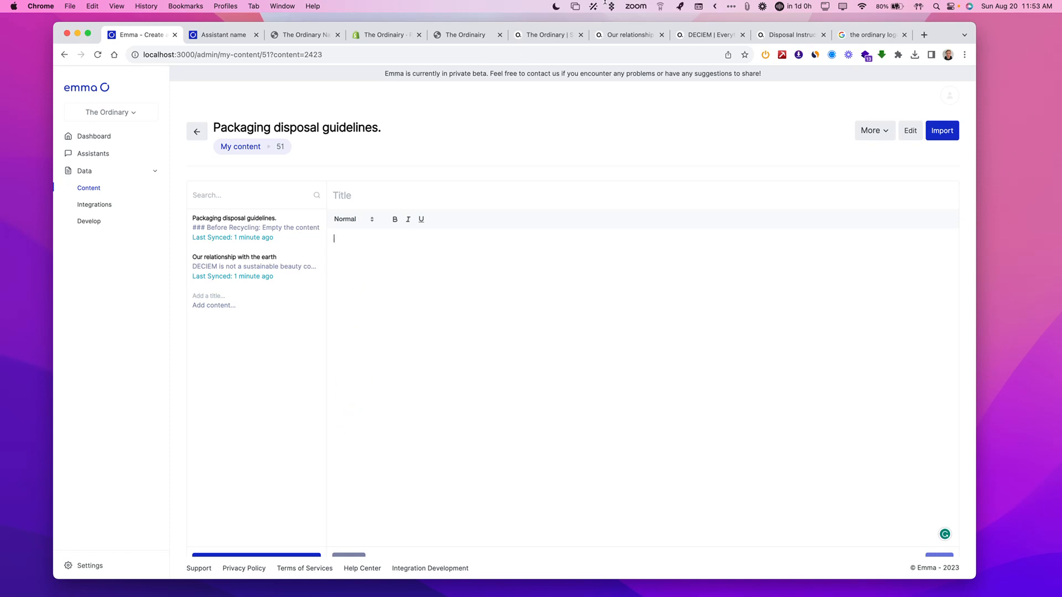
Open The Ordinary's FAQ page and copy the question "How can I get in touch with Customer Happiness?" with its answer
{"action": "left_click", "coordinate": [547, 35]}
{"action": "scroll", "coordinate": [154, 454], "scroll_direction": "down", "scroll_amount": 20}
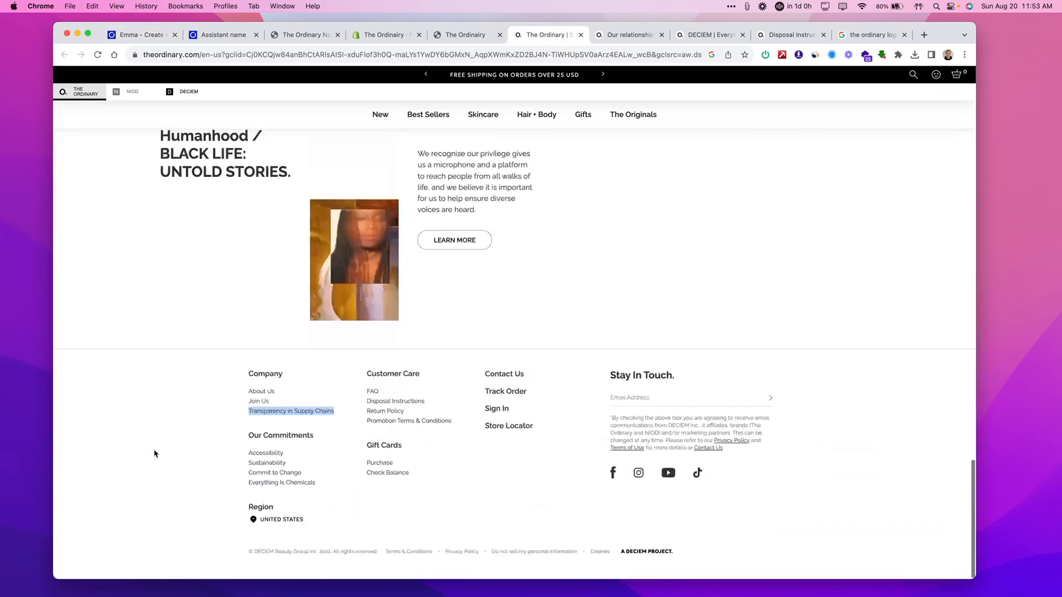
{"action": "left_click", "coordinate": [369, 399]}
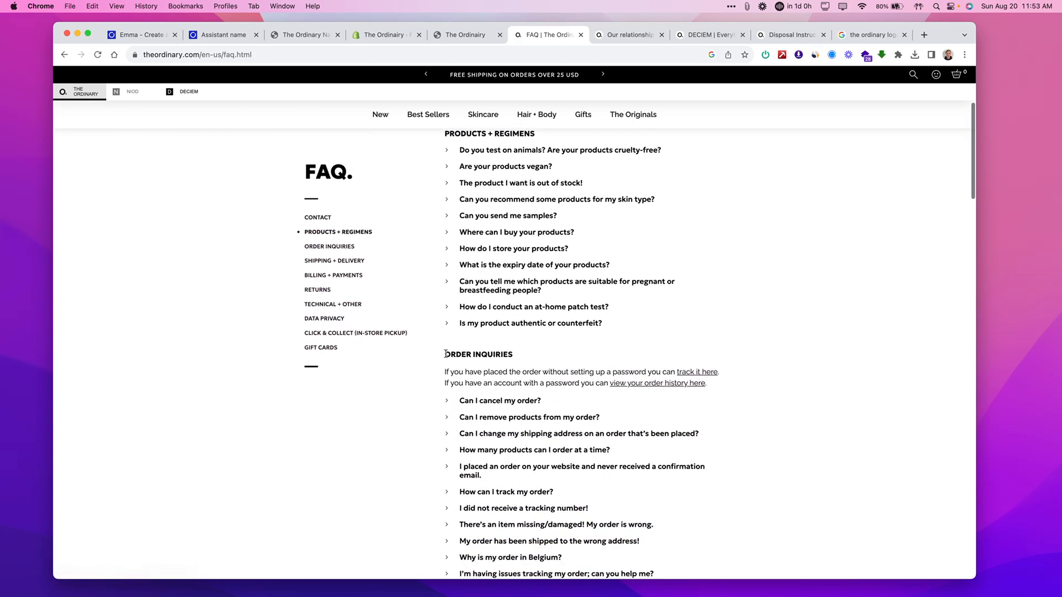
{"action": "left_click", "coordinate": [509, 257]}
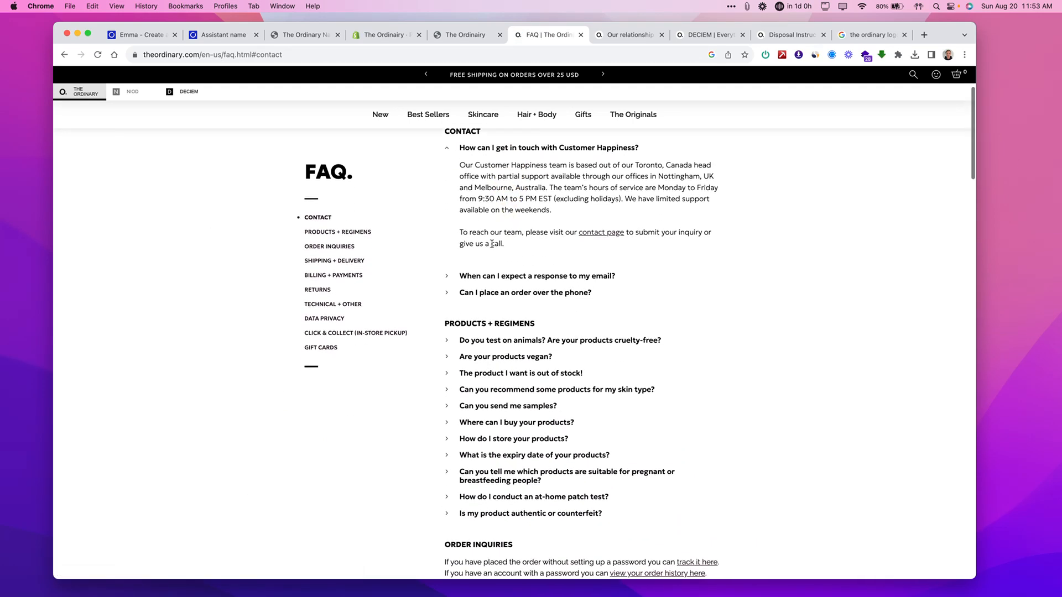
{"action": "left_click_drag", "start_coordinate": [504, 244], "coordinate": [454, 148]}
{"action": "key", "text": "super+c"}
Paste the copied Customer Happiness question and answer into the body of the untitled content entry in Emma
{"action": "left_click", "coordinate": [126, 35]}
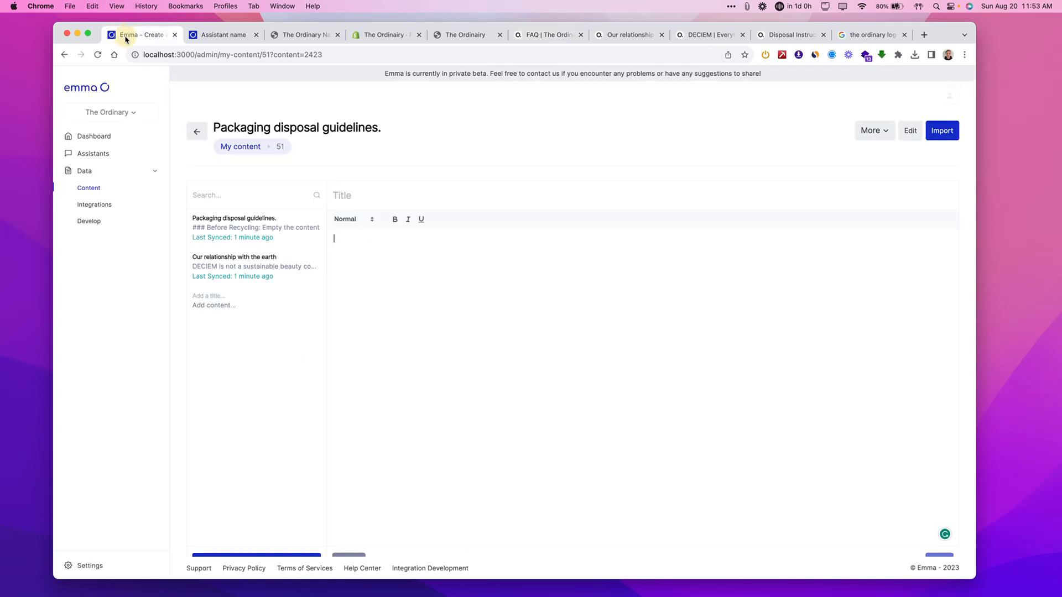
{"action": "scroll", "coordinate": [320, 349], "scroll_direction": "down", "scroll_amount": 2}
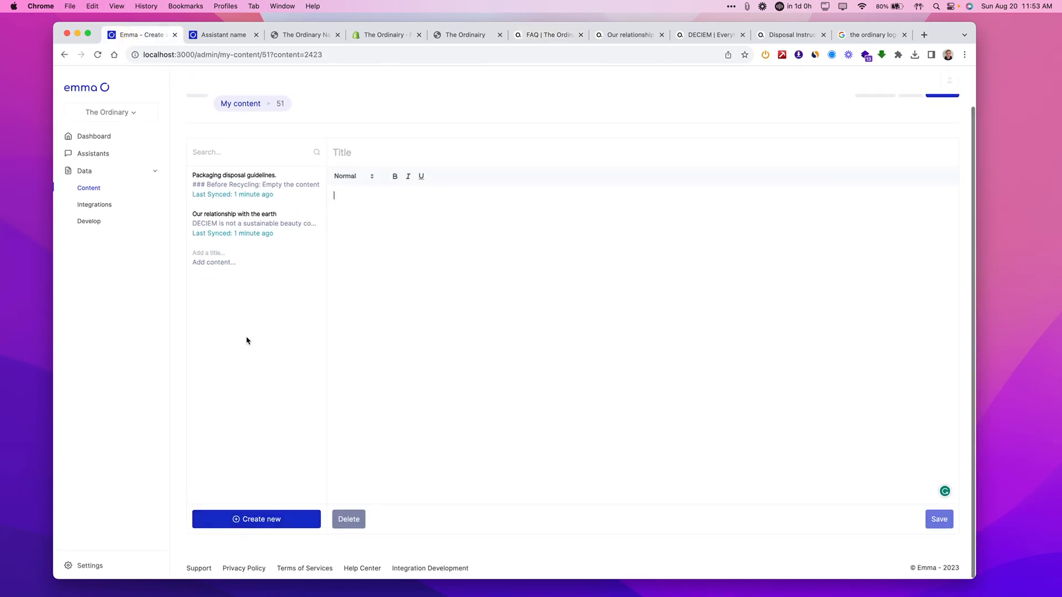
{"action": "left_click", "coordinate": [236, 266]}
{"action": "key", "text": "super+v"}
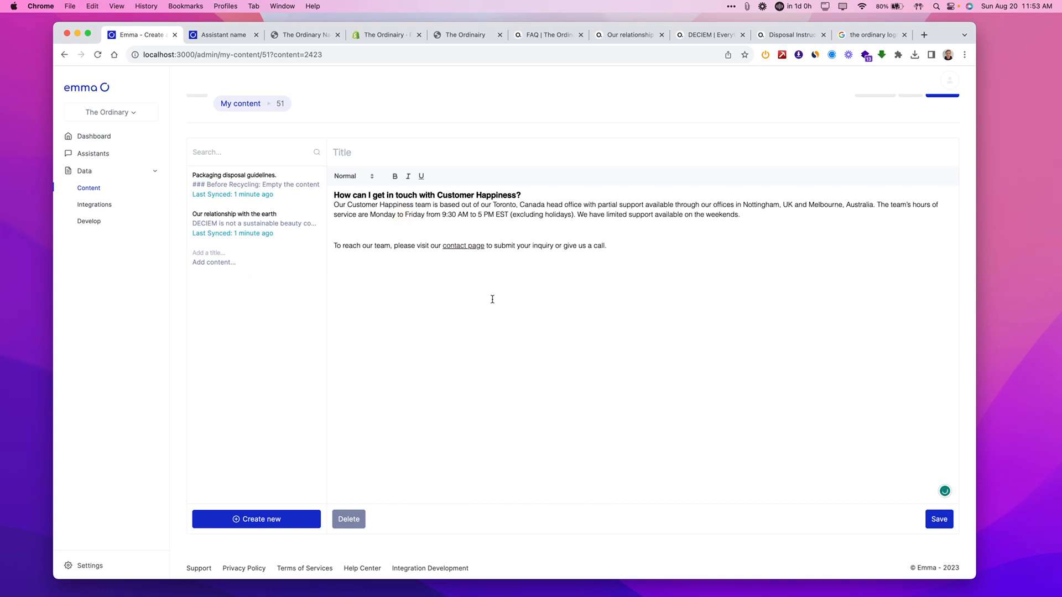
Copy further FAQ answers, covering email response, phone orders, animal testing, vegan products and samples, and append them to the untitled entry in Emma
{"action": "left_click", "coordinate": [558, 38]}
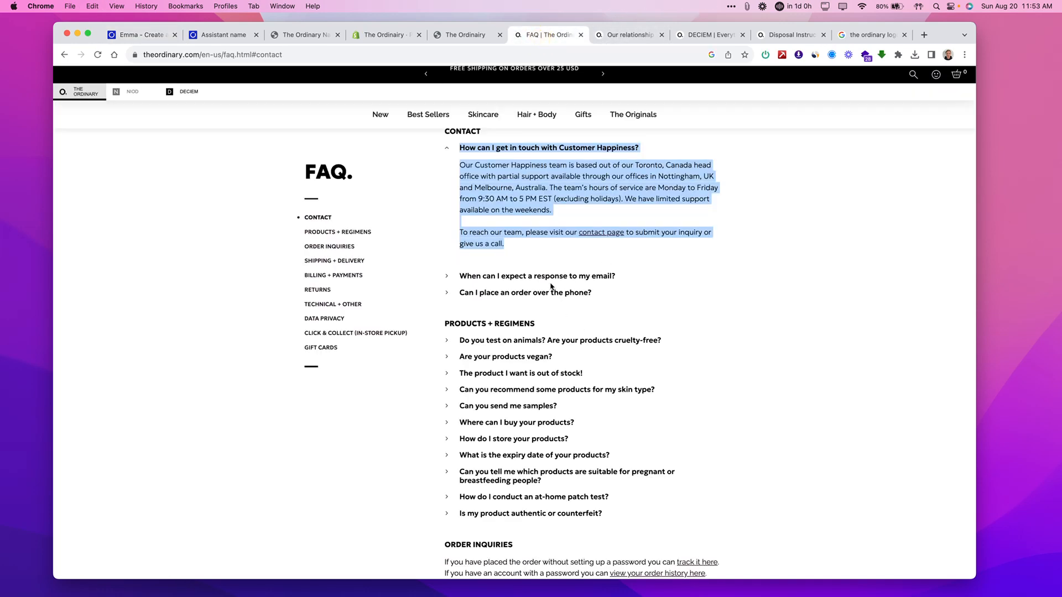
{"action": "left_click", "coordinate": [609, 274]}
{"action": "left_click_drag", "start_coordinate": [691, 328], "coordinate": [462, 279]}
{"action": "left_click", "coordinate": [462, 279]}
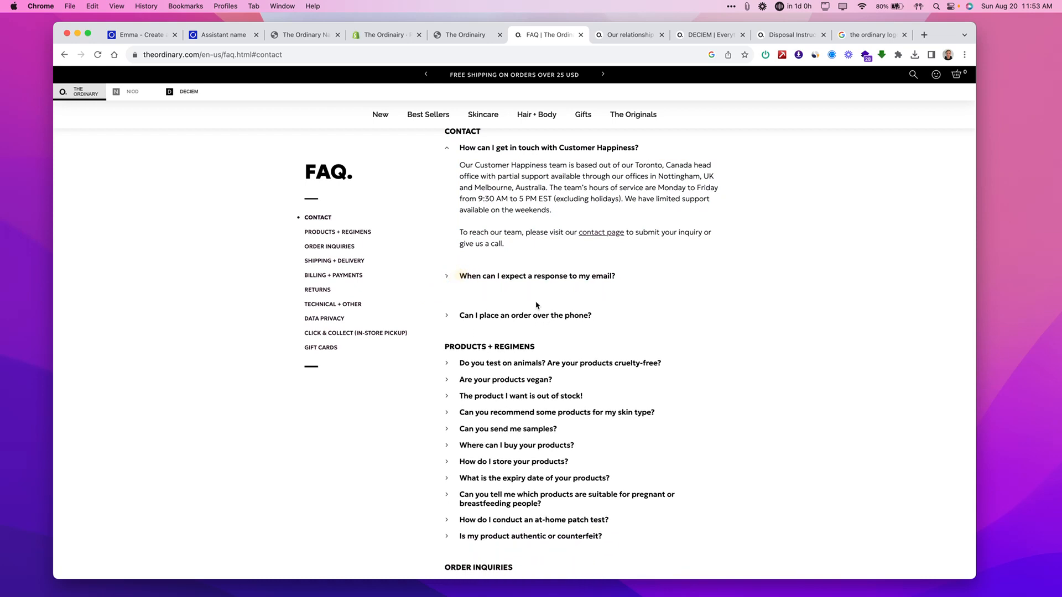
{"action": "left_click", "coordinate": [617, 279]}
{"action": "left_click_drag", "start_coordinate": [713, 330], "coordinate": [462, 276]}
{"action": "left_click", "coordinate": [118, 38]}
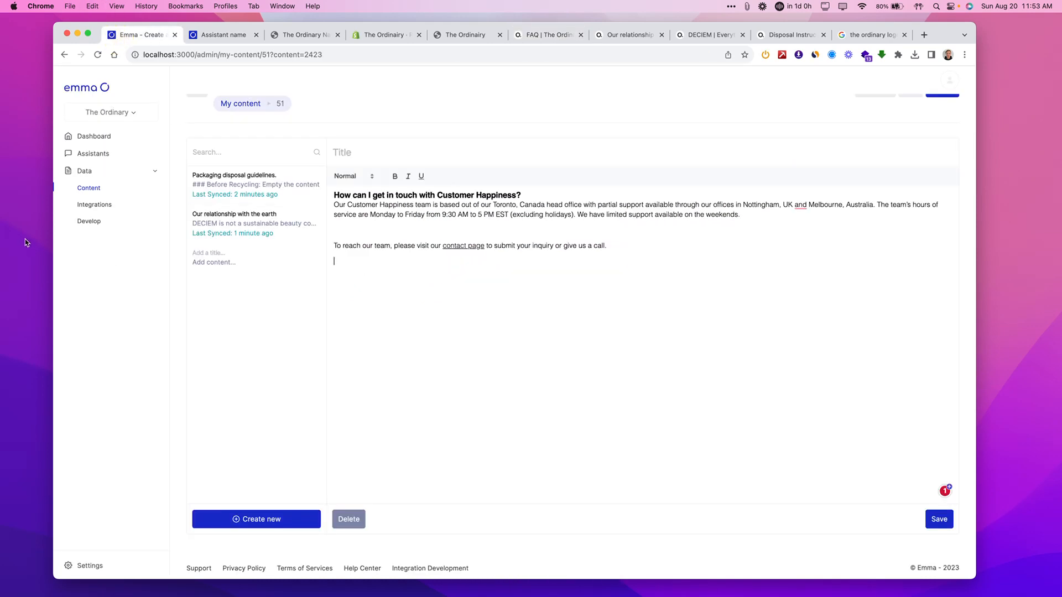
{"action": "key", "text": "super+v"}
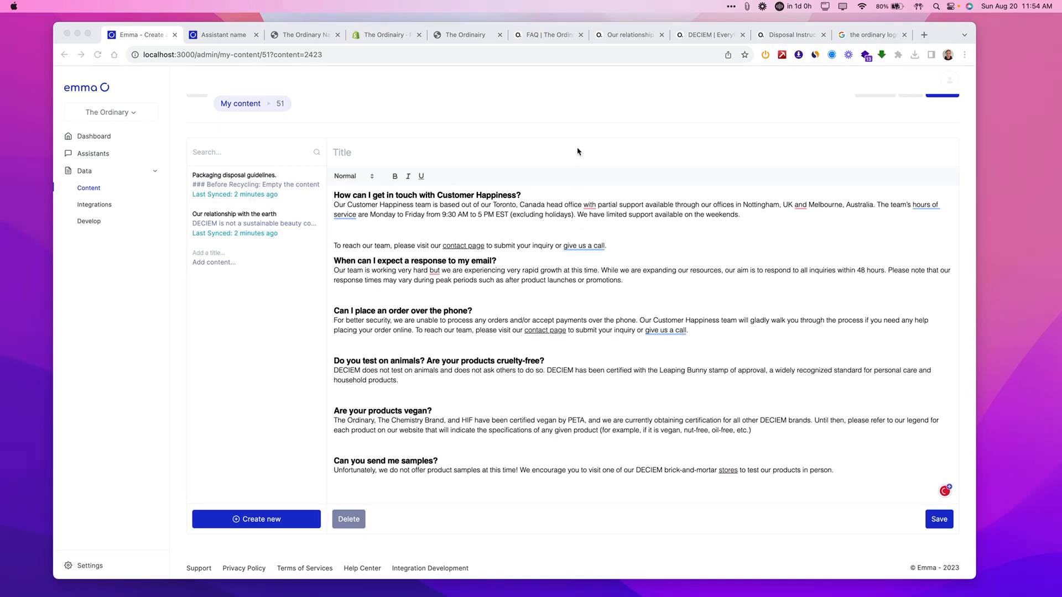
Save the FAQ content entry in Emma without a title
{"action": "left_click", "coordinate": [531, 35]}
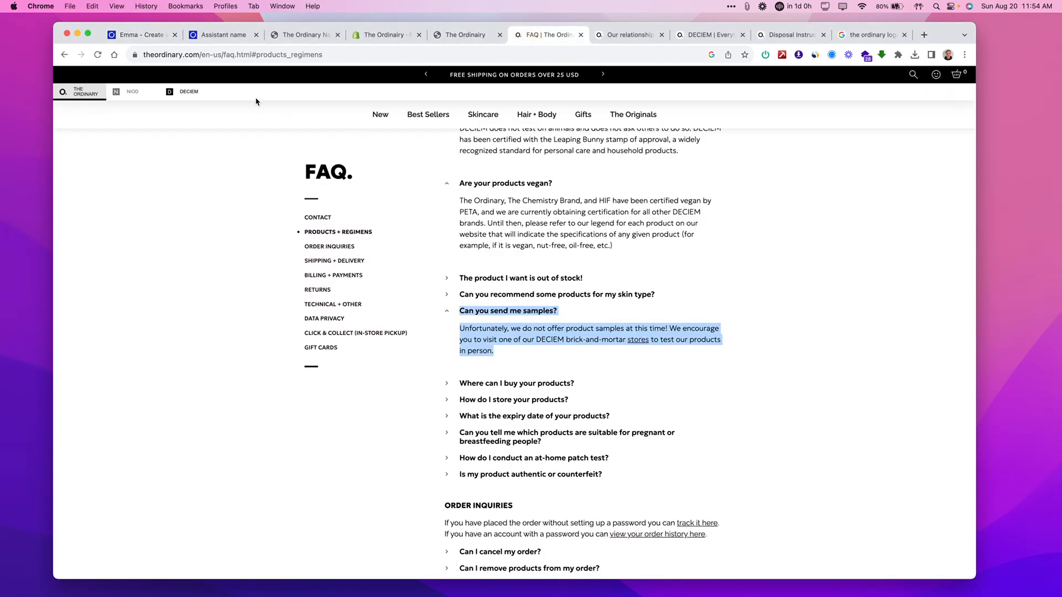
{"action": "left_click", "coordinate": [136, 35]}
{"action": "left_click", "coordinate": [931, 519]}
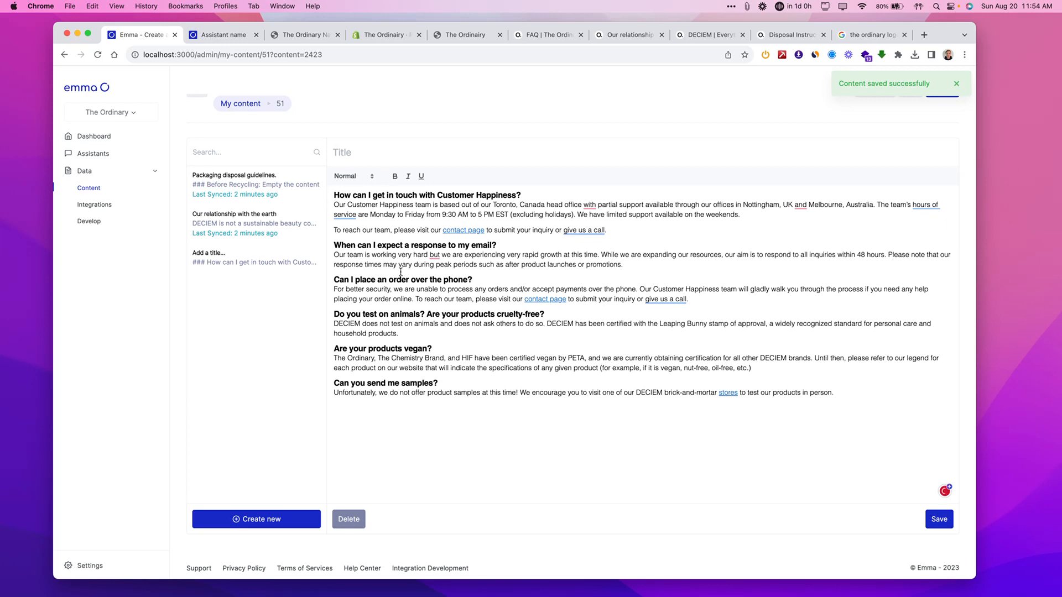
{"action": "left_click", "coordinate": [375, 313]}
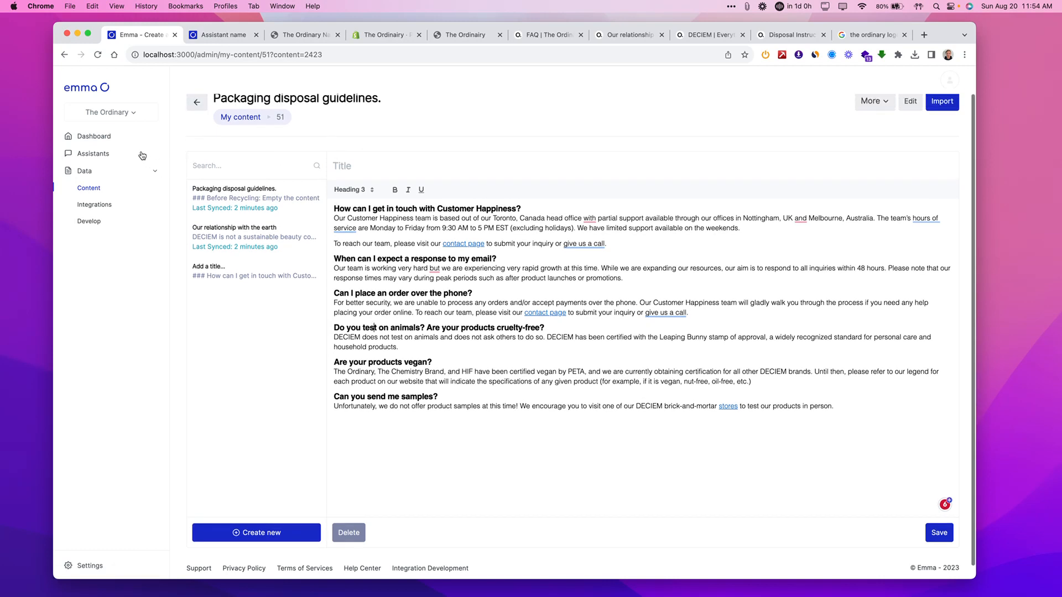
Open the Beauty Assistant's settings and connect the "Packaging disposal guidelines." content folder to it
{"action": "left_click", "coordinate": [104, 159]}
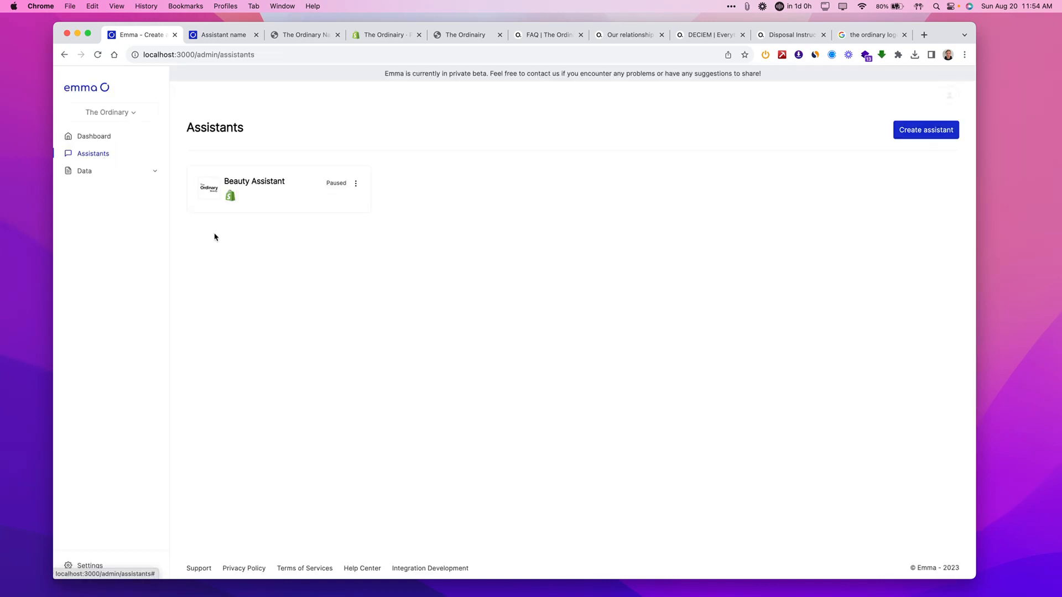
{"action": "left_click", "coordinate": [268, 180]}
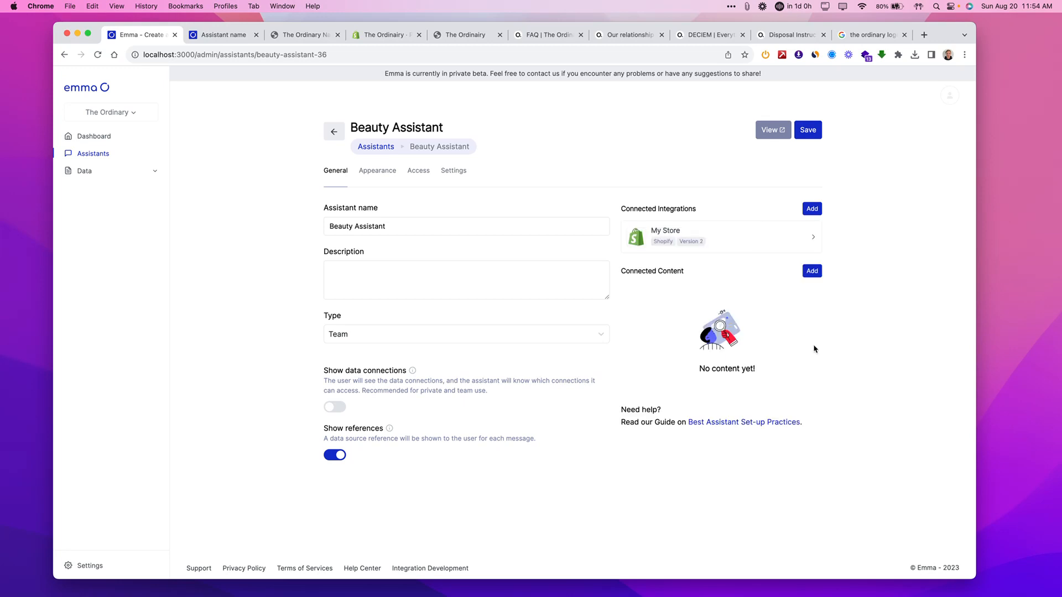
{"action": "left_click", "coordinate": [812, 271]}
{"action": "left_click", "coordinate": [625, 322]}
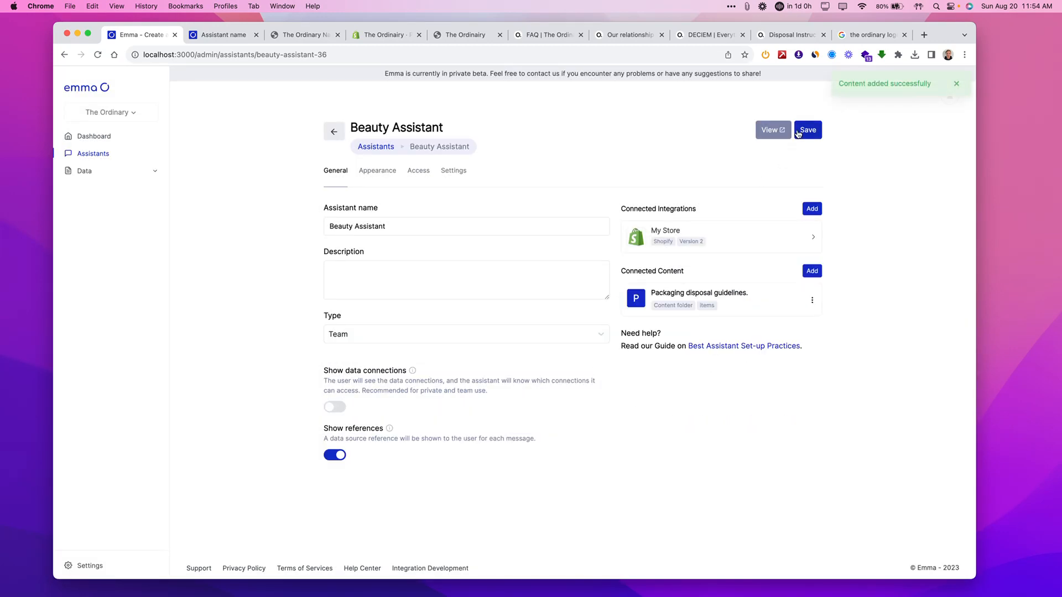
Save the Beauty Assistant's settings and start a new conversation in its chat
{"action": "left_click", "coordinate": [798, 131]}
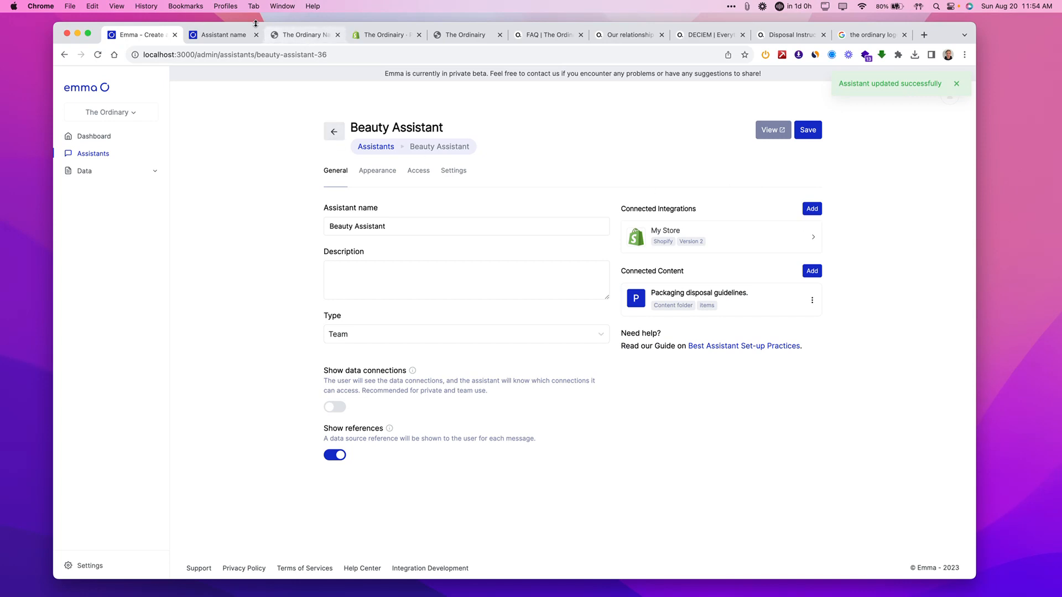
{"action": "left_click", "coordinate": [213, 35]}
{"action": "left_click", "coordinate": [122, 93]}
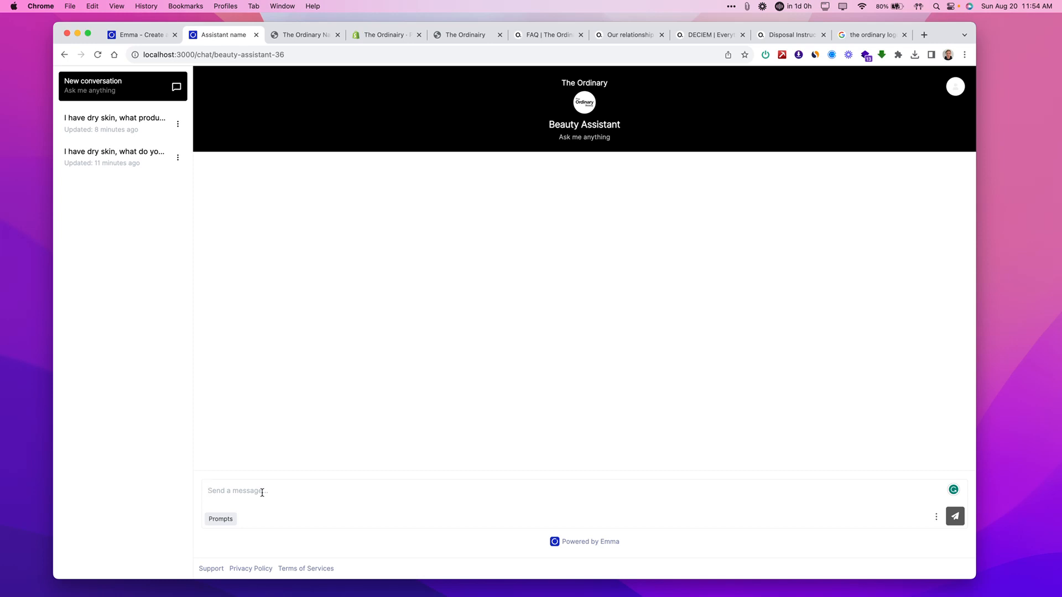
Ask the Beauty Assistant "Hi! I have dry skin type, what products would you recommend?"
{"action": "type", "text": "Hi! I have dry skin type, wh"}
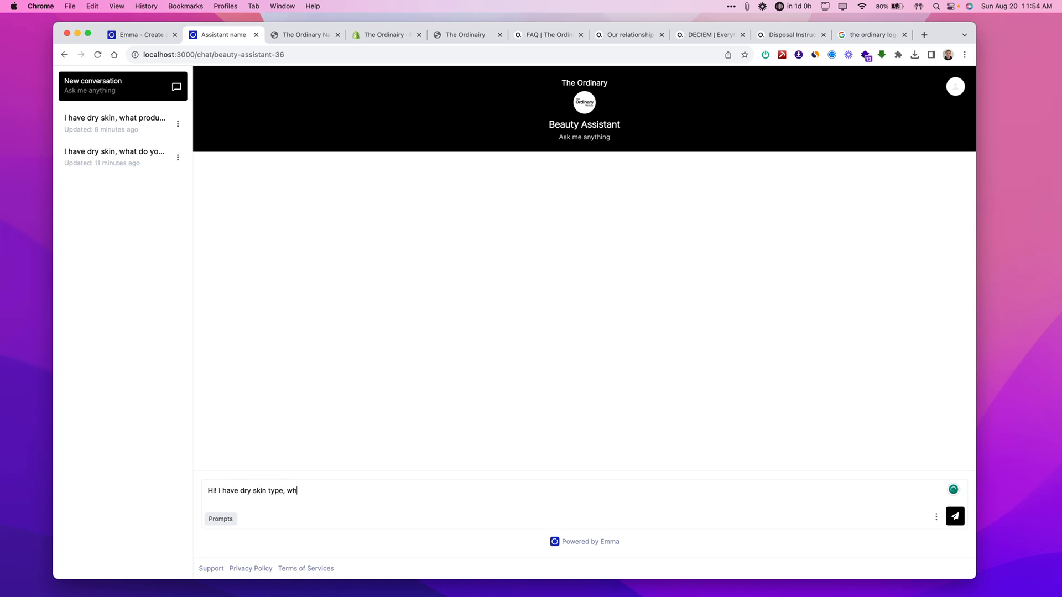
{"action": "type", "text": "roducts would you recommend?"}
{"action": "key", "text": "Return"}
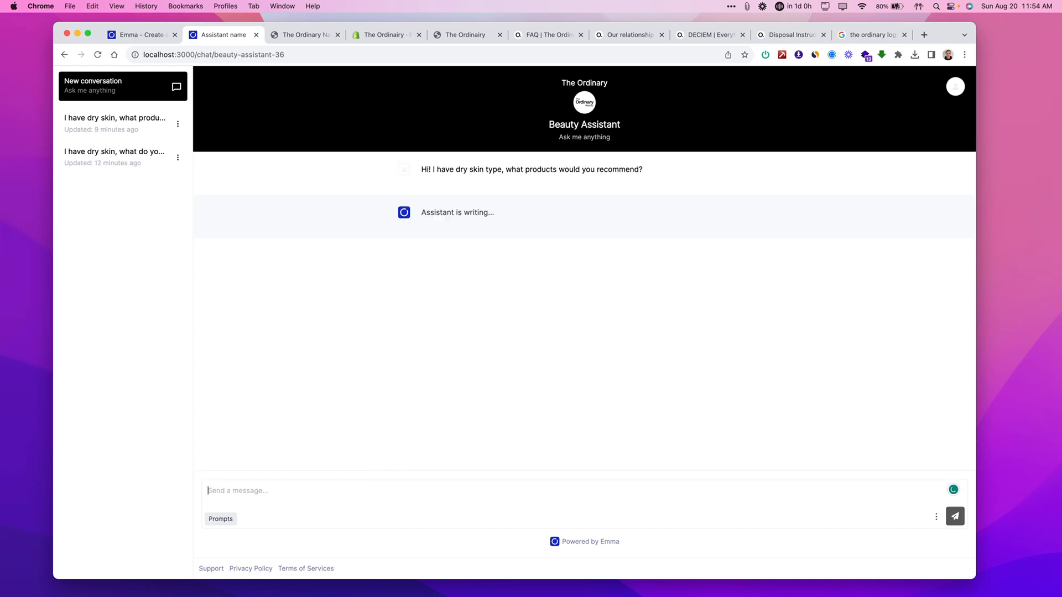
Ask the follow-up question "Are these products tested on animals?" in the same conversation
{"action": "left_click", "coordinate": [248, 488]}
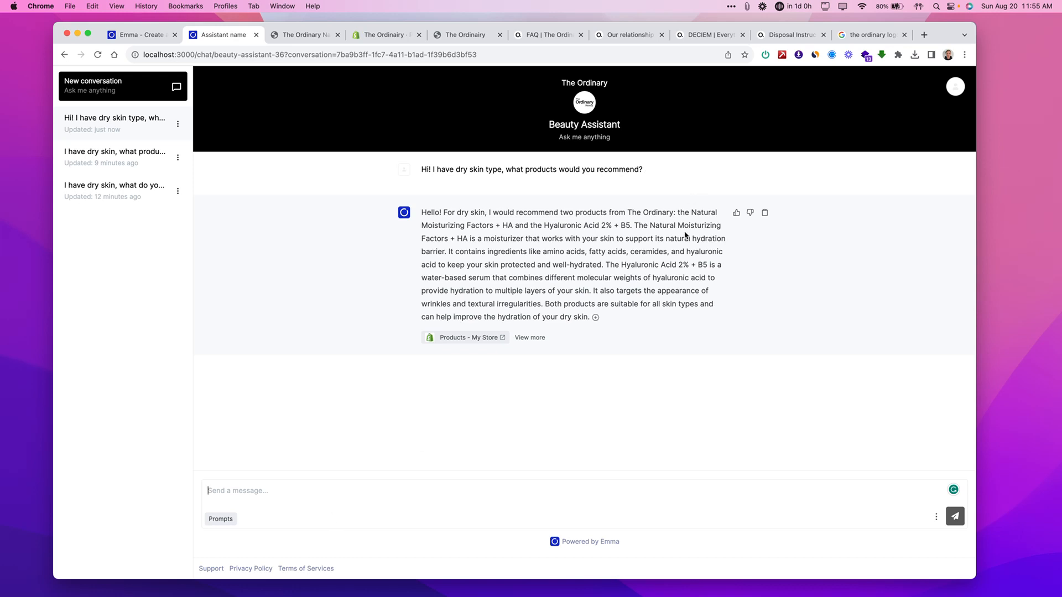
{"action": "left_click", "coordinate": [250, 491]}
{"action": "type", "text": "Are thes"}
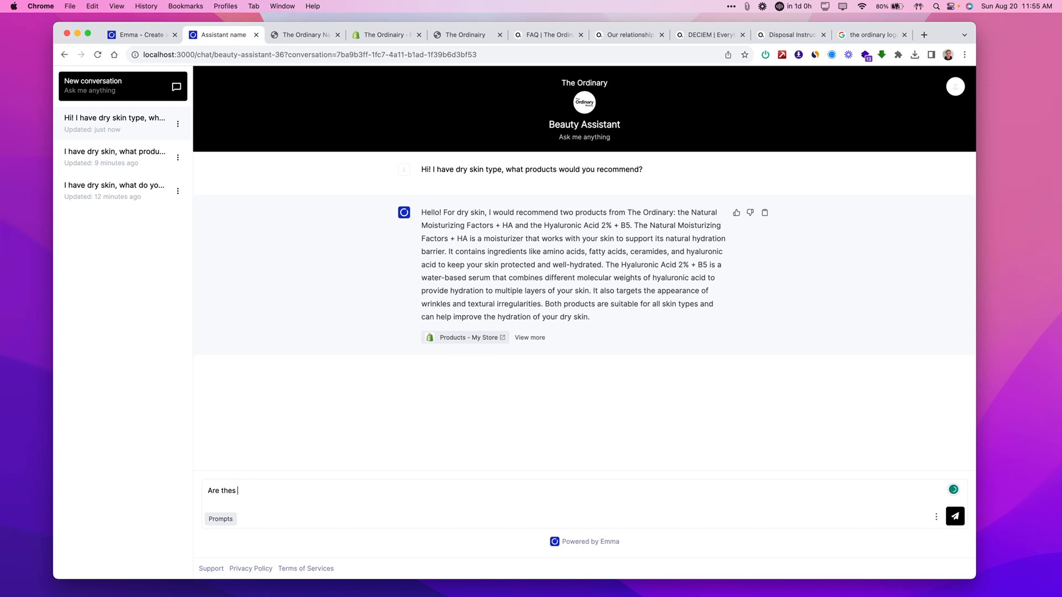
{"action": "type", "text": "e produc"}
{"action": "type", "text": "on animals?"}
{"action": "key", "text": "Return"}
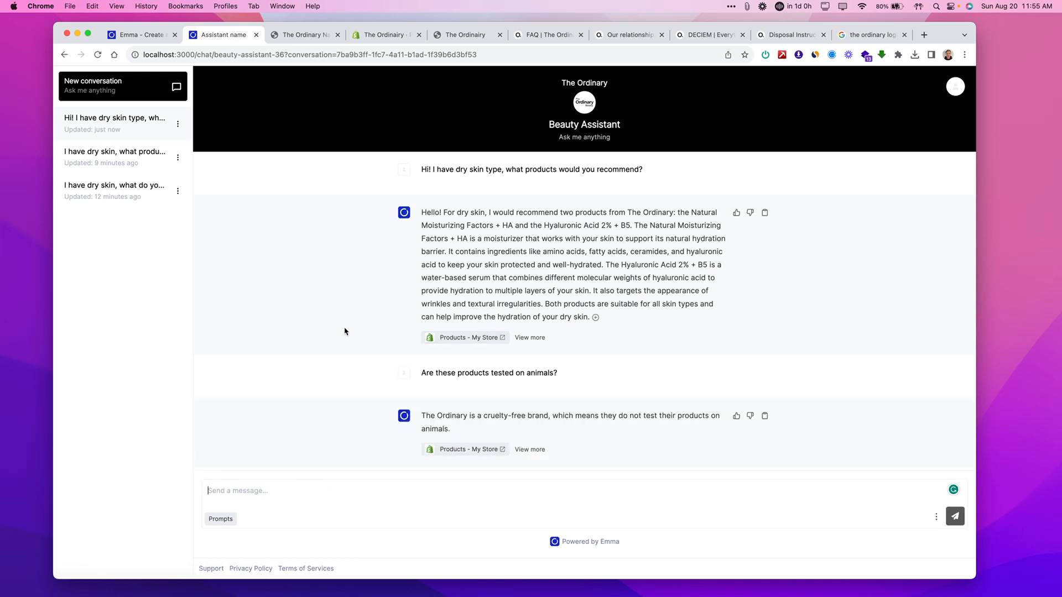
Send the follow-up question "Great! Are they vegan?" to the Beauty Assistant
{"action": "left_click", "coordinate": [243, 505]}
{"action": "type", "text": "Great!"}
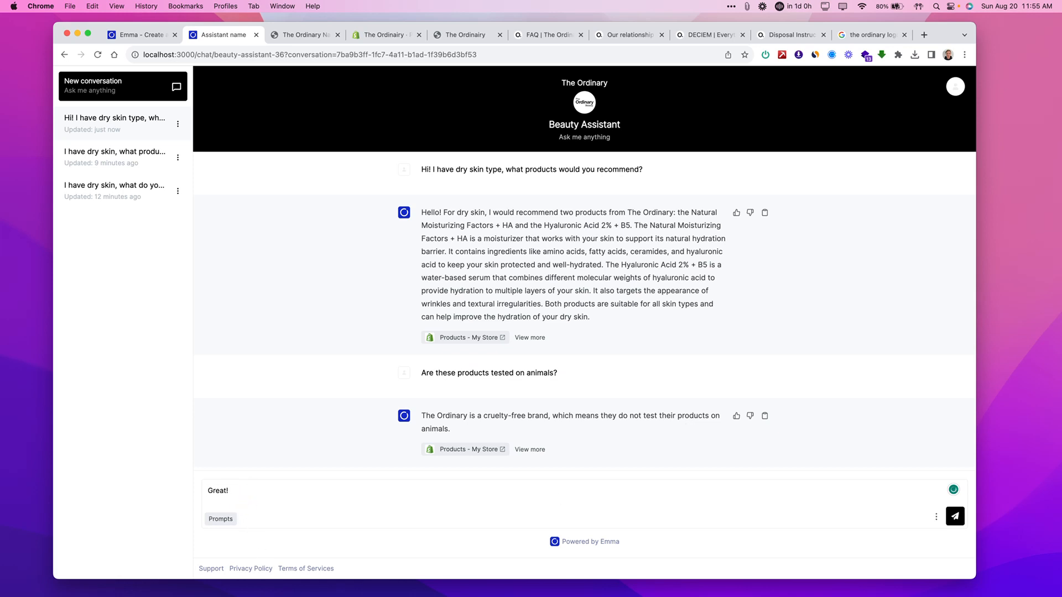
{"action": "type", "text": " Are they vegan?"}
{"action": "key", "text": "Return"}
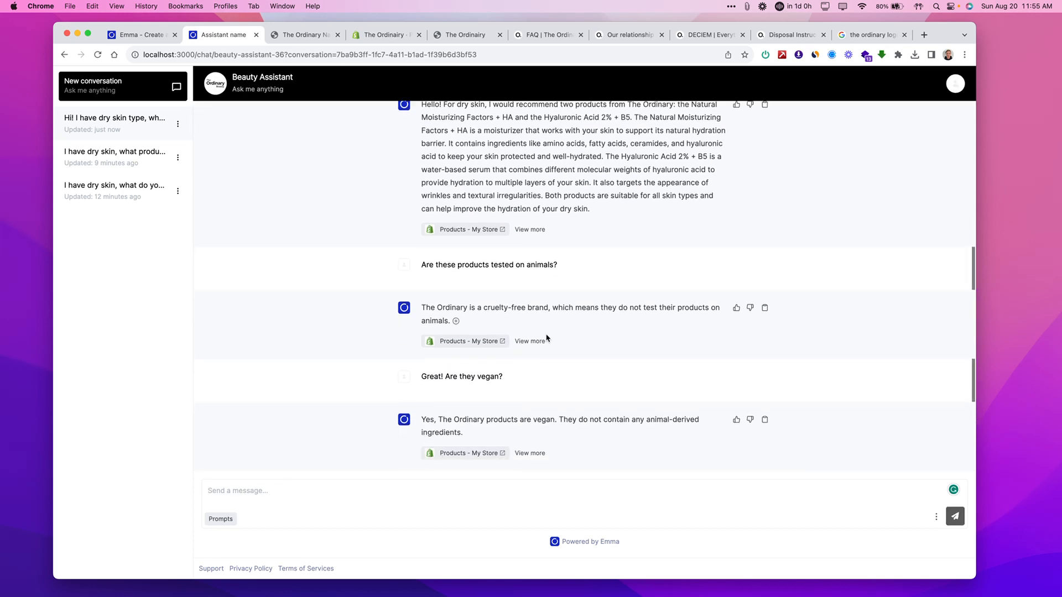
Ask the assistant "Can you tell me more about the natural moisturizing factors?"
{"action": "scroll", "coordinate": [555, 431], "scroll_direction": "up", "scroll_amount": 2}
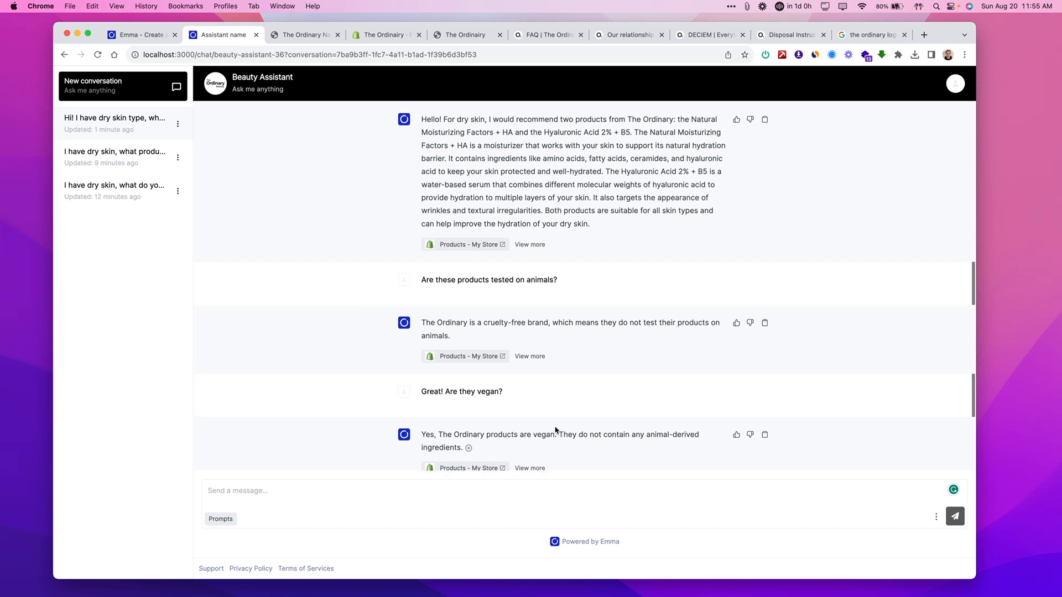
{"action": "left_click", "coordinate": [311, 481]}
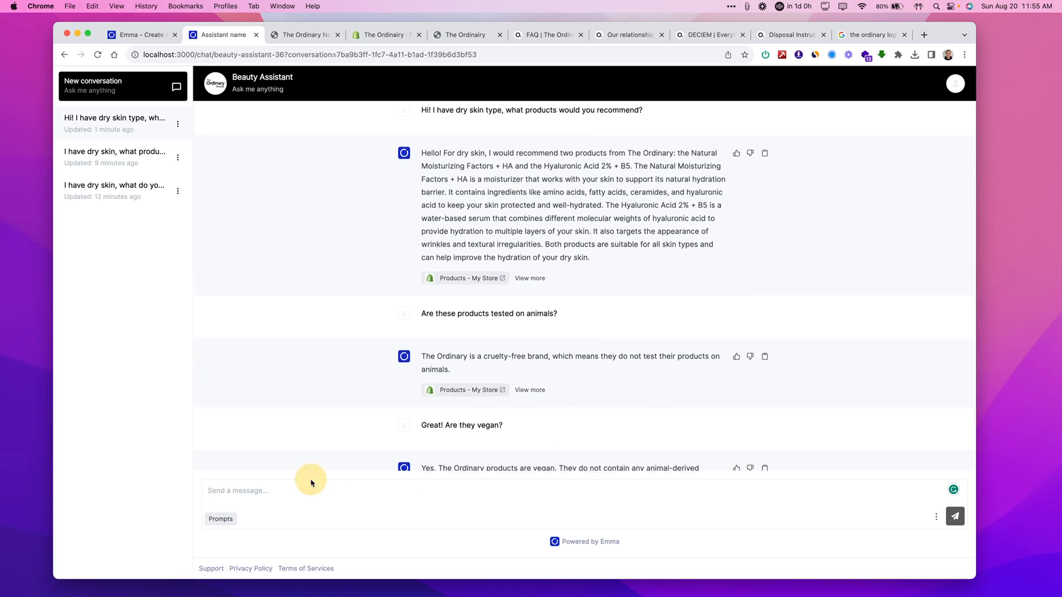
{"action": "left_click", "coordinate": [290, 495]}
{"action": "type", "text": "can uy"}
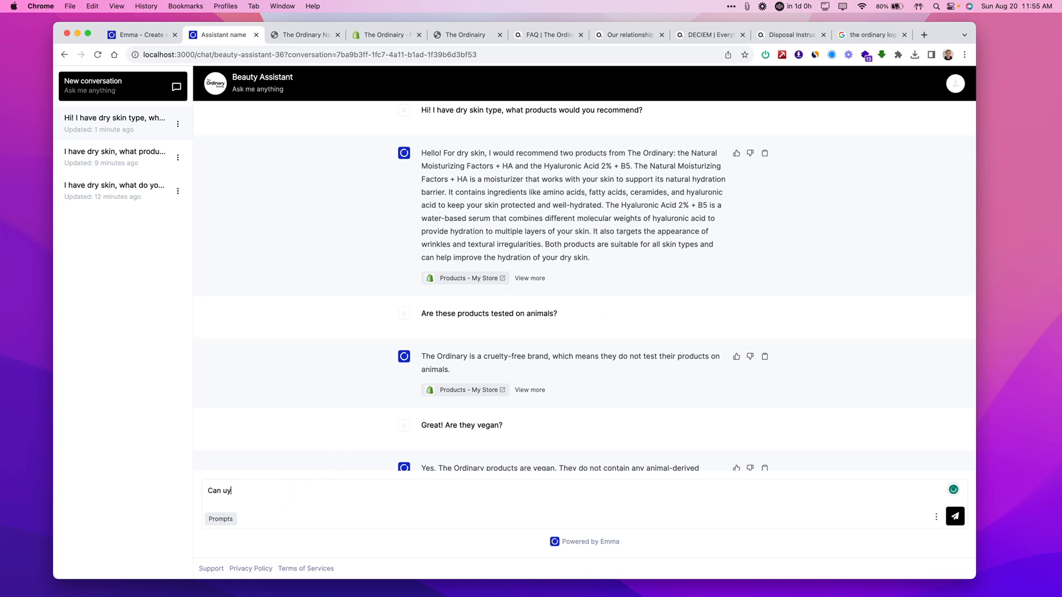
{"action": "key", "text": "BackSpace"}
{"action": "key", "text": "BackSpace"}
{"action": "type", "text": "you tell me more about the "}
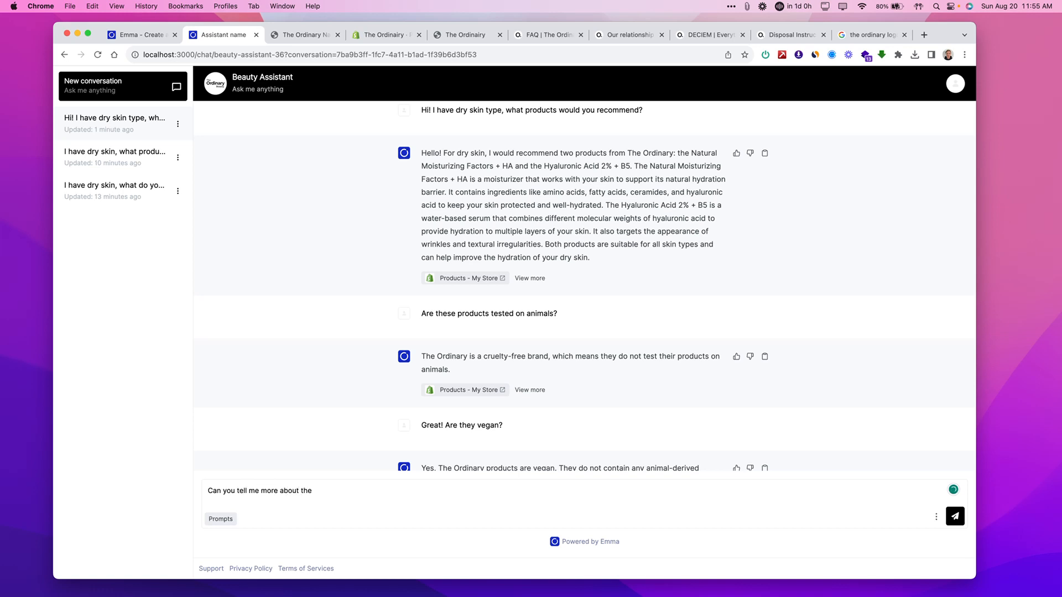
{"action": "type", "text": "naut"}
{"action": "type", "text": "tural moist"}
{"action": "type", "text": "urizing "}
{"action": "type", "text": "fa"}
{"action": "type", "text": "ctor"}
{"action": "type", "text": "rs?"}
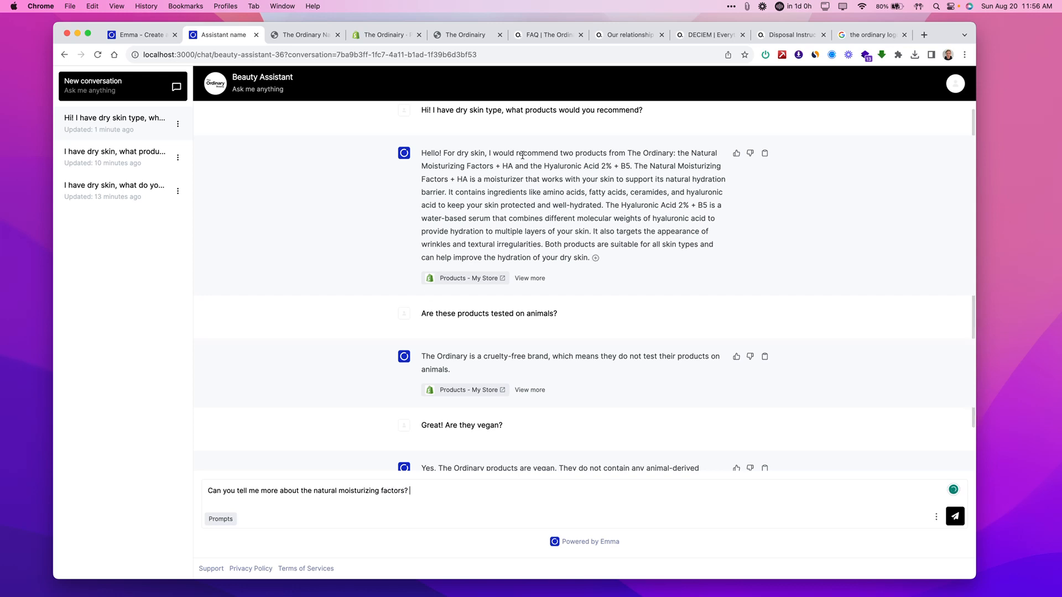
{"action": "left_click", "coordinate": [956, 516]}
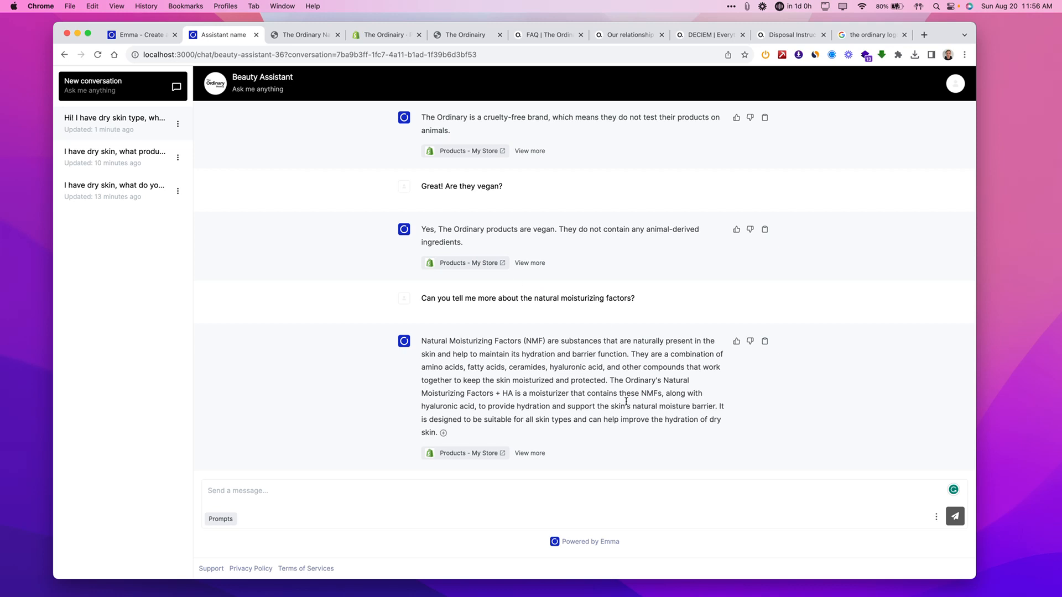
Ask the assistant "How can i dispose of glass jars?" in the same conversation
{"action": "scroll", "coordinate": [627, 401], "scroll_direction": "up", "scroll_amount": 5}
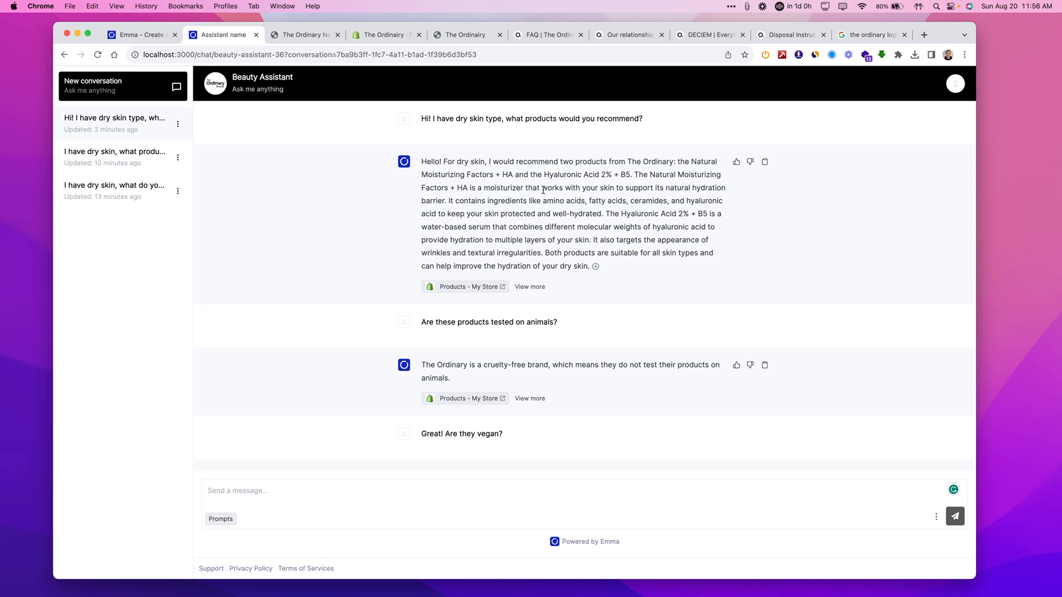
{"action": "scroll", "coordinate": [614, 249], "scroll_direction": "down", "scroll_amount": 5}
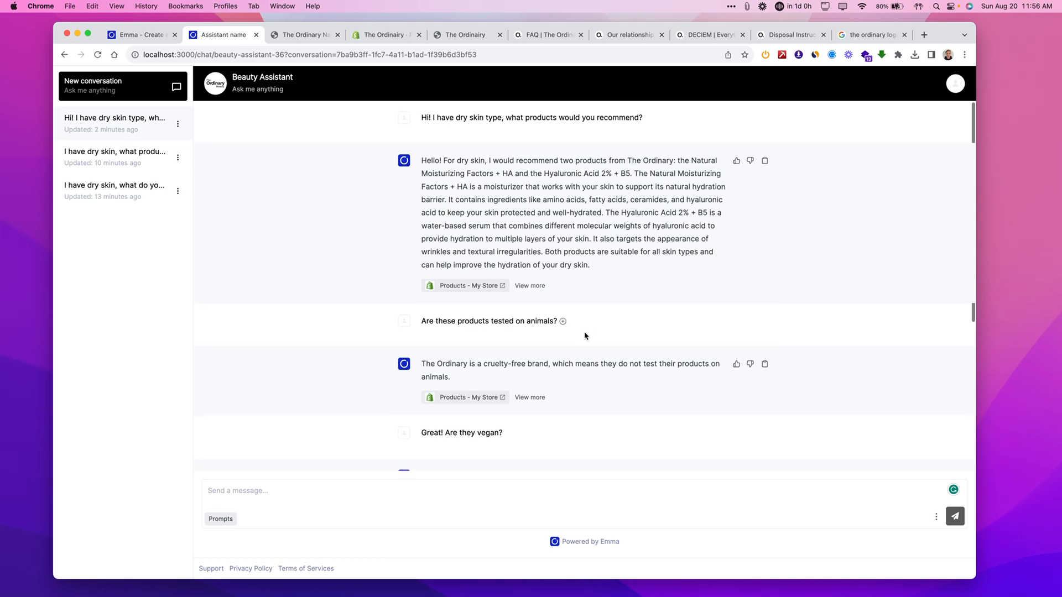
{"action": "left_click", "coordinate": [502, 489]}
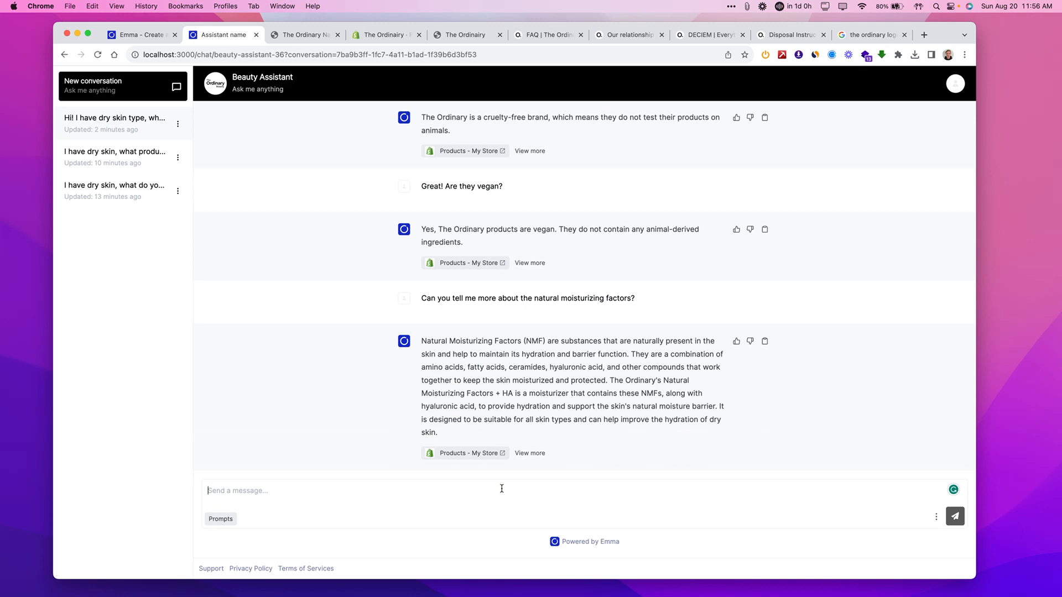
{"action": "scroll", "coordinate": [463, 405], "scroll_direction": "up", "scroll_amount": 3}
{"action": "scroll", "coordinate": [463, 405], "scroll_direction": "down", "scroll_amount": 3}
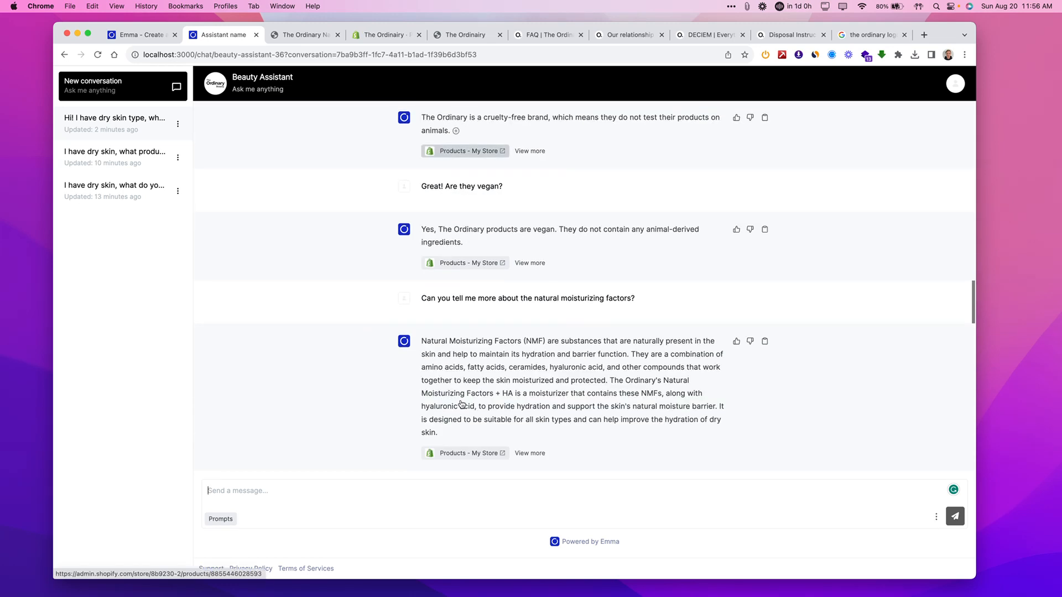
{"action": "left_click", "coordinate": [277, 492]}
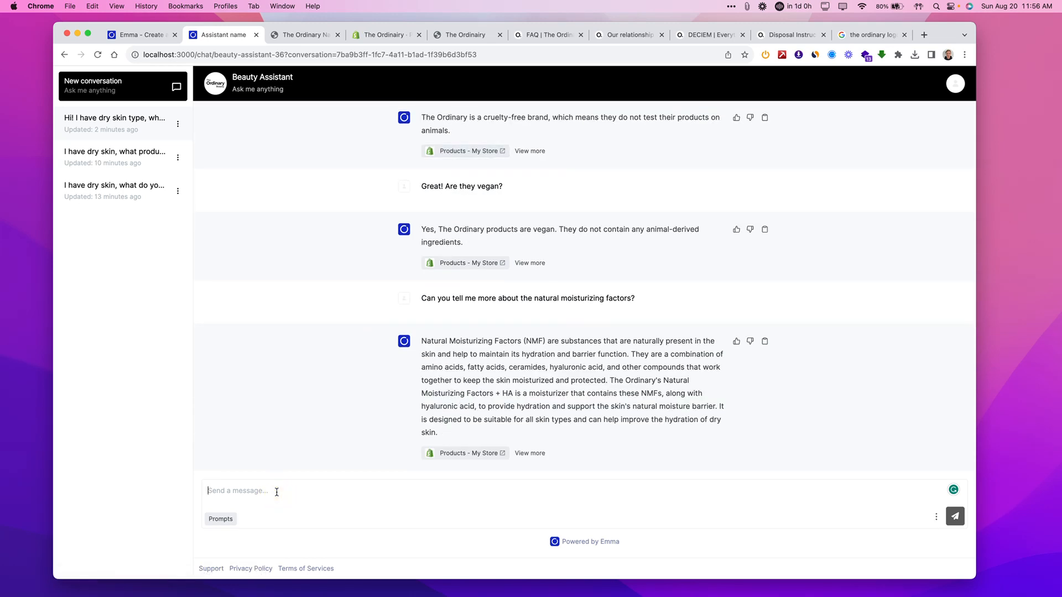
{"action": "type", "text": "How can i d i"}
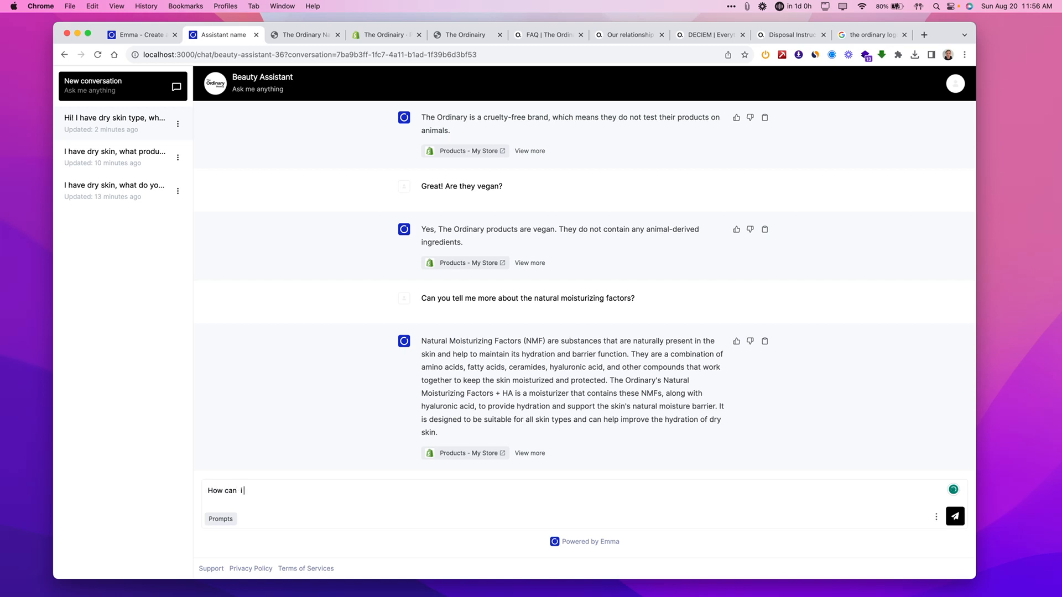
{"action": "type", "text": " dispose of glass jars?"}
{"action": "key", "text": "Return"}
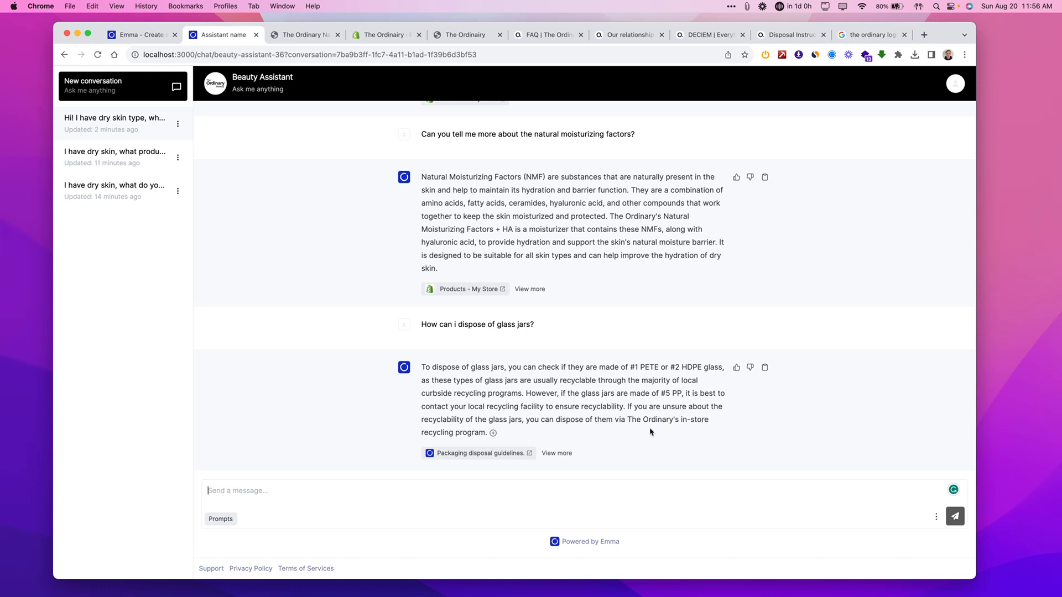
Review the assistant's answers and their sources across the whole conversation, and check the connected data in the Beauty Assistant's settings
{"action": "scroll", "coordinate": [512, 309], "scroll_direction": "up", "scroll_amount": 8}
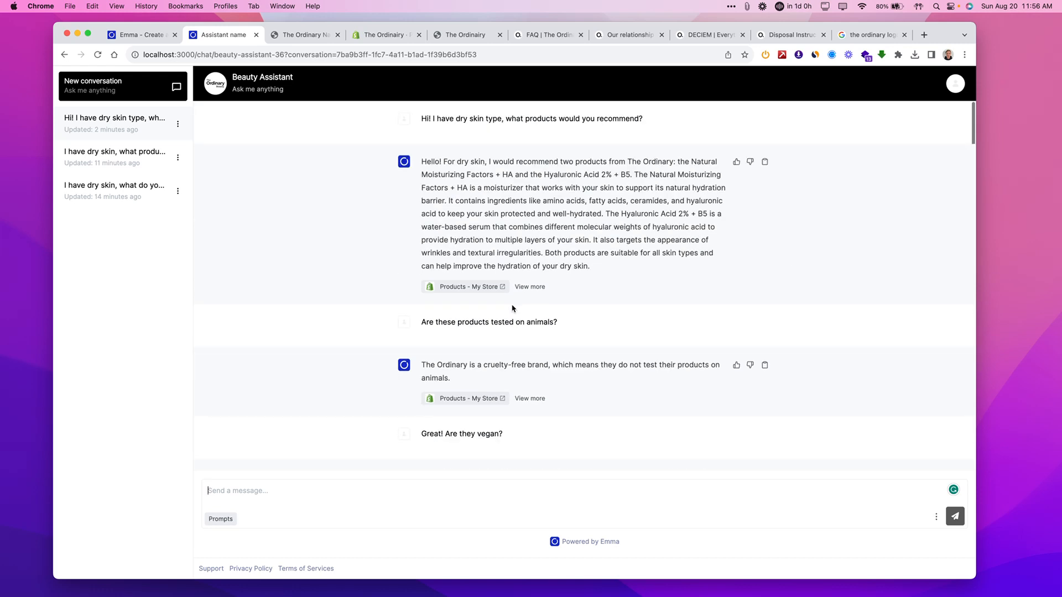
{"action": "scroll", "coordinate": [513, 309], "scroll_direction": "down", "scroll_amount": 8}
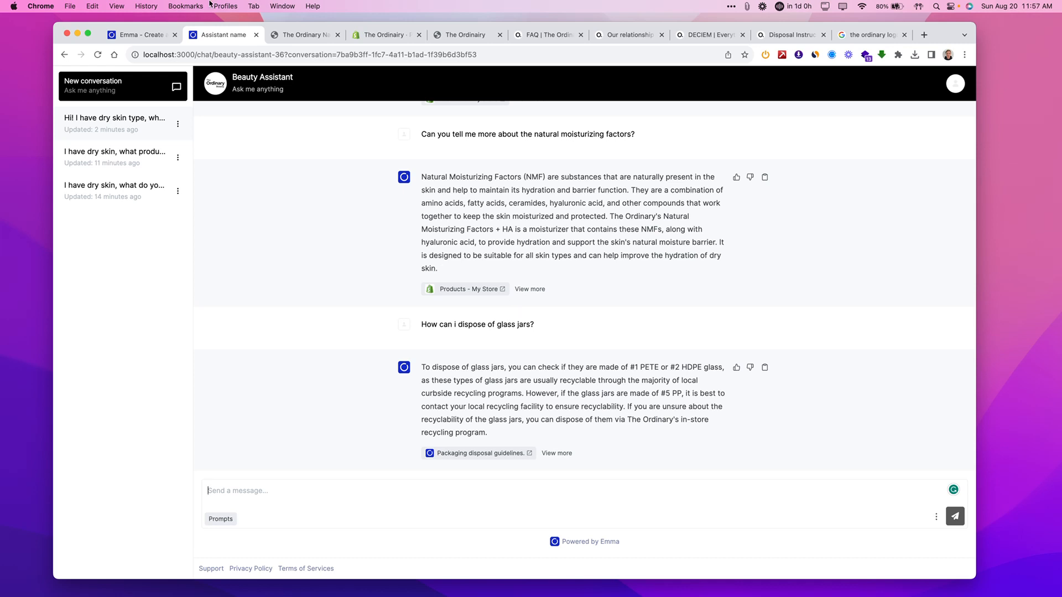
{"action": "left_click", "coordinate": [136, 34]}
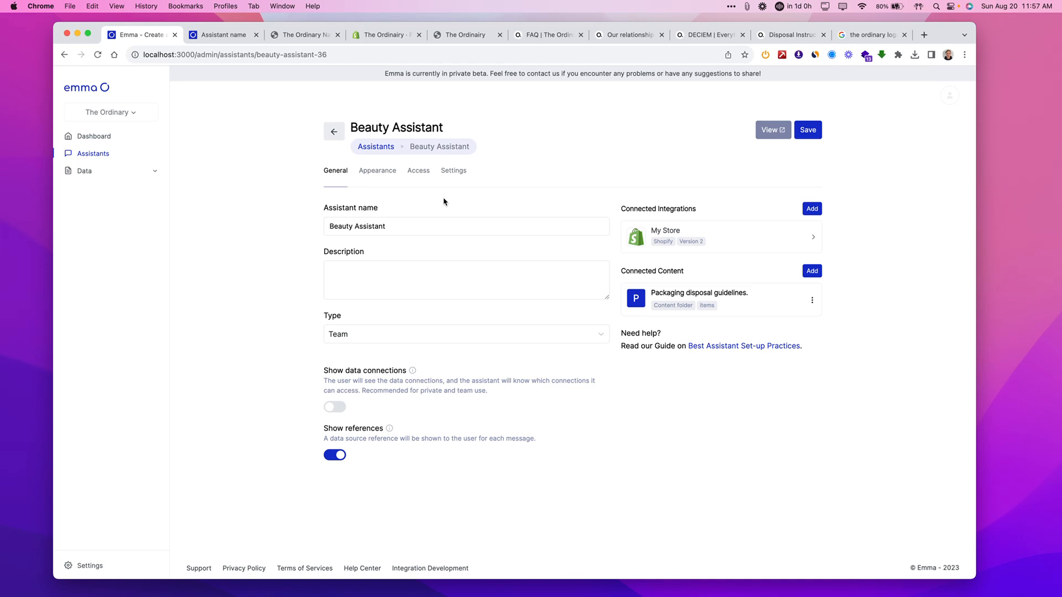
{"action": "left_click", "coordinate": [224, 34]}
{"action": "scroll", "coordinate": [463, 220], "scroll_direction": "up", "scroll_amount": 15}
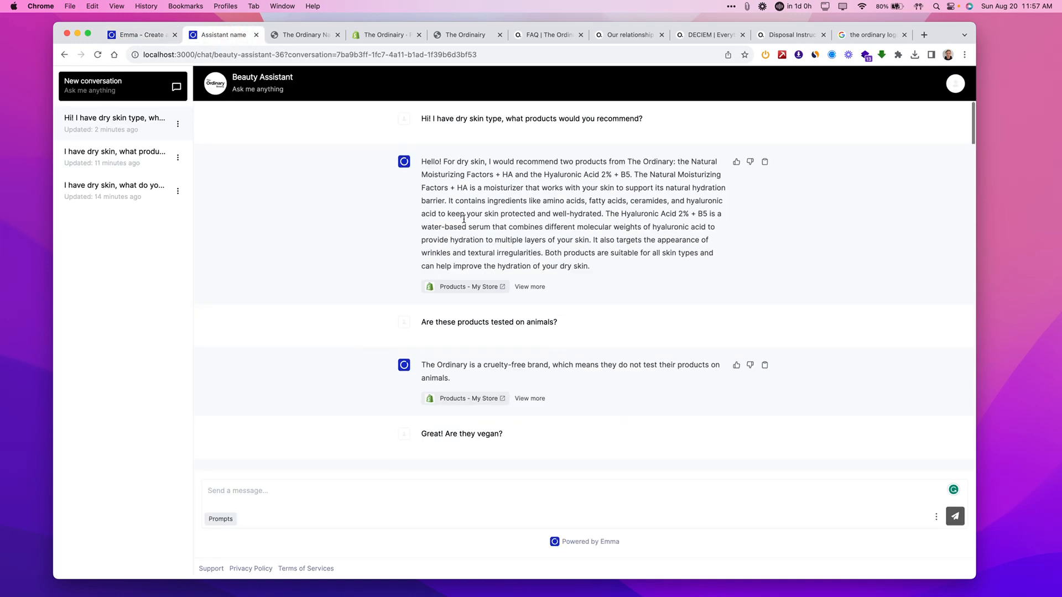
{"action": "scroll", "coordinate": [464, 220], "scroll_direction": "down", "scroll_amount": 20}
{"action": "scroll", "coordinate": [464, 222], "scroll_direction": "up", "scroll_amount": 20}
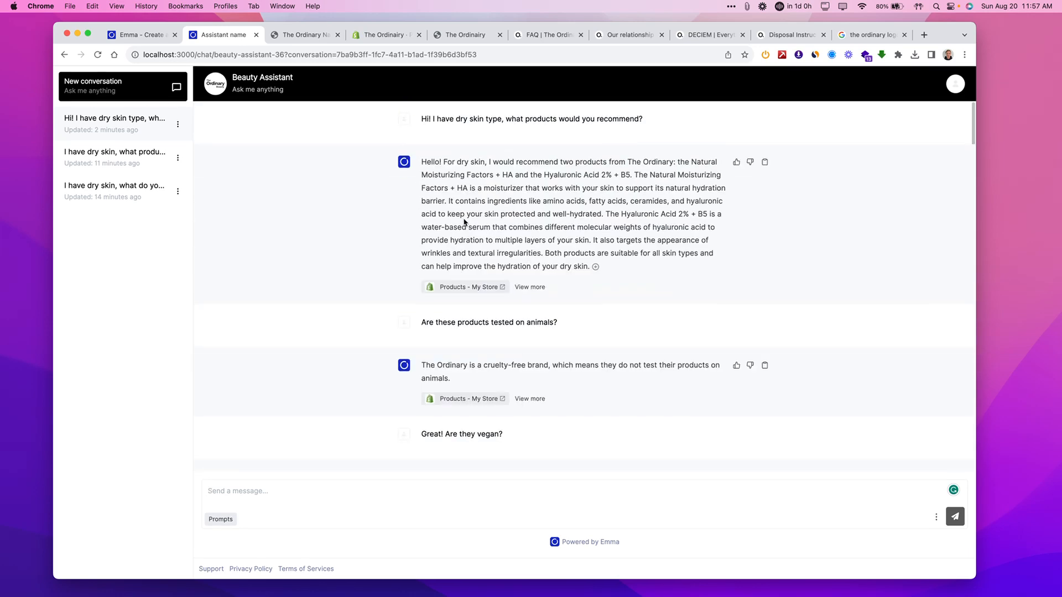